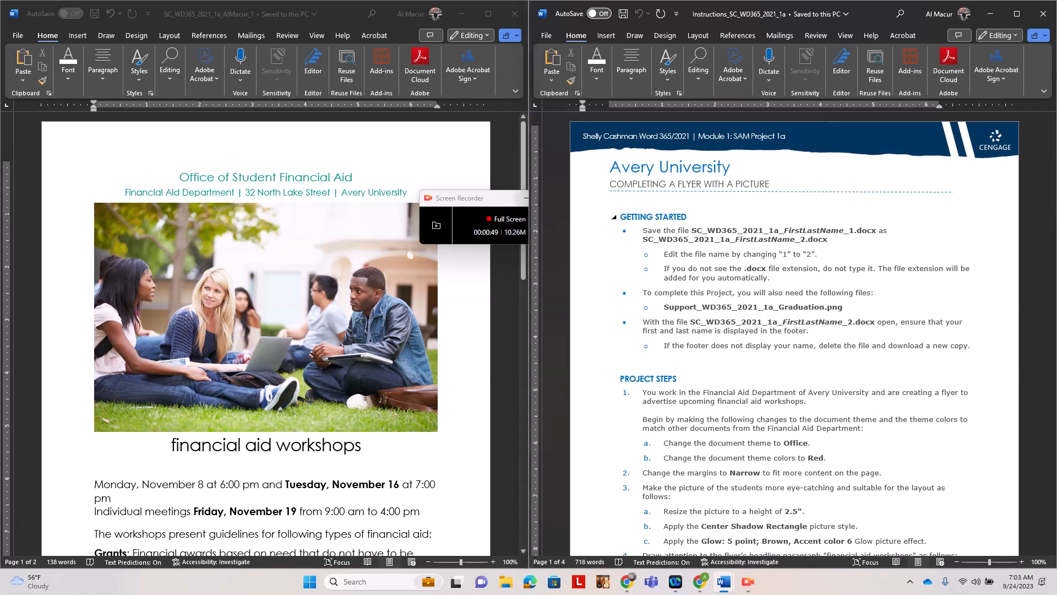
Maximize the flyer document and examine the font and paragraph settings of its first heading line.
click(525, 198)
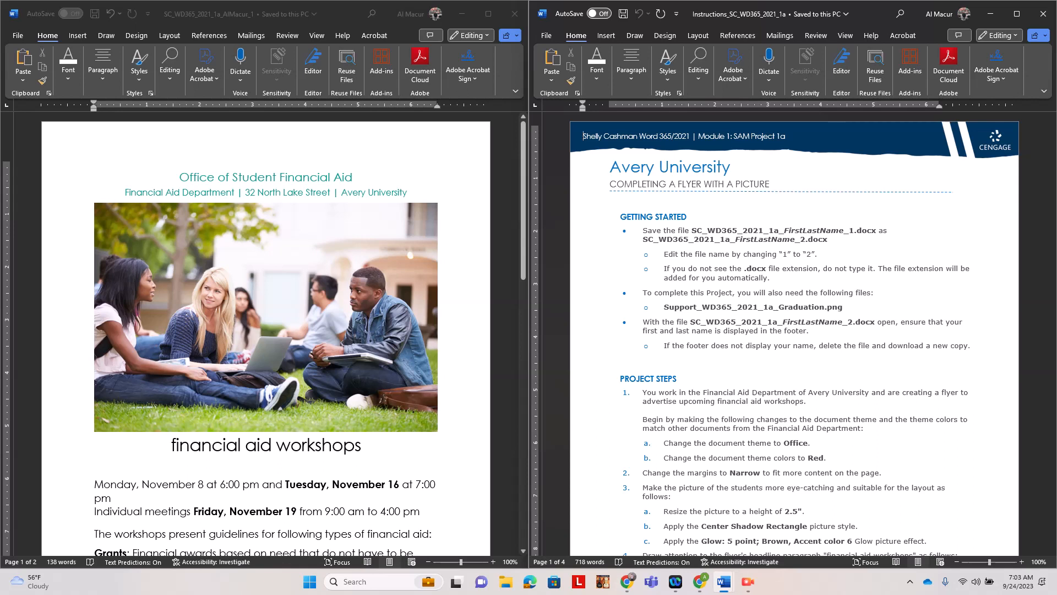
click(489, 13)
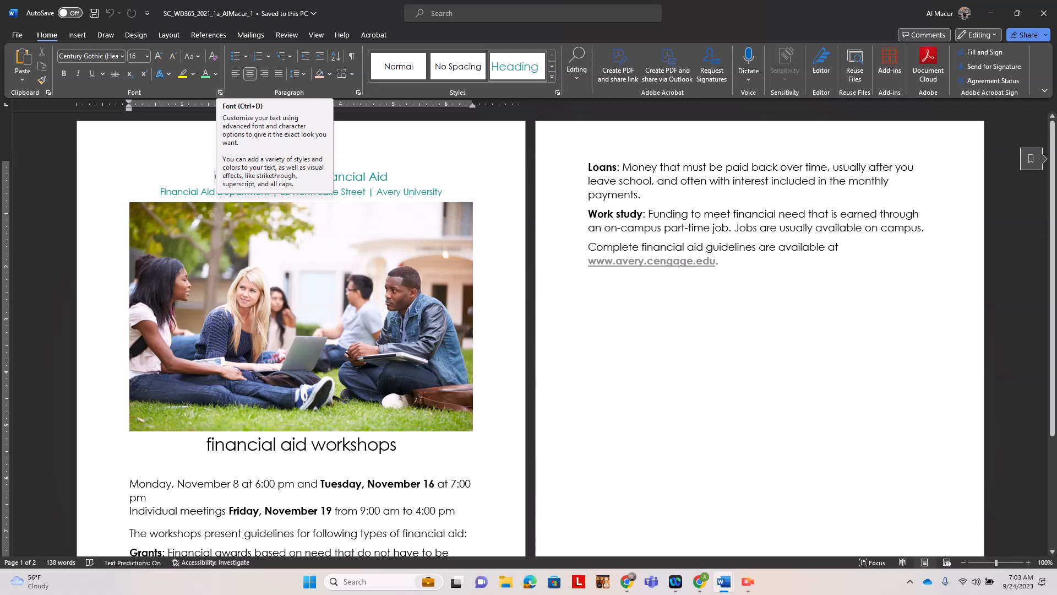
click(220, 93)
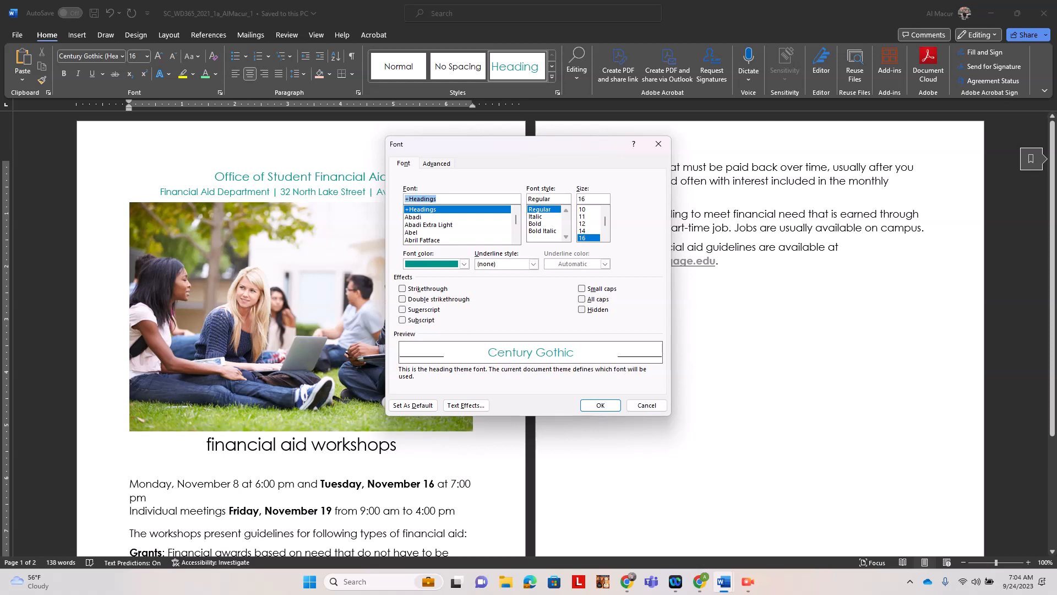
click(658, 144)
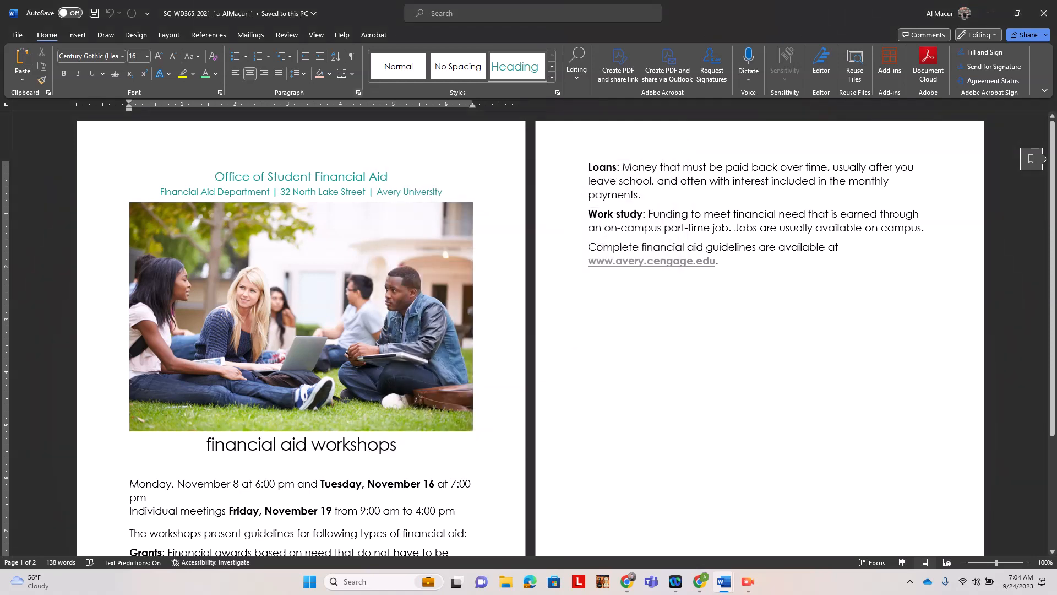
click(357, 93)
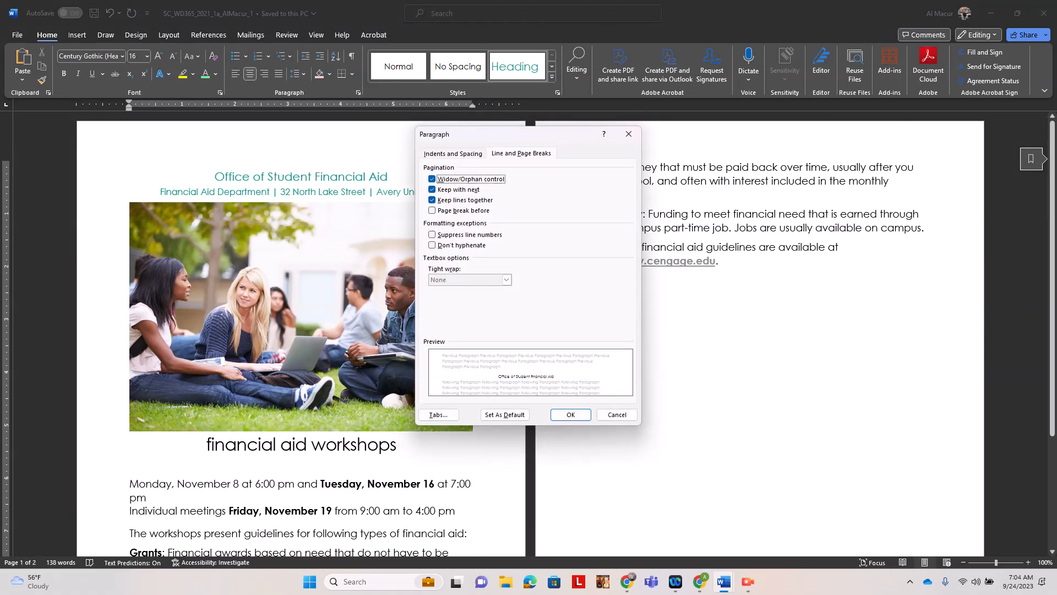
click(453, 154)
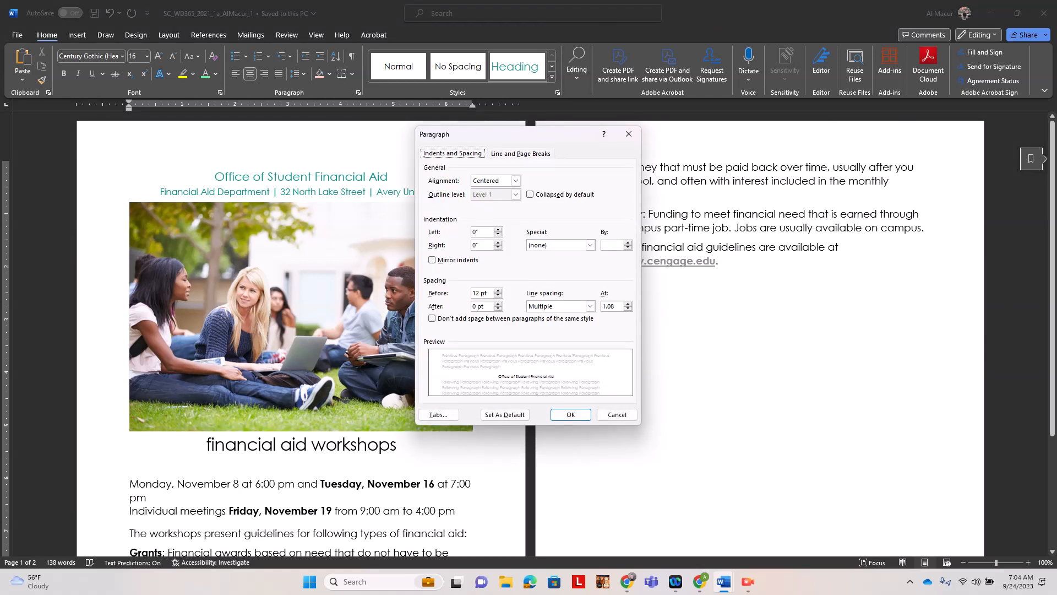
click(629, 134)
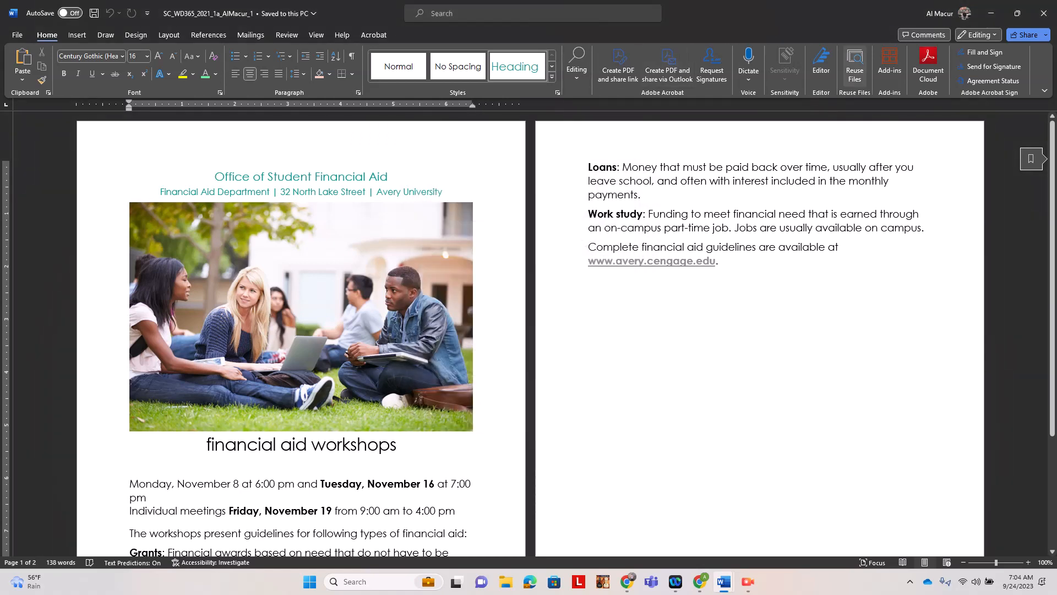
Look through the available insert, draw, design, layout, references, mailings, review and view commands.
click(77, 34)
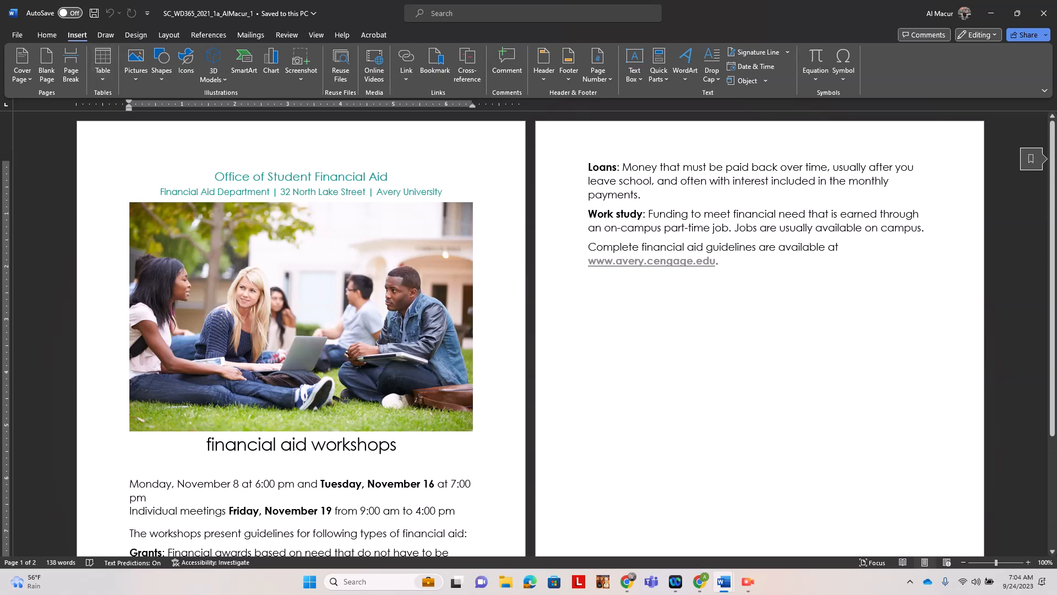
click(106, 34)
click(136, 34)
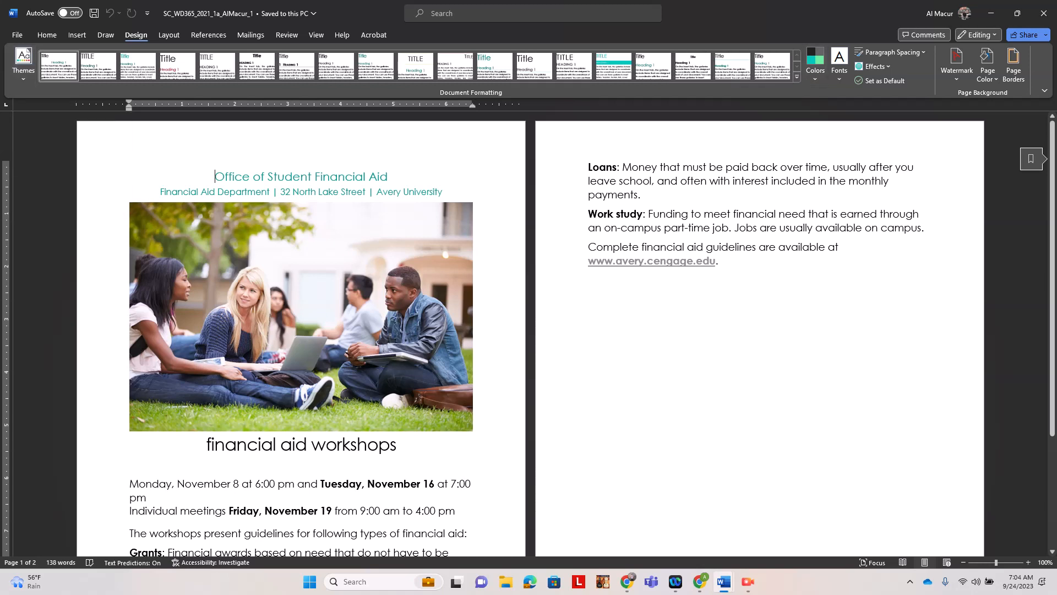
click(169, 34)
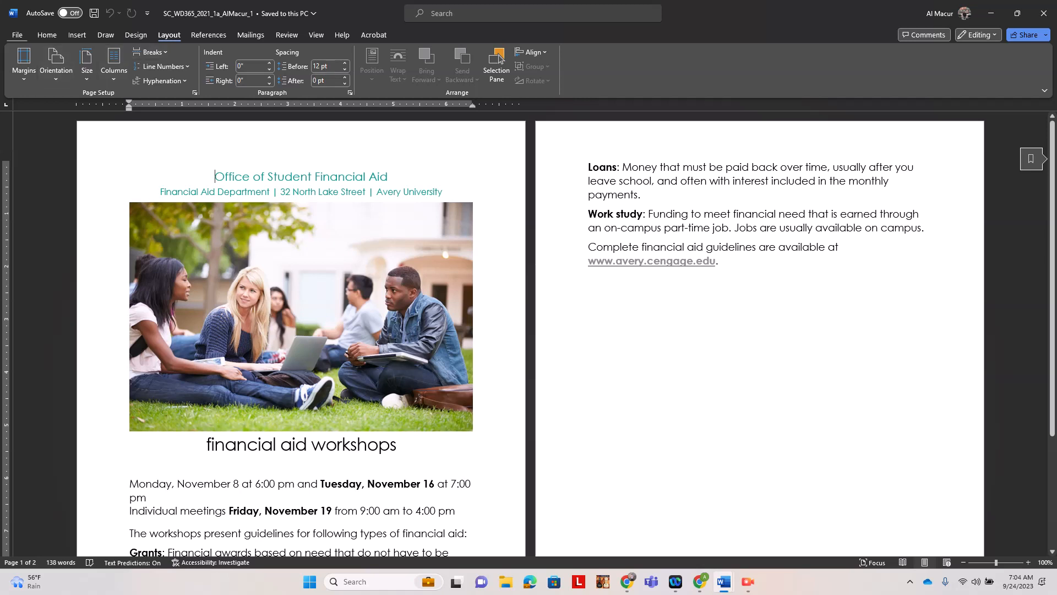
click(209, 35)
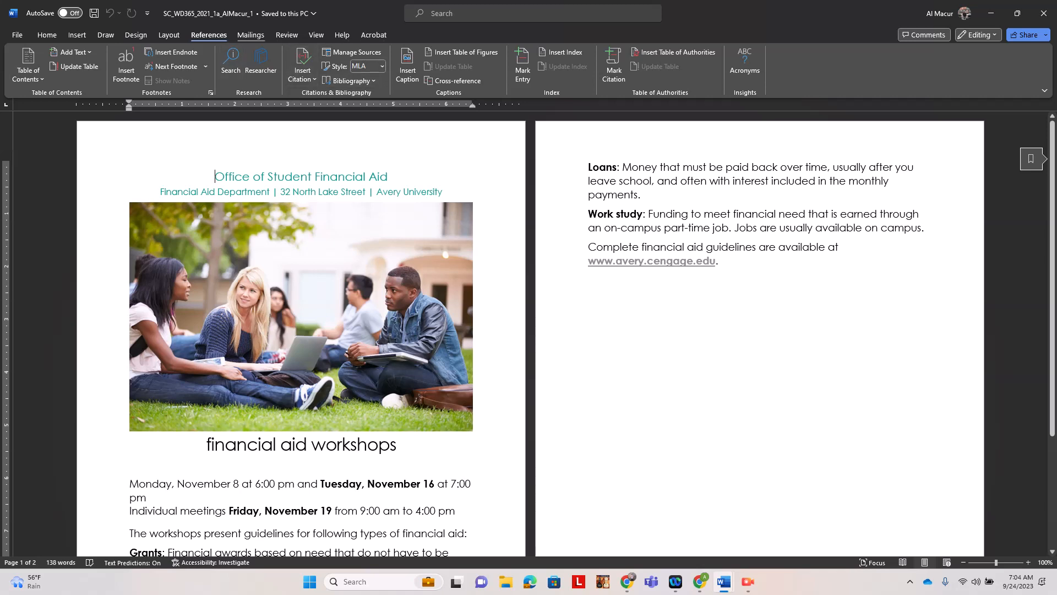
click(251, 35)
click(287, 35)
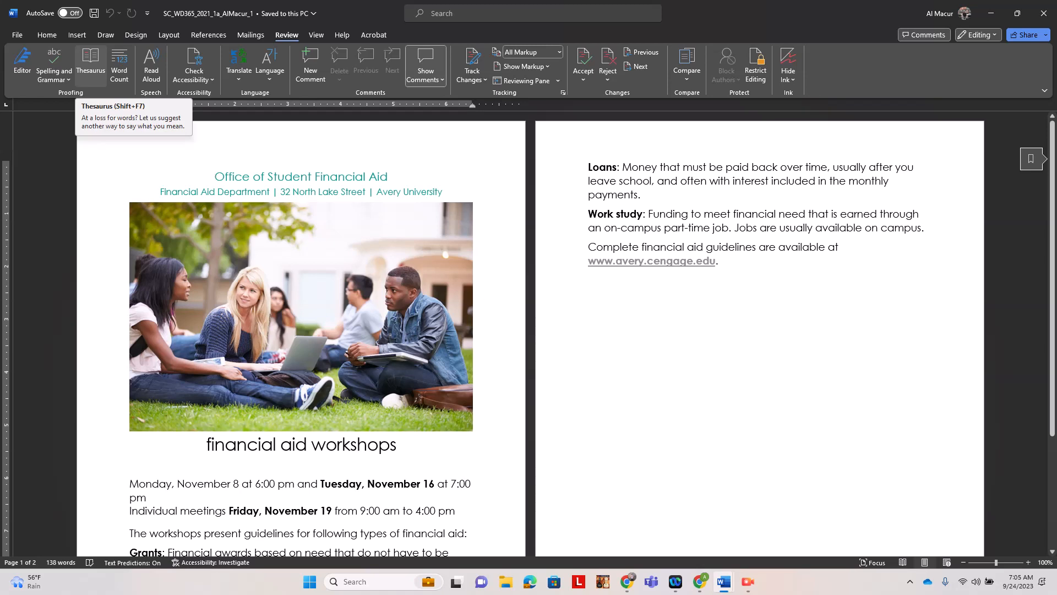
click(316, 35)
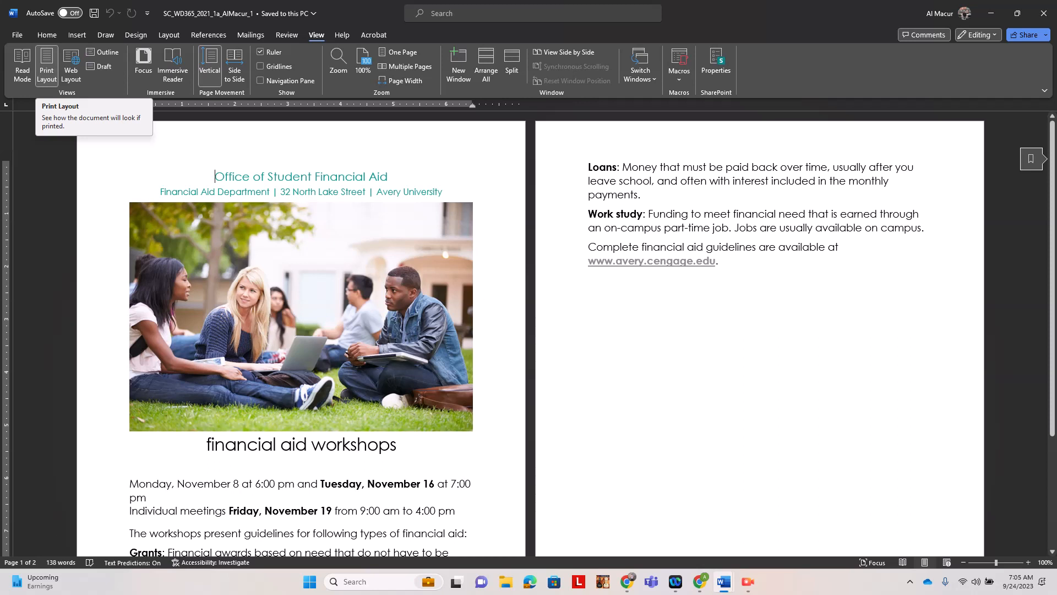
click(17, 35)
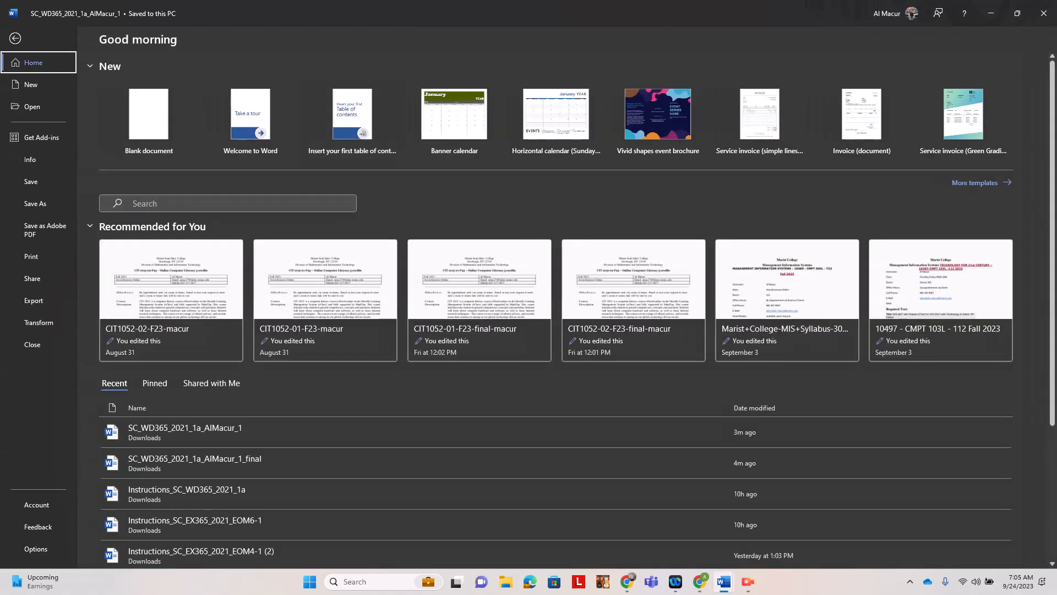
click(991, 13)
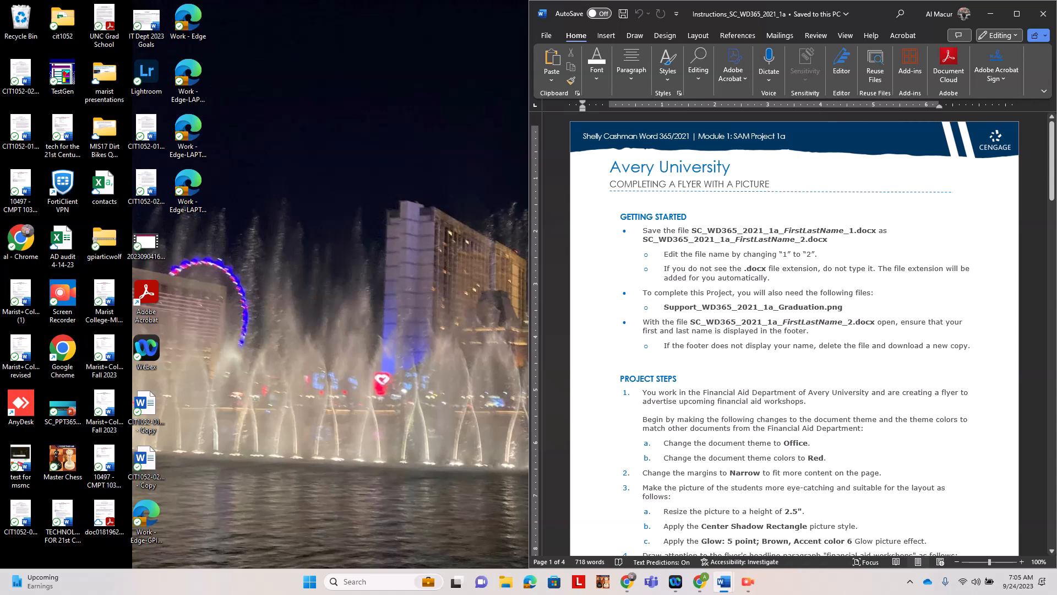
mouse_move(723, 582)
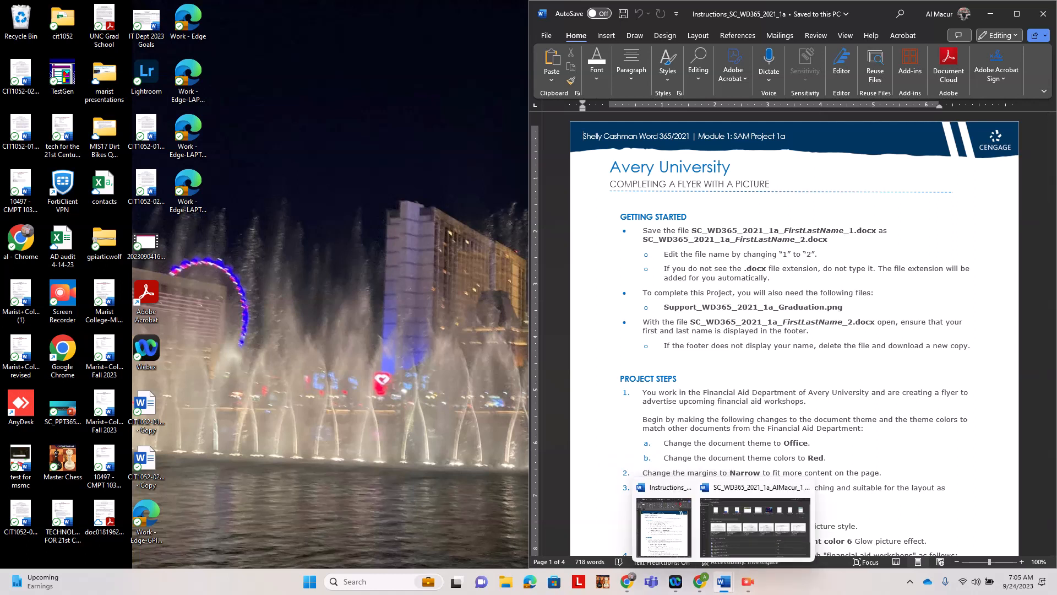
click(755, 523)
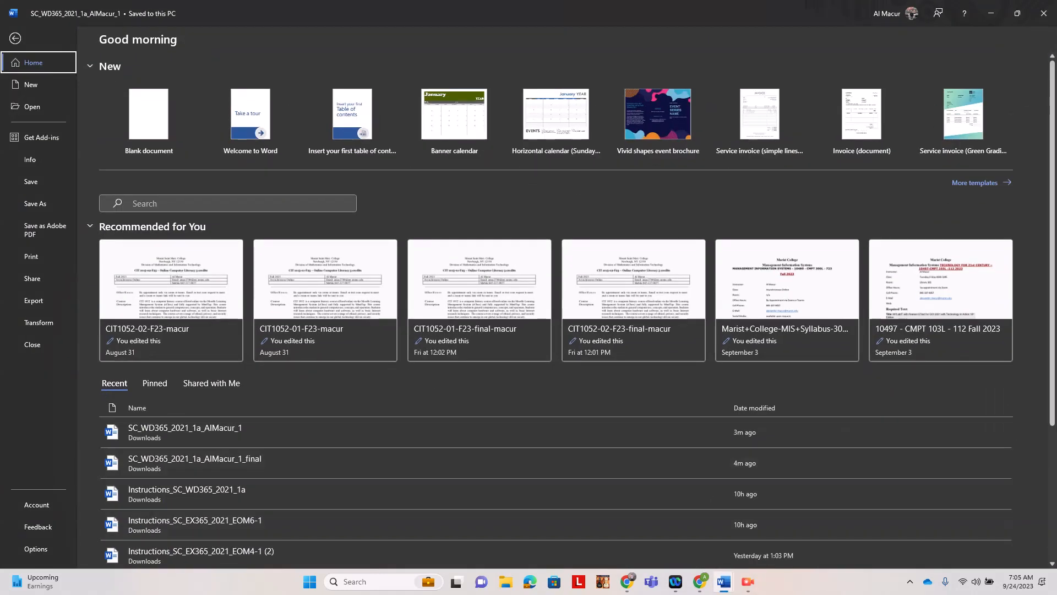
click(991, 13)
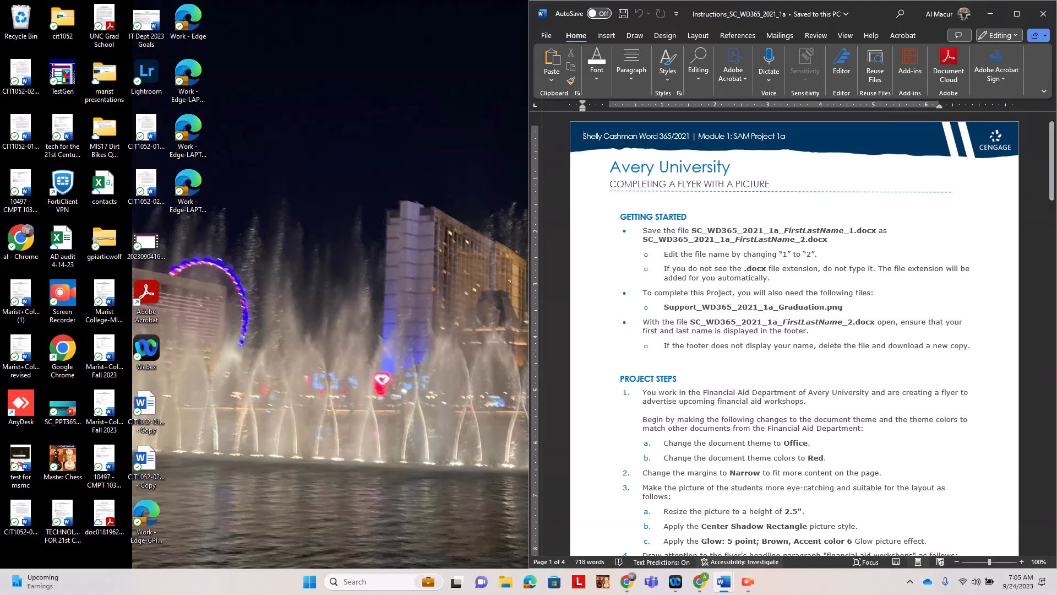
mouse_move(723, 582)
click(760, 522)
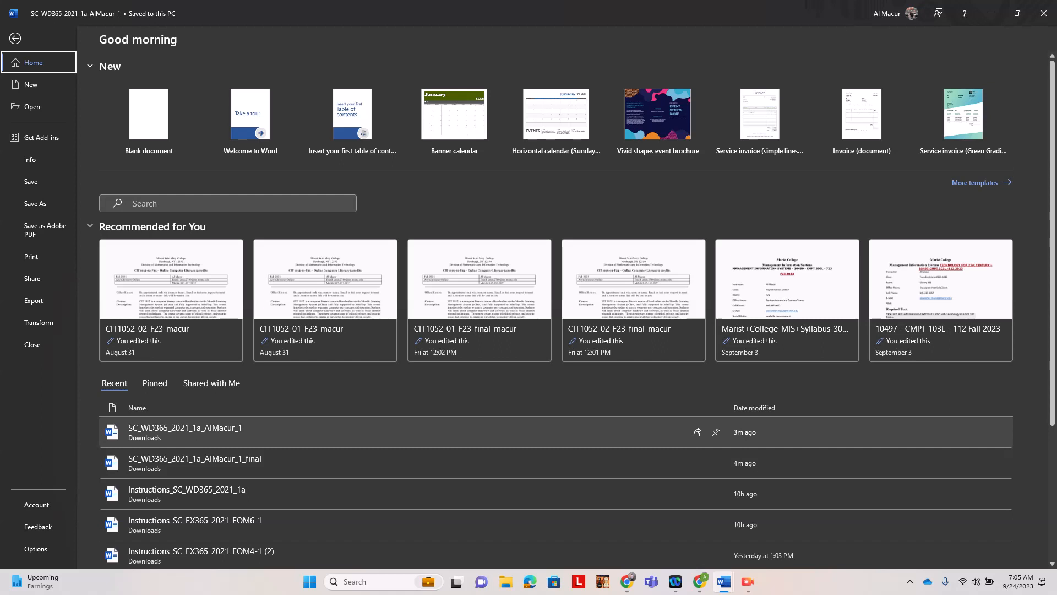
click(185, 431)
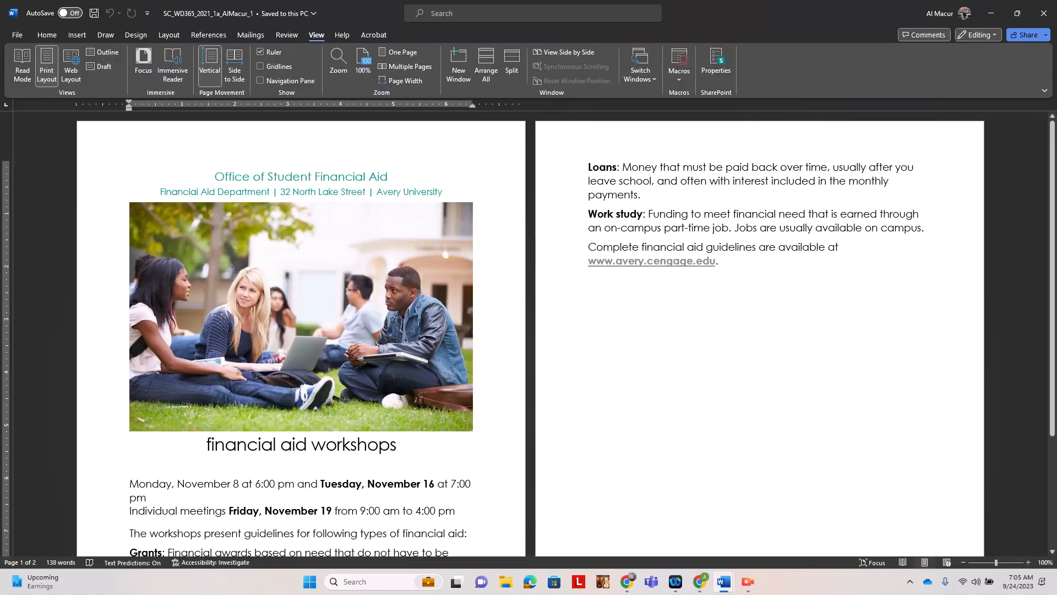
Place the flyer document side by side with the instructions and bring the project steps into view.
click(1017, 13)
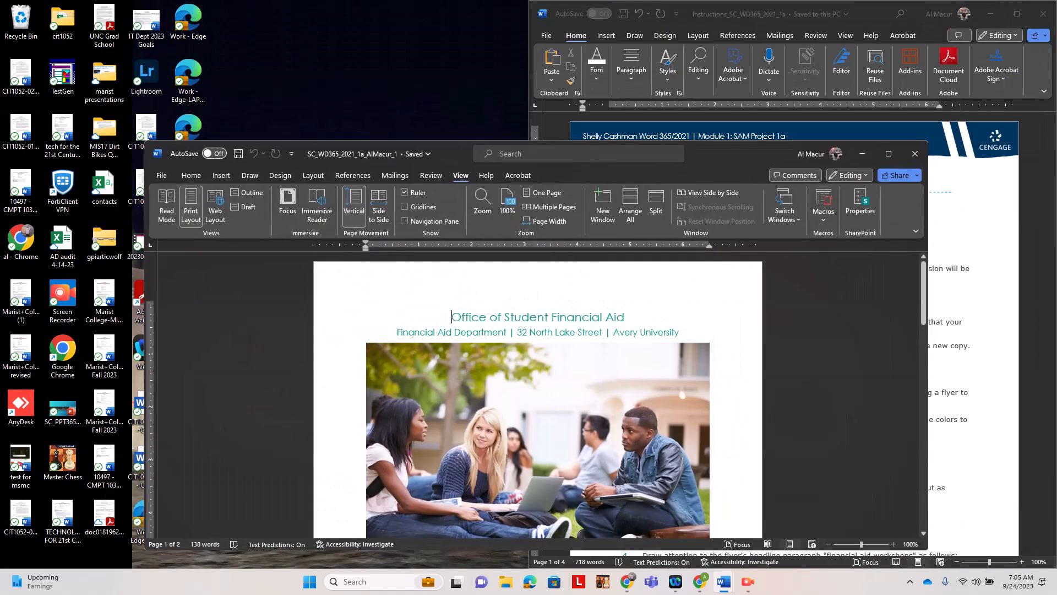
key(super+Left)
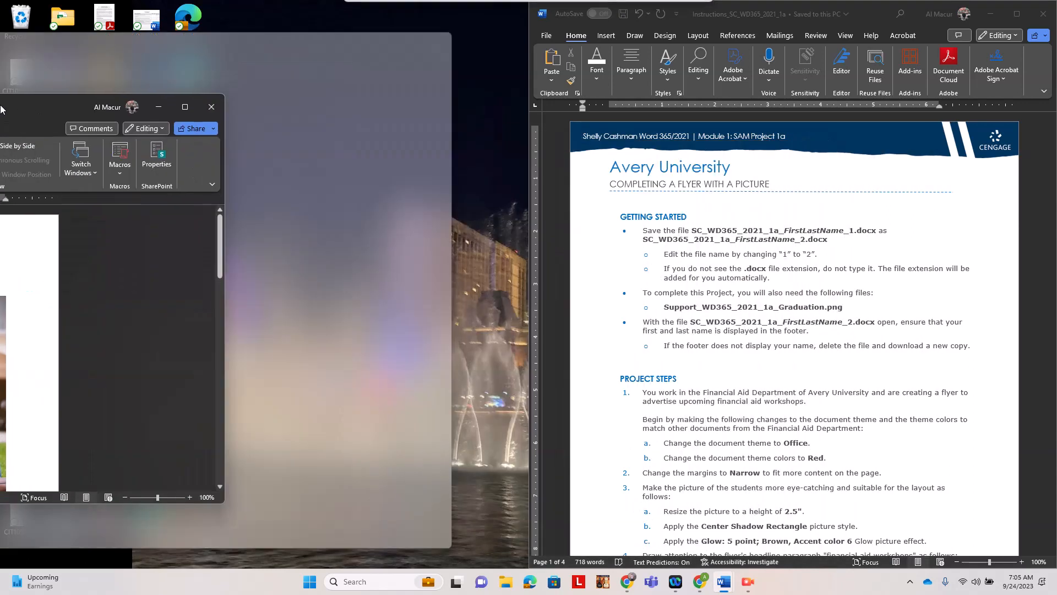
scroll(794, 334, down, 5)
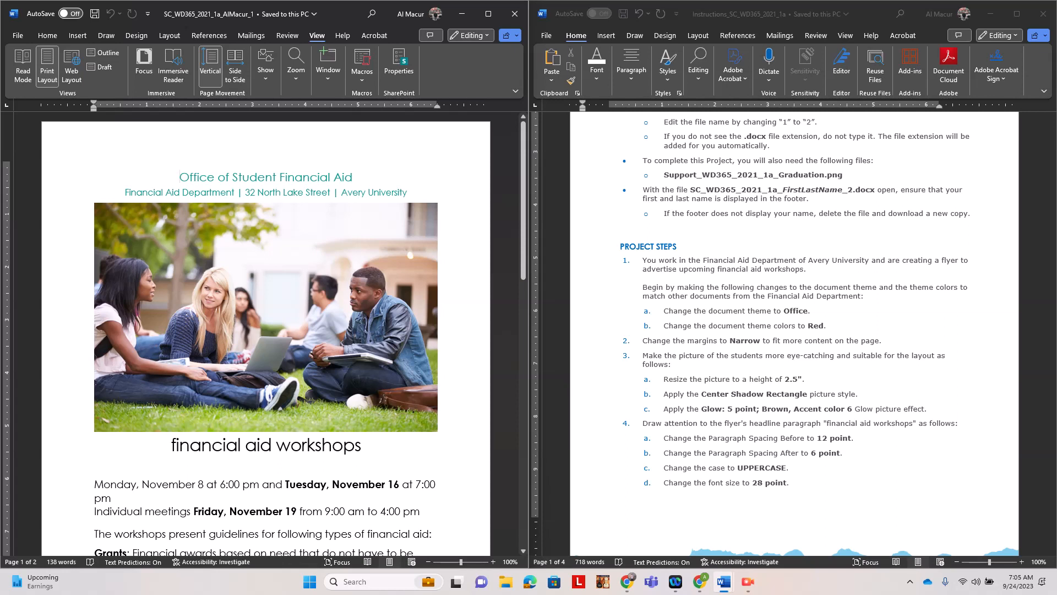
Change the flyer's document theme to Office and its theme colors to Red.
click(136, 36)
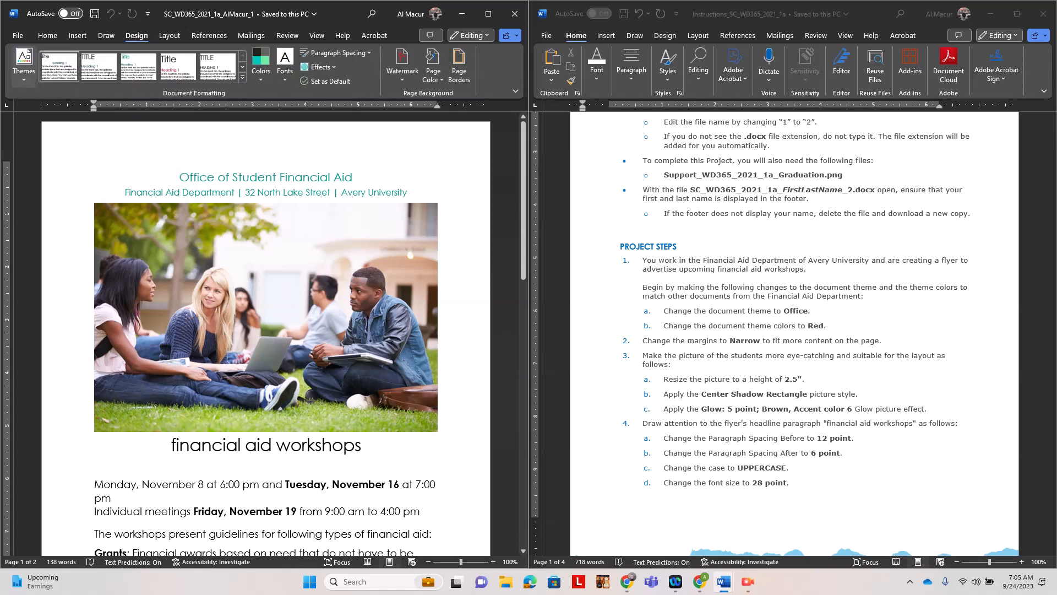
click(24, 63)
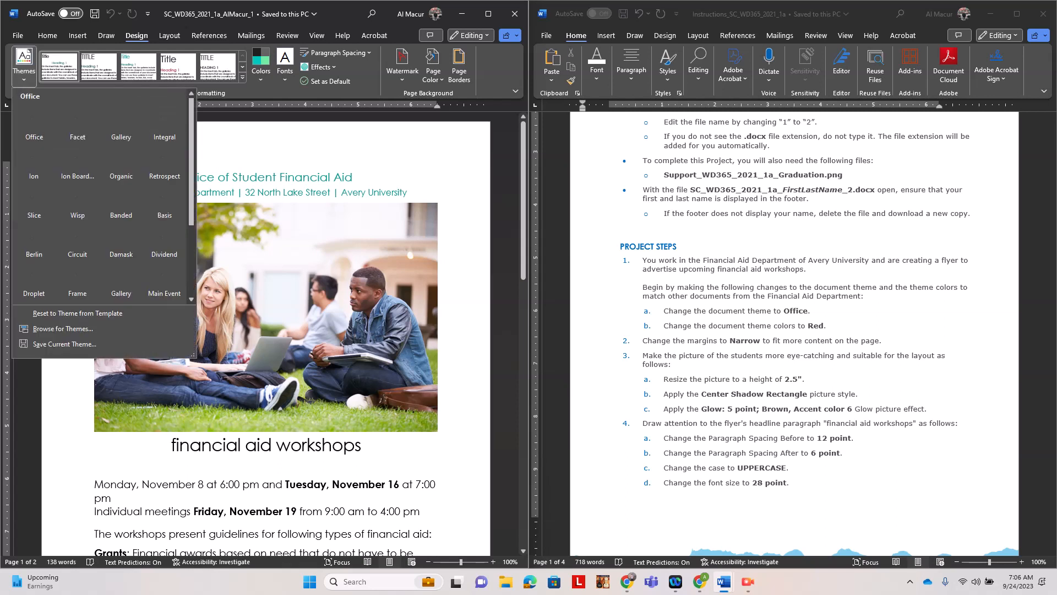
scroll(34, 122, up, 2)
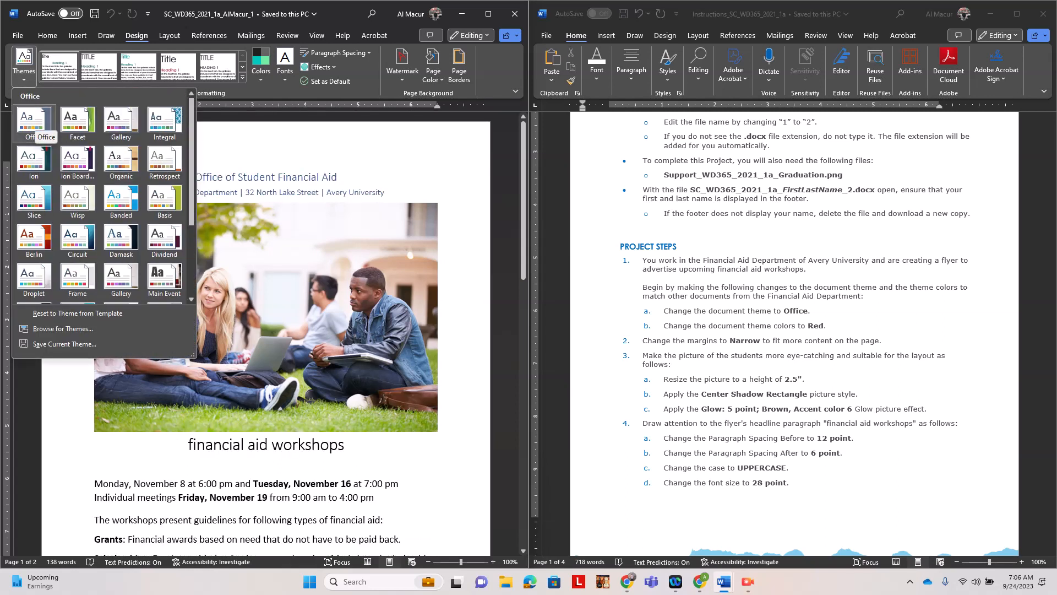
click(34, 123)
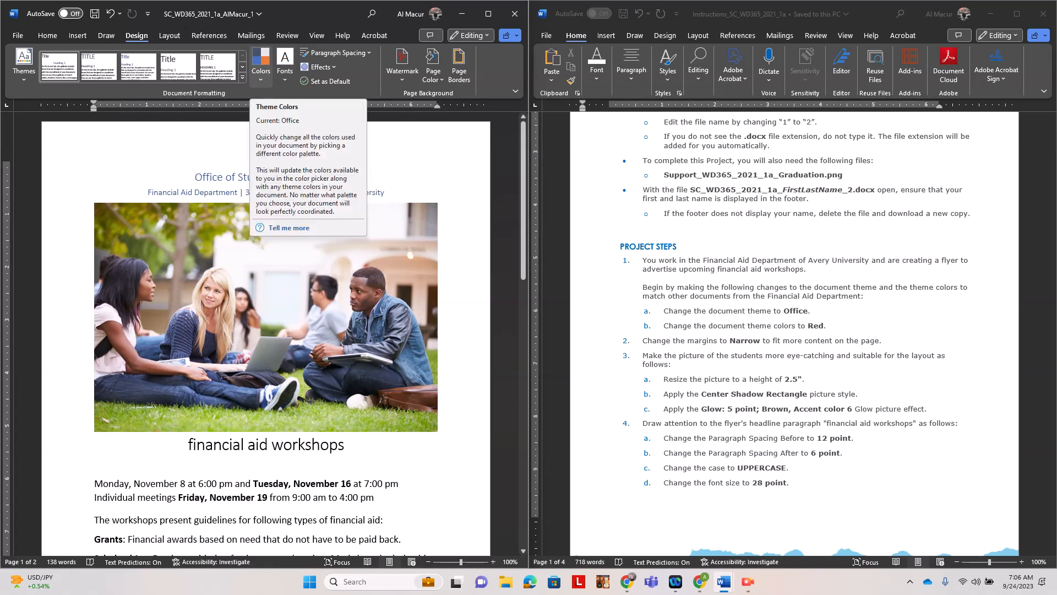
click(261, 63)
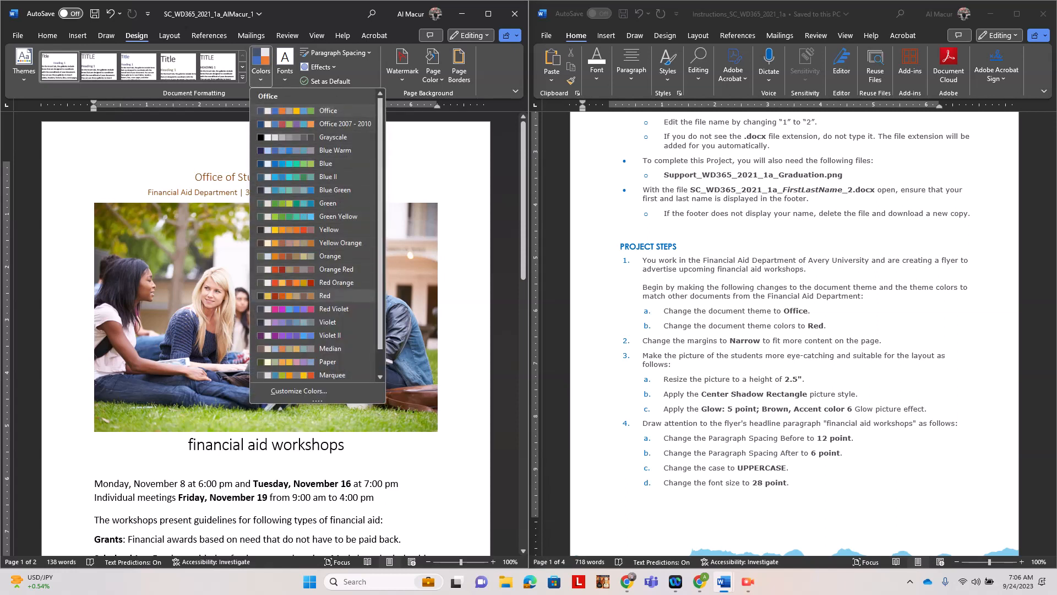
click(331, 296)
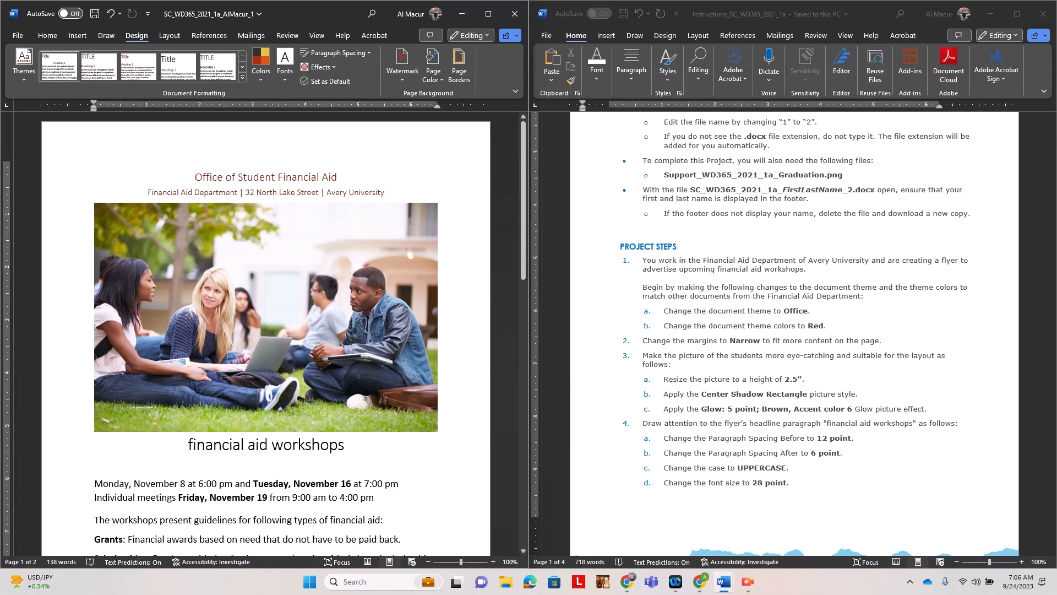
Change the flyer's page margins to Narrow.
click(169, 36)
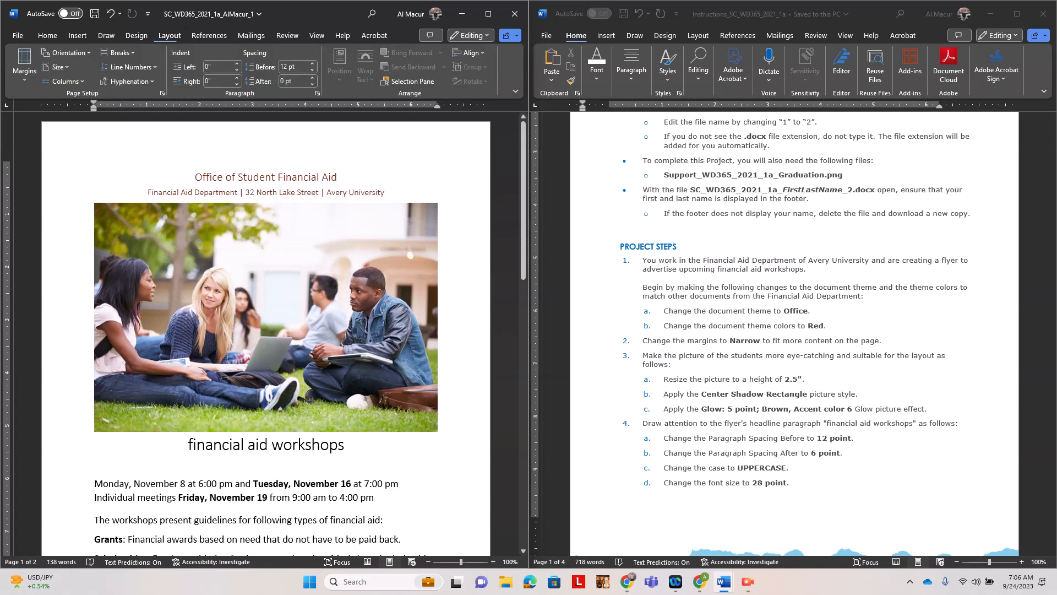
click(24, 65)
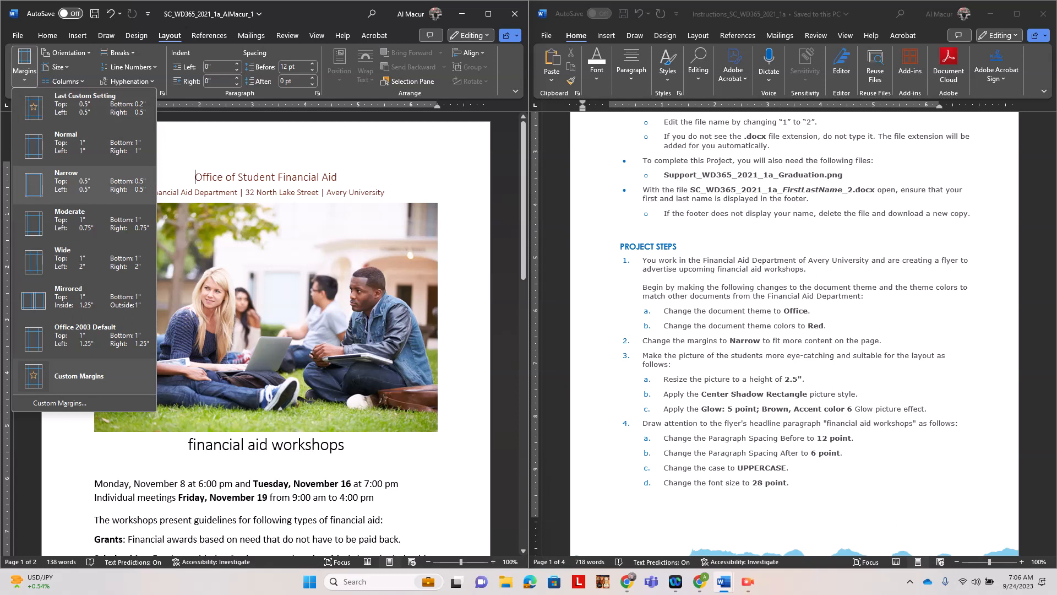
click(82, 181)
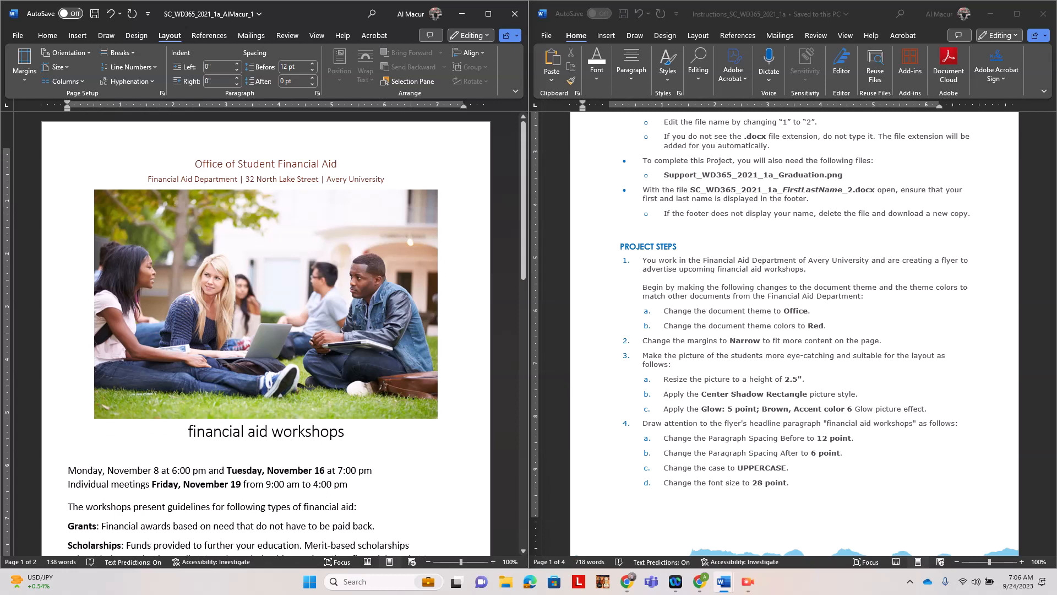
Resize the picture of the students in the flyer to a height of 2.5".
scroll(792, 331, down, 4)
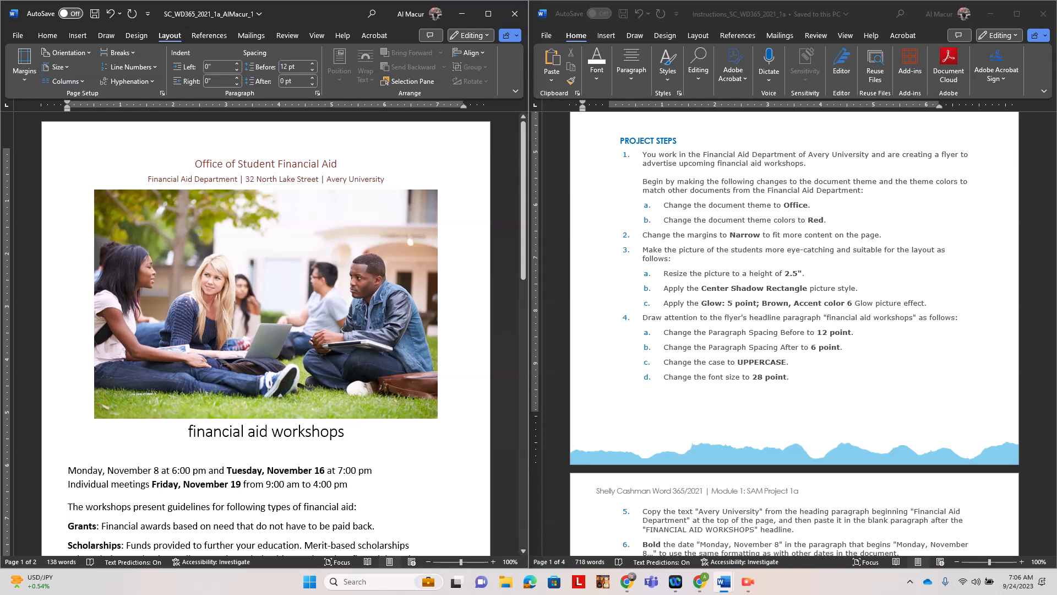
click(266, 304)
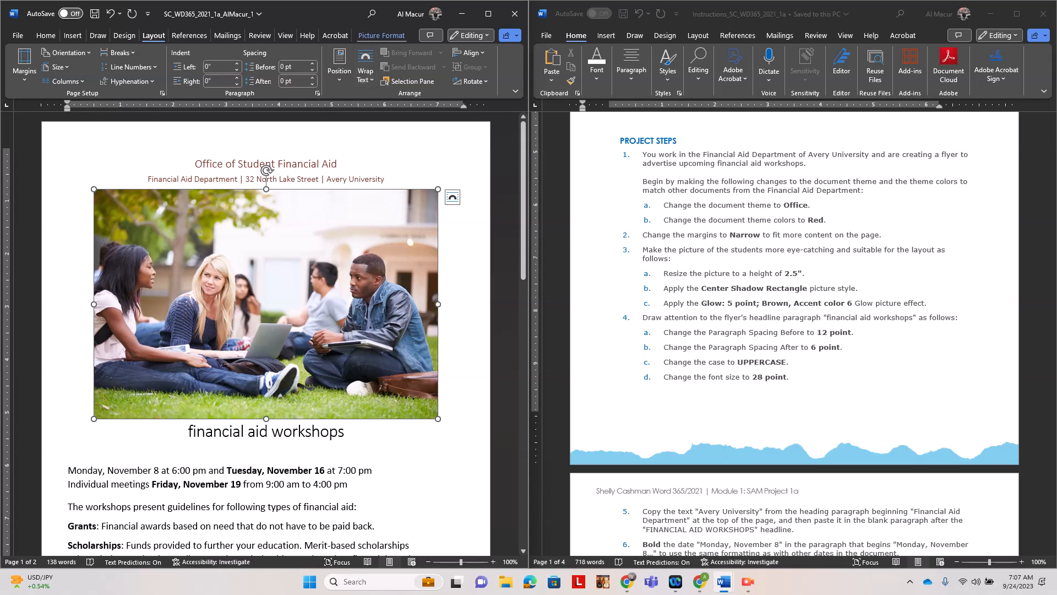
click(381, 35)
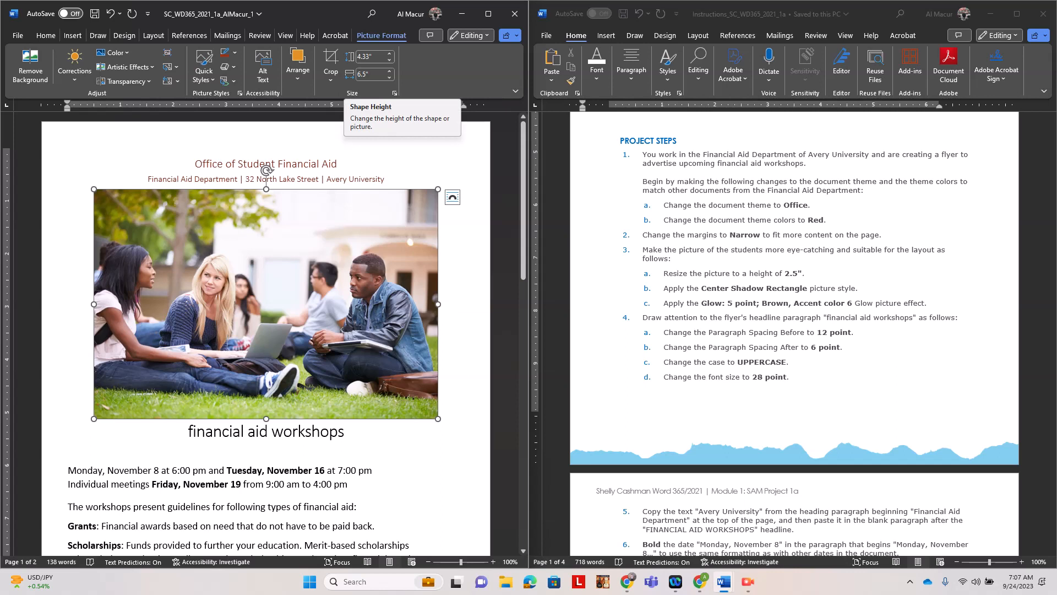
click(370, 56)
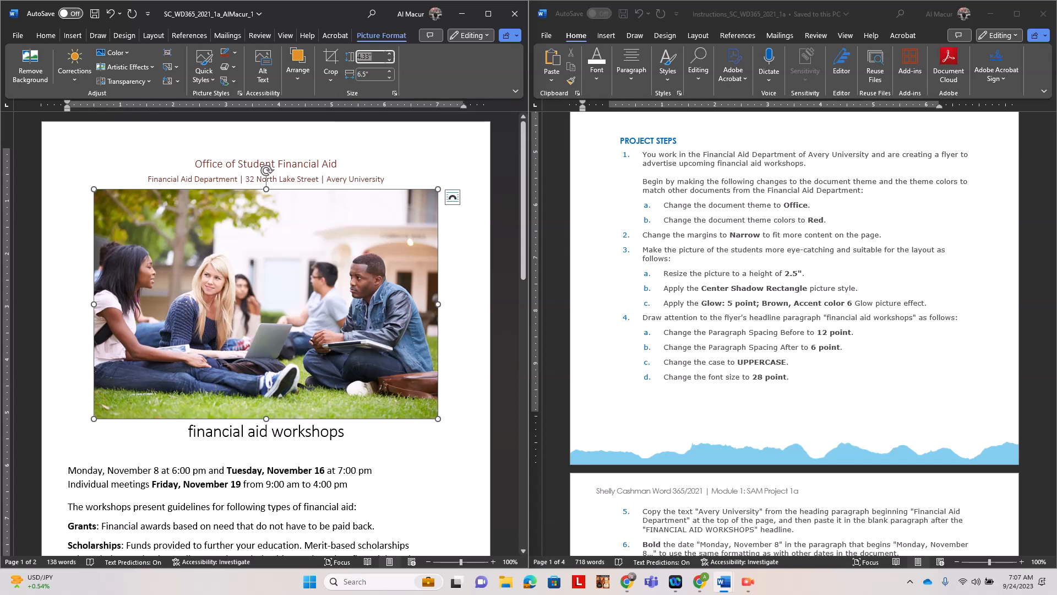
text(2.5)
key(Return)
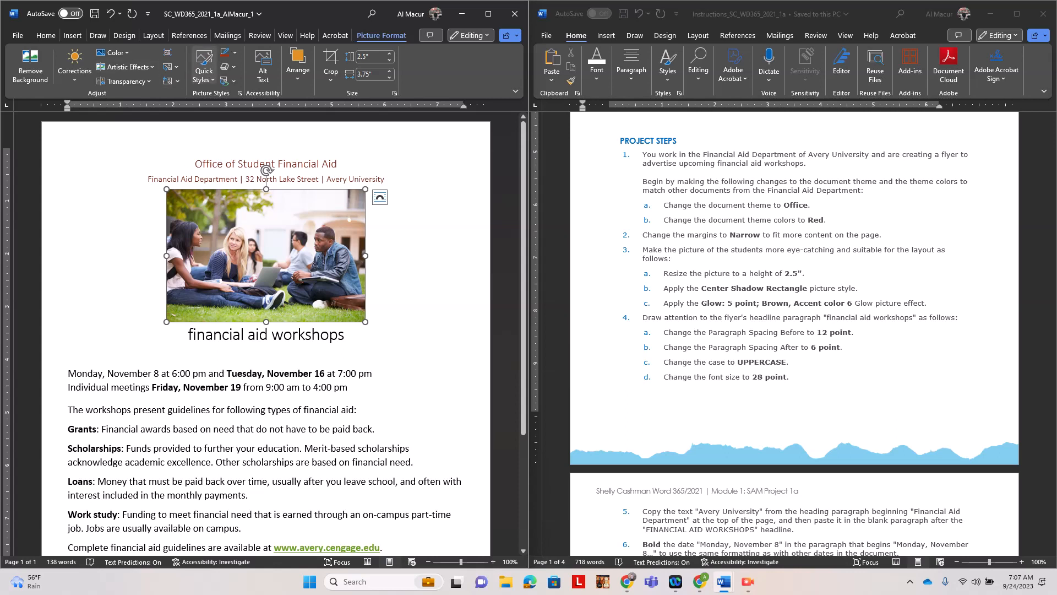
Apply the Center Shadow Rectangle picture style to the picture of the students.
click(487, 14)
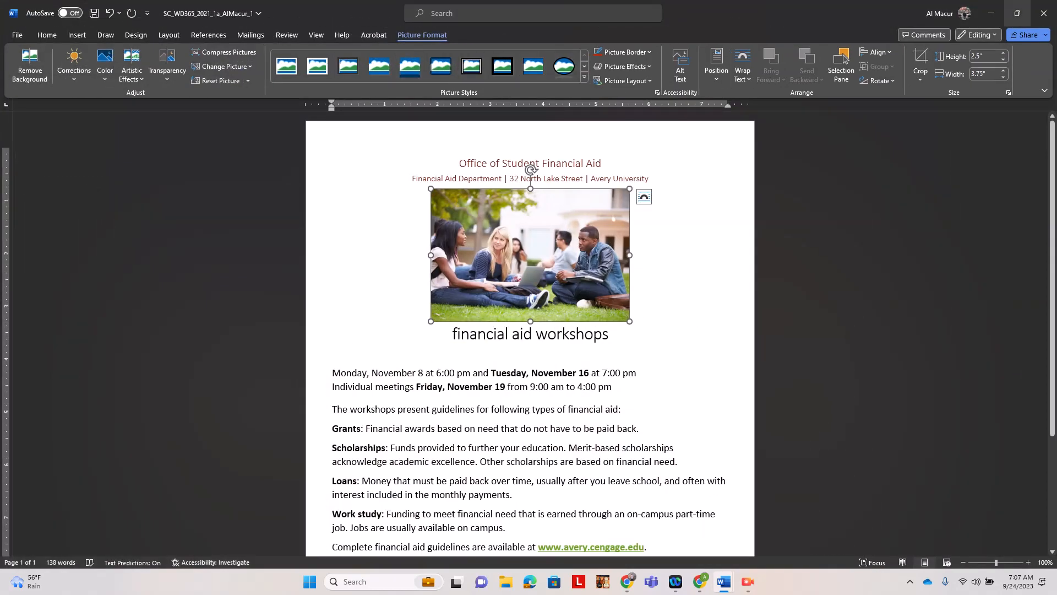
click(1018, 13)
key(super+Left)
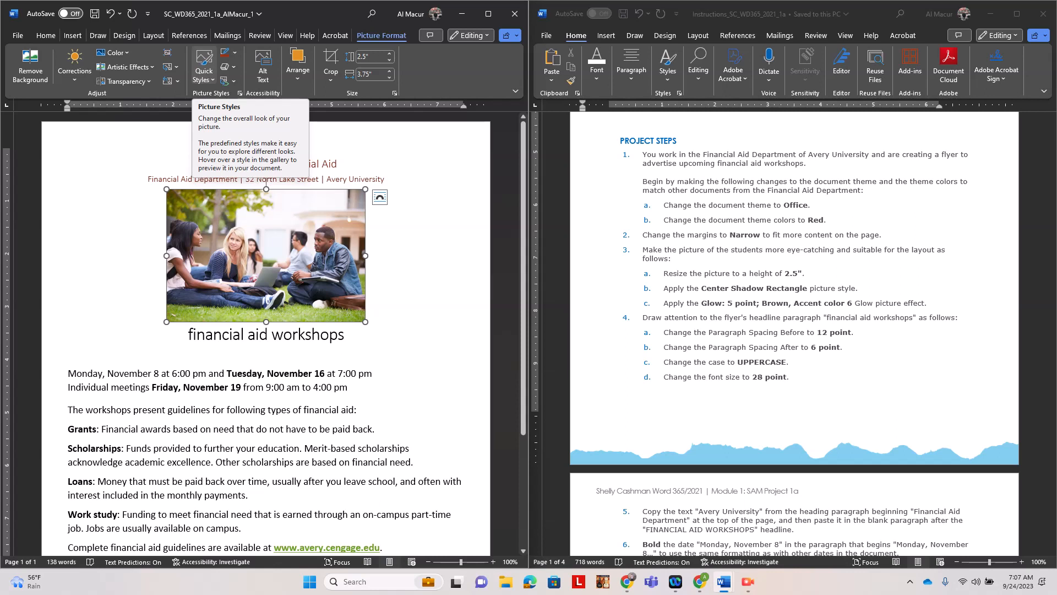
click(203, 66)
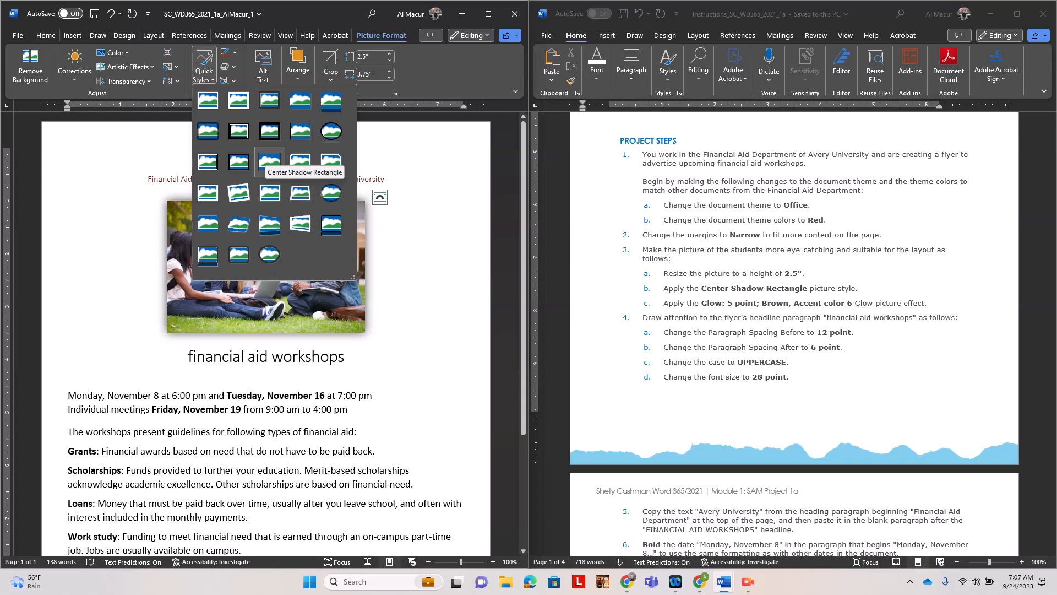
click(269, 160)
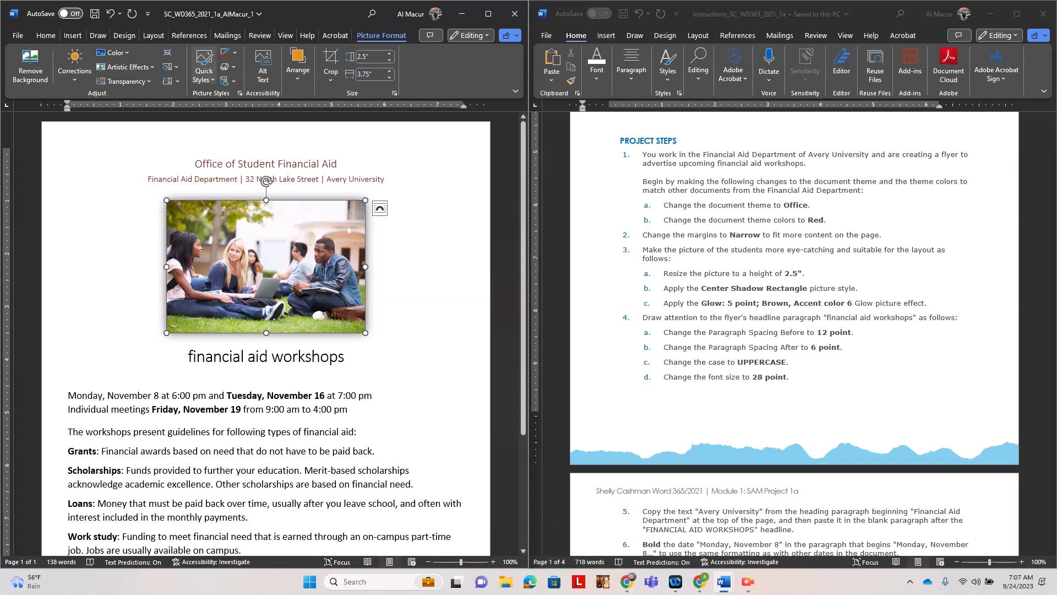
Apply the Glow: 5 point; Brown, Accent color 6 picture effect to the picture of the students.
click(488, 13)
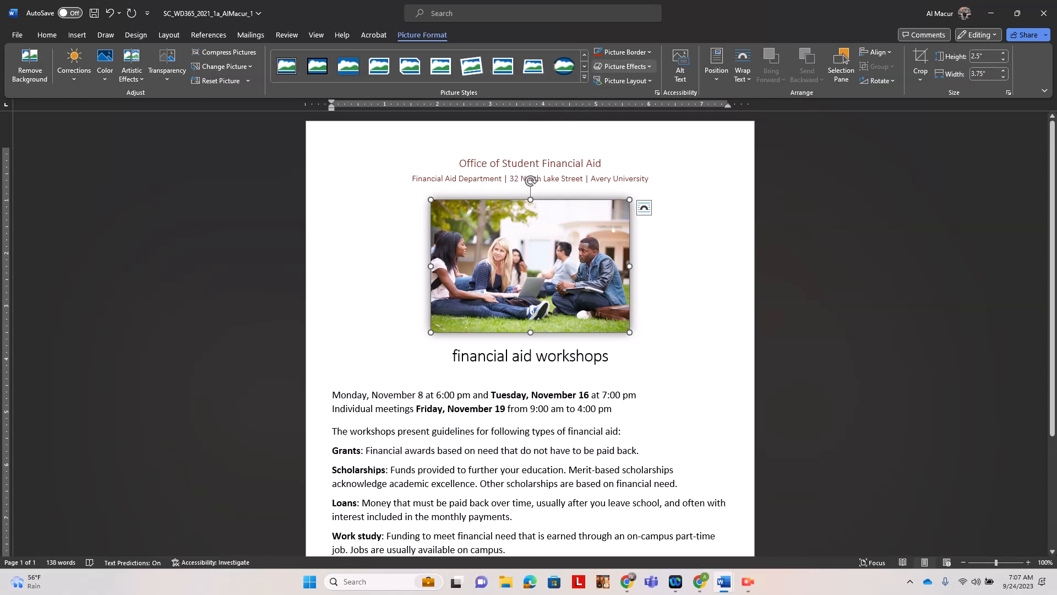
click(624, 67)
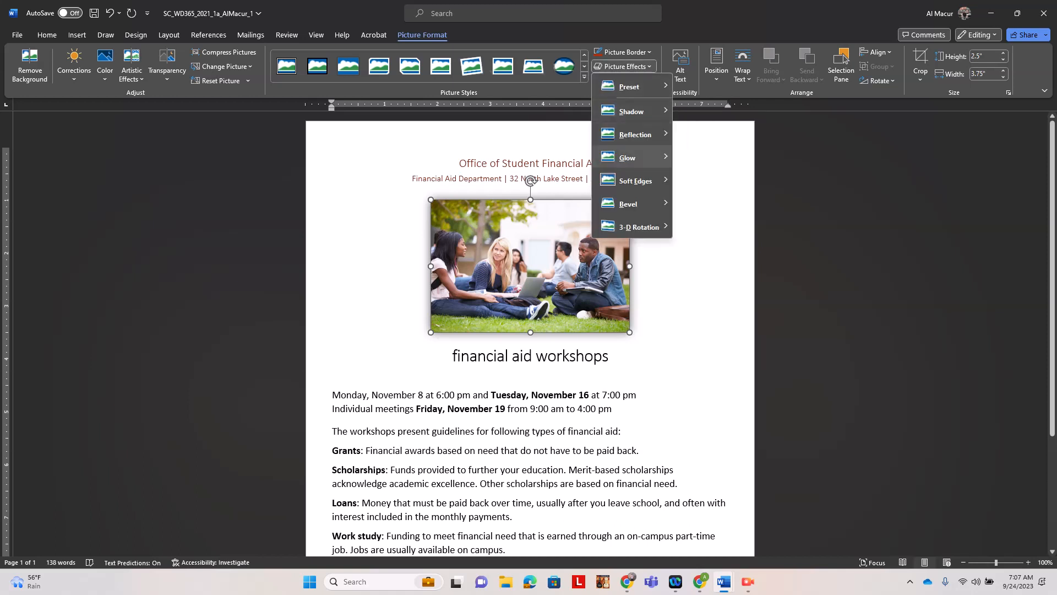
mouse_move(628, 157)
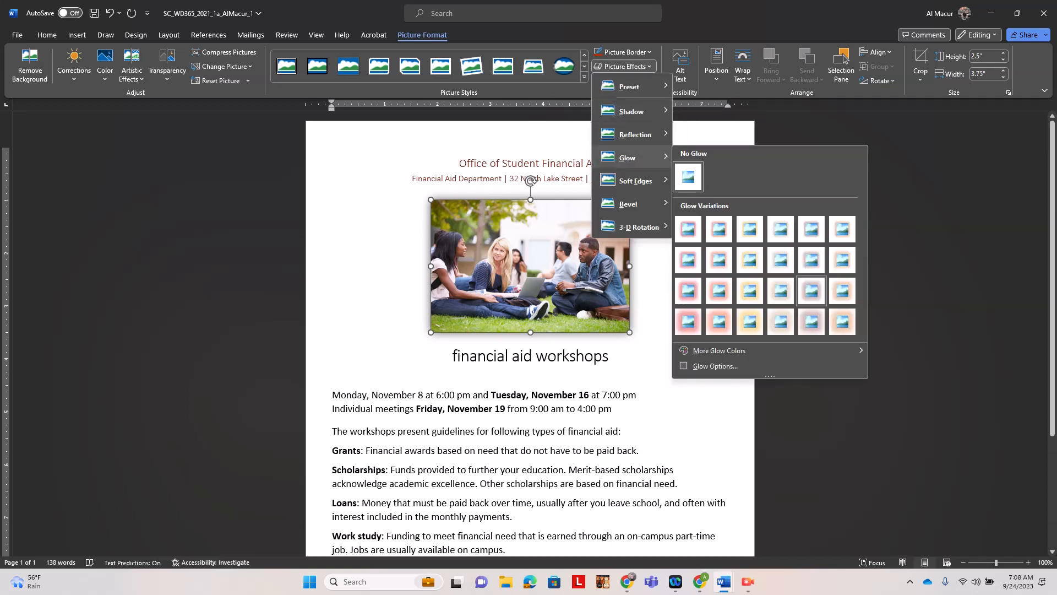
mouse_move(723, 582)
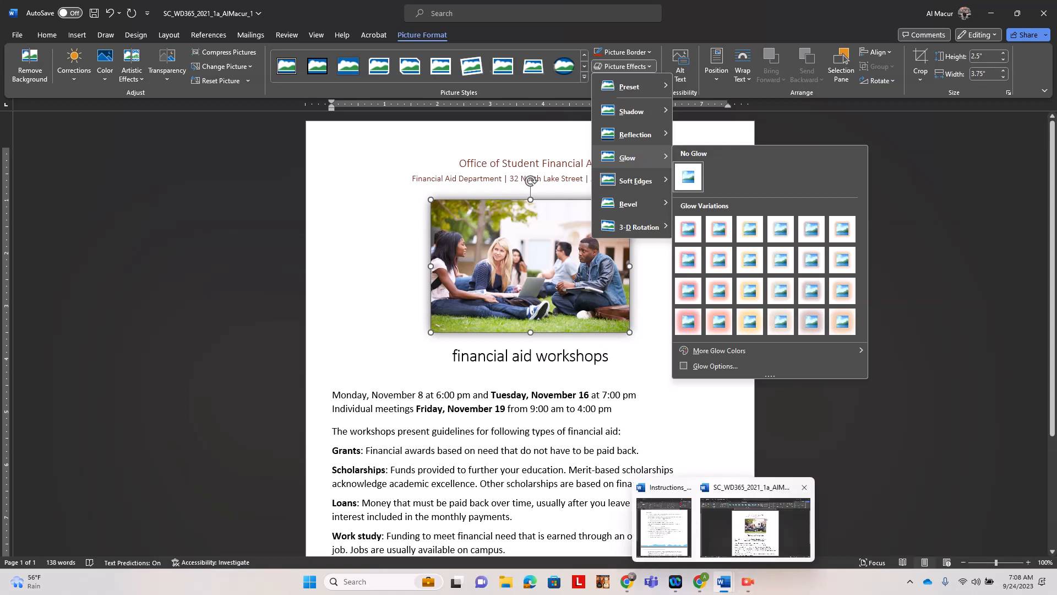
mouse_move(663, 523)
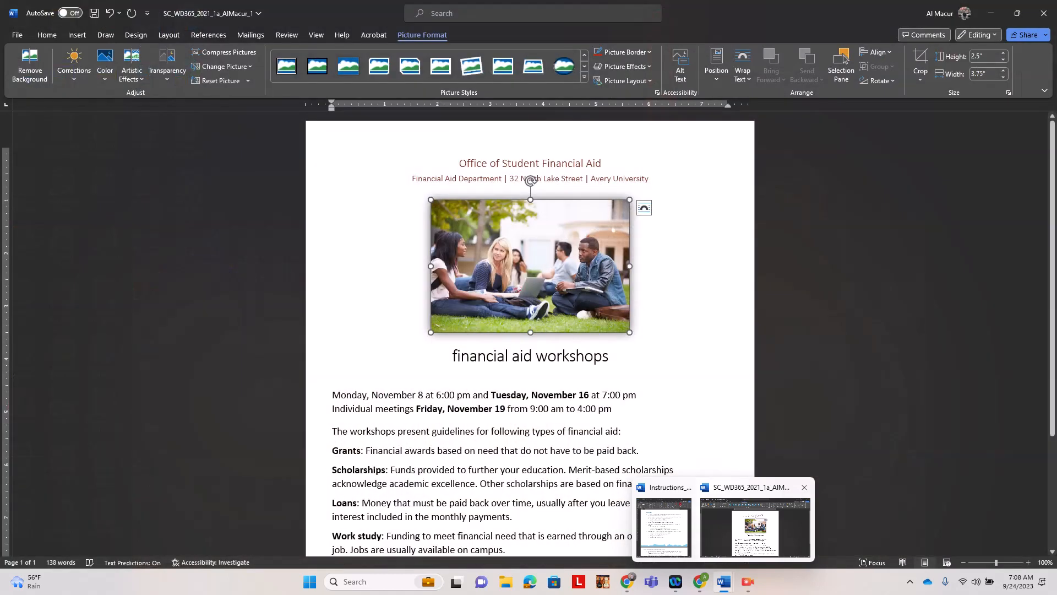
click(755, 526)
click(622, 66)
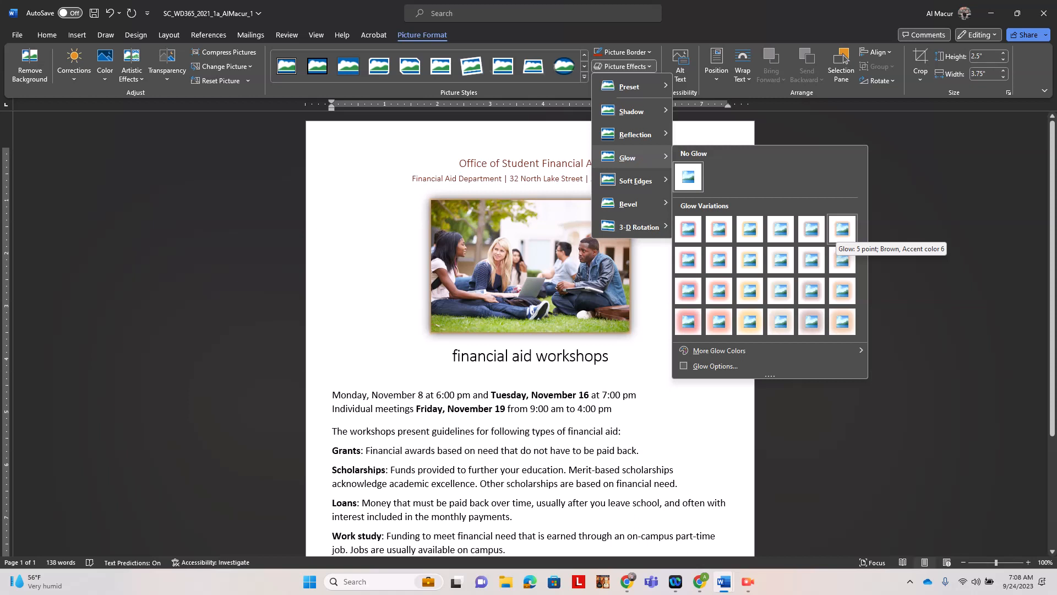
click(842, 229)
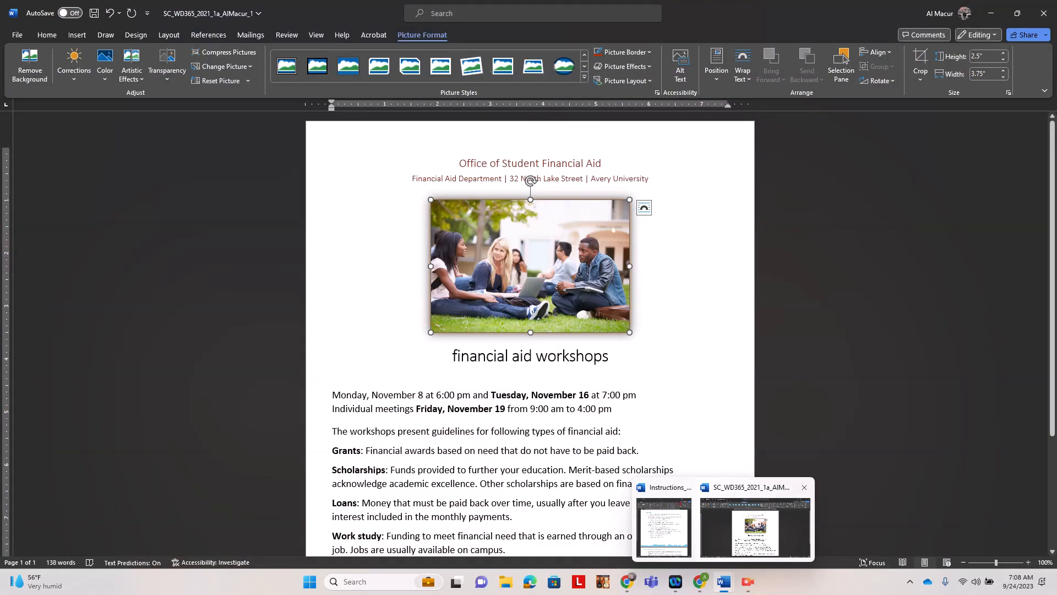
Place the flyer side by side with the instructions again and select the "financial aid workshops" headline.
click(754, 526)
click(622, 431)
click(1017, 14)
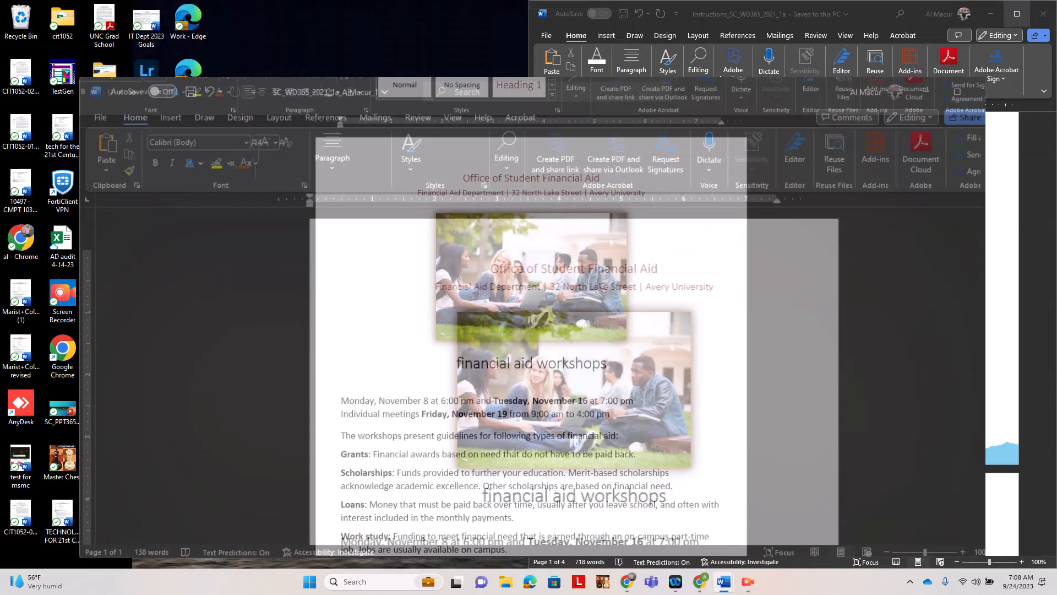
drag(660, 154, 2, 166)
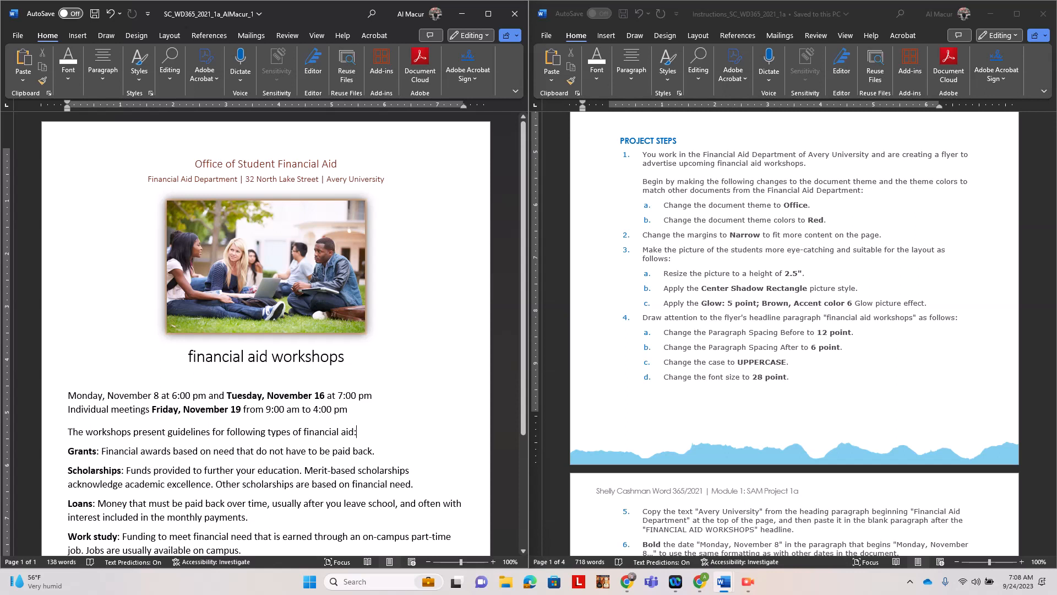
drag(187, 357, 352, 356)
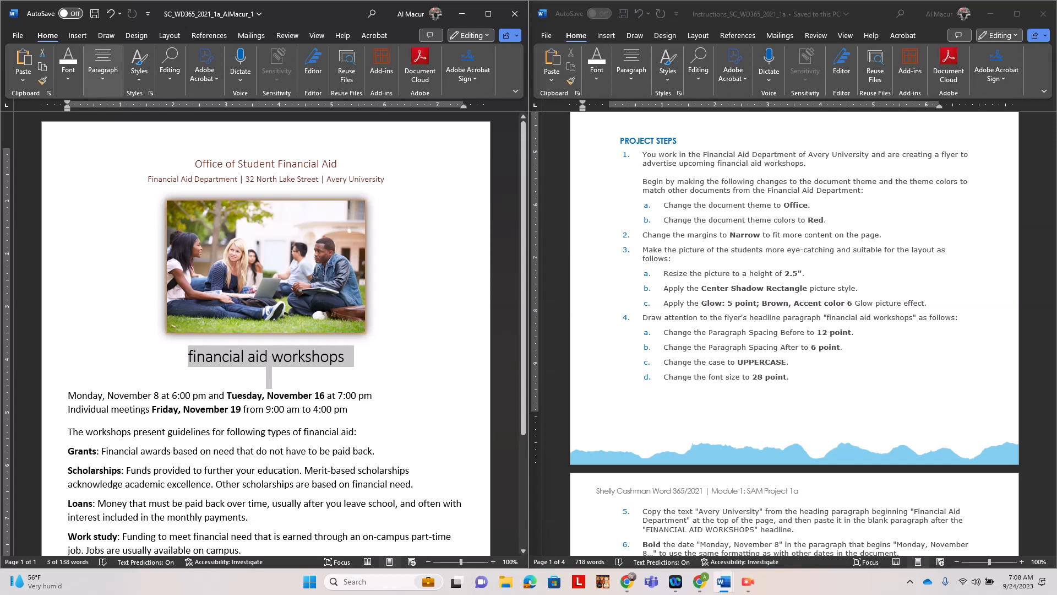
click(103, 69)
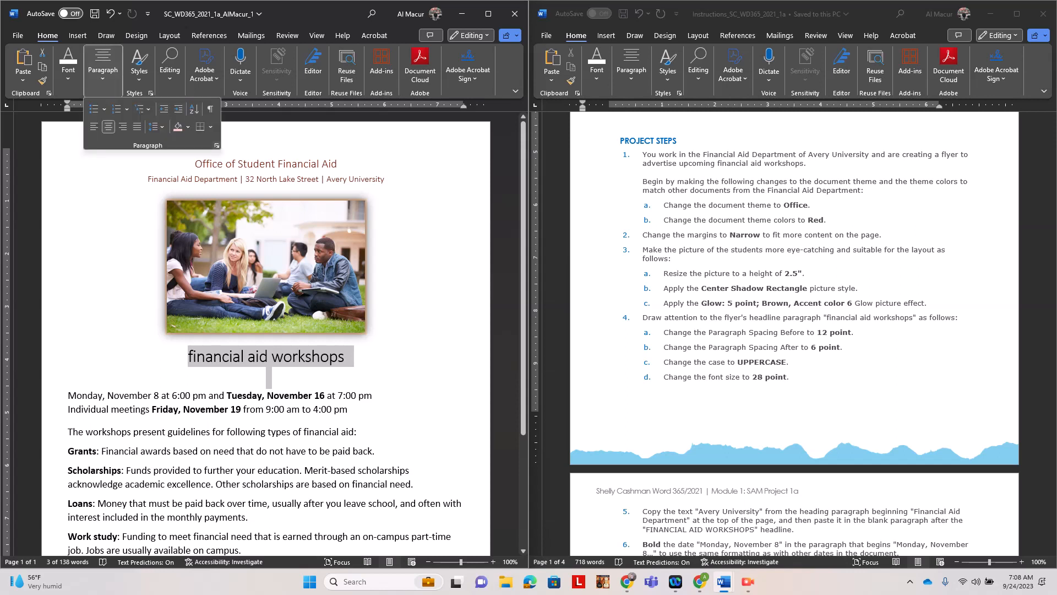
click(217, 145)
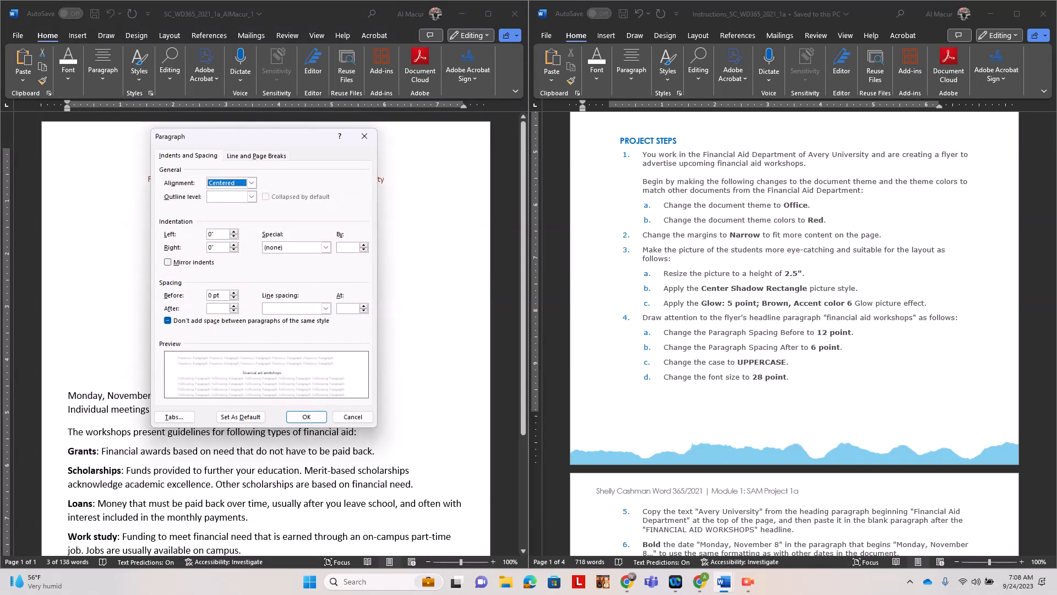
click(353, 416)
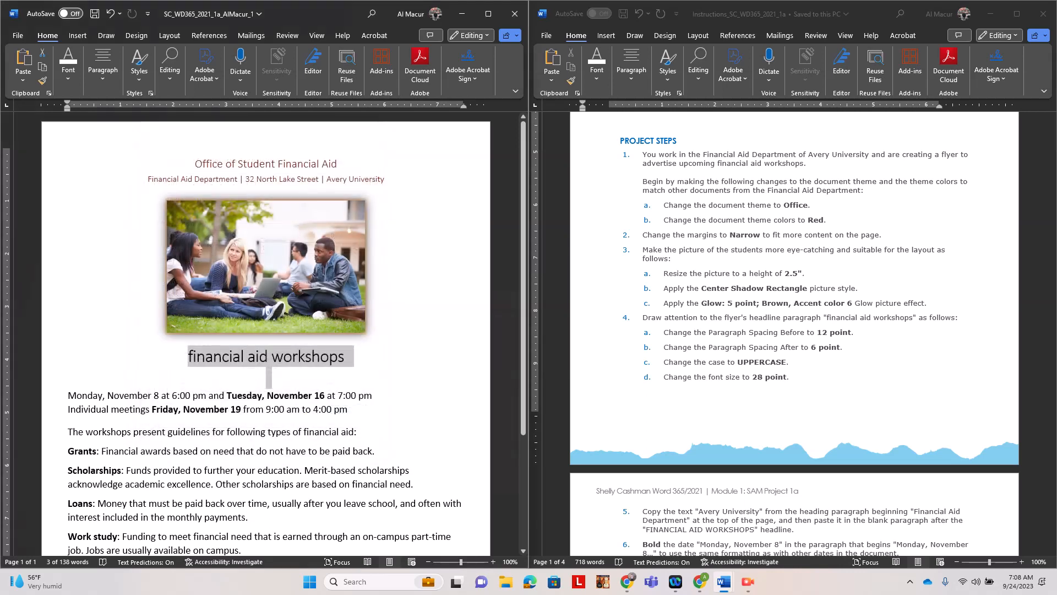
click(488, 13)
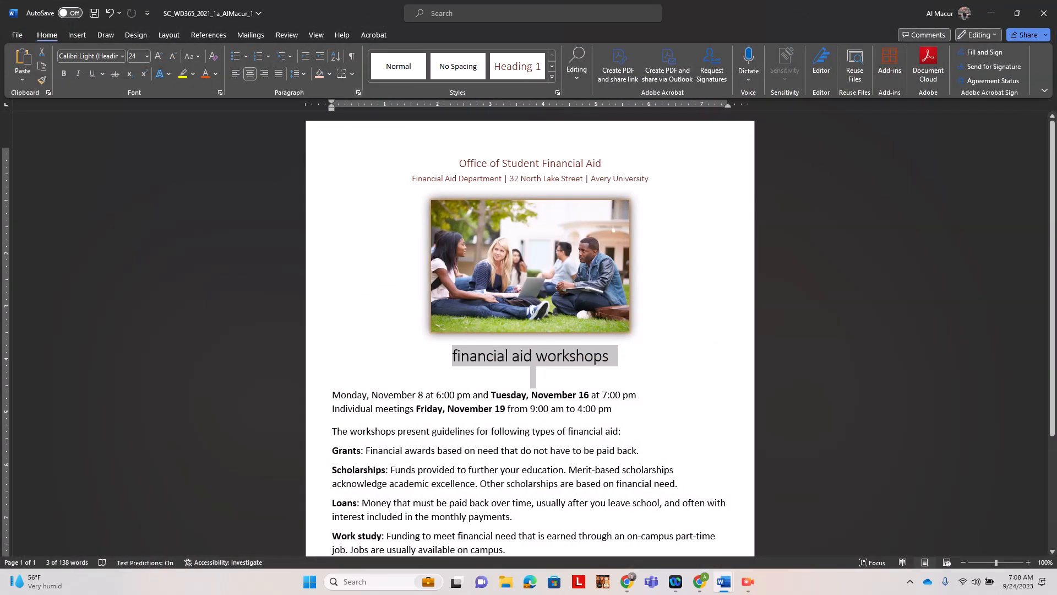
click(358, 93)
click(520, 153)
click(453, 153)
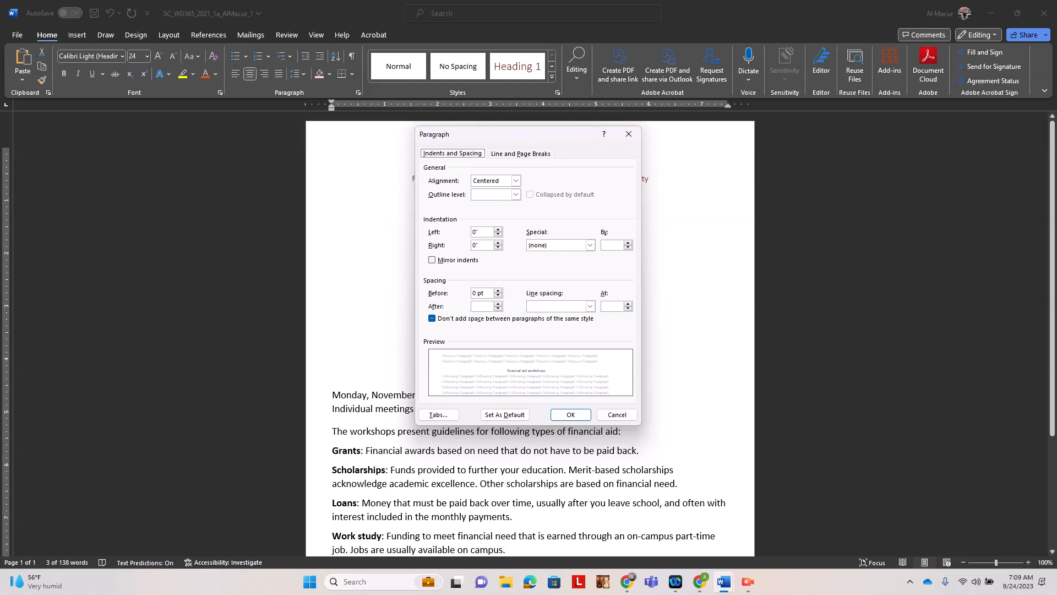
click(617, 415)
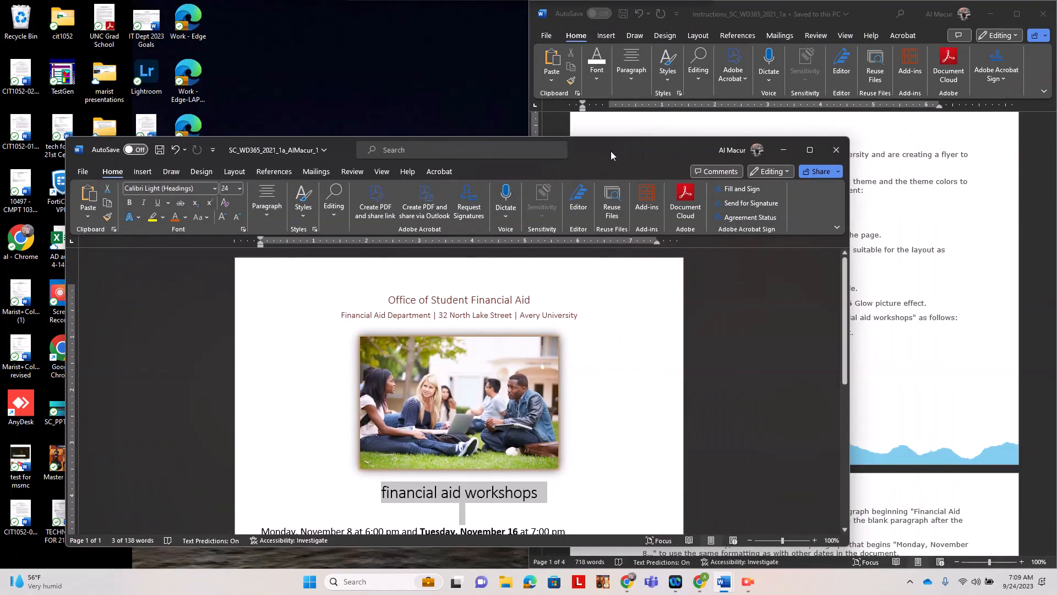
key(super+Left)
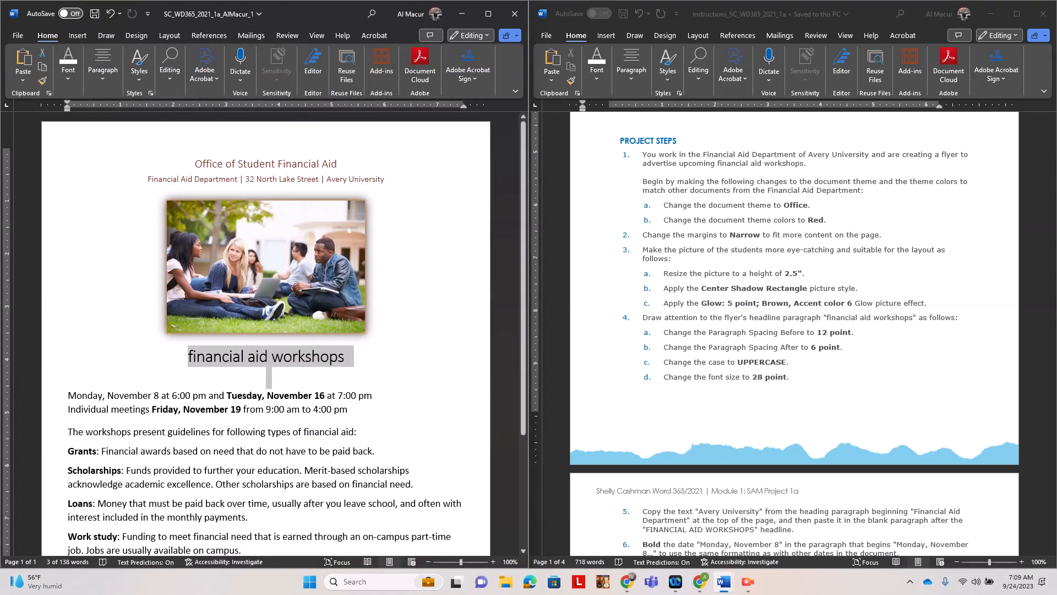
Set the selected headline's paragraph spacing to 12 pt before and 6 pt after.
click(102, 70)
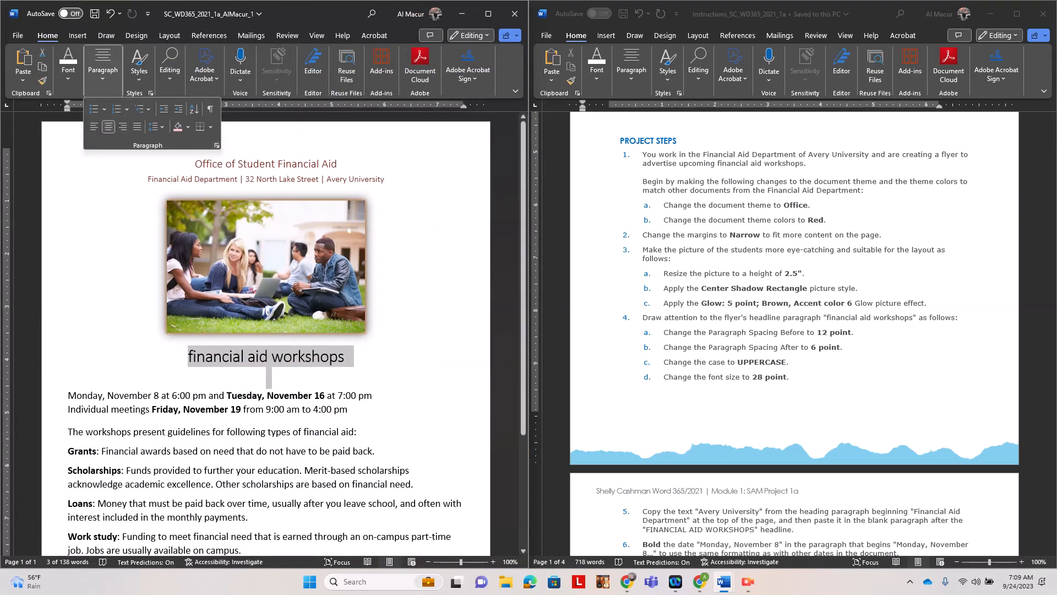
click(217, 146)
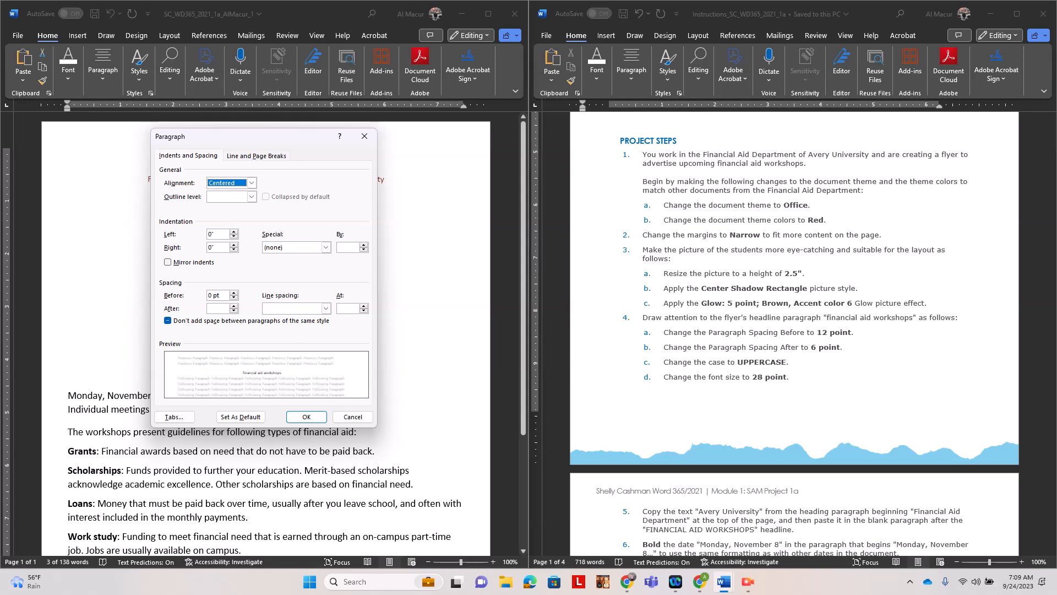
click(234, 293)
click(234, 293)
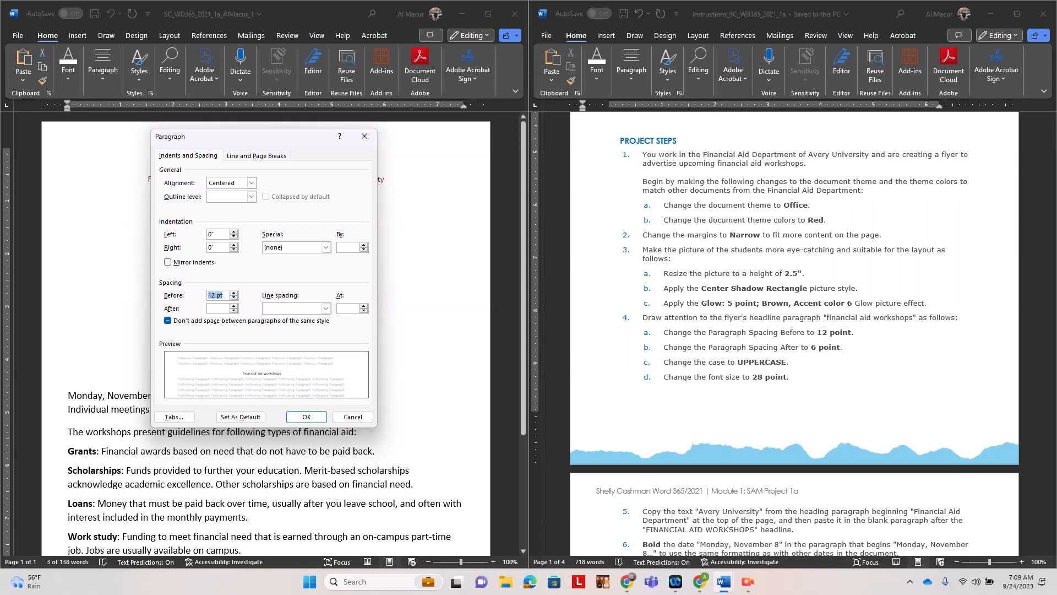
click(233, 306)
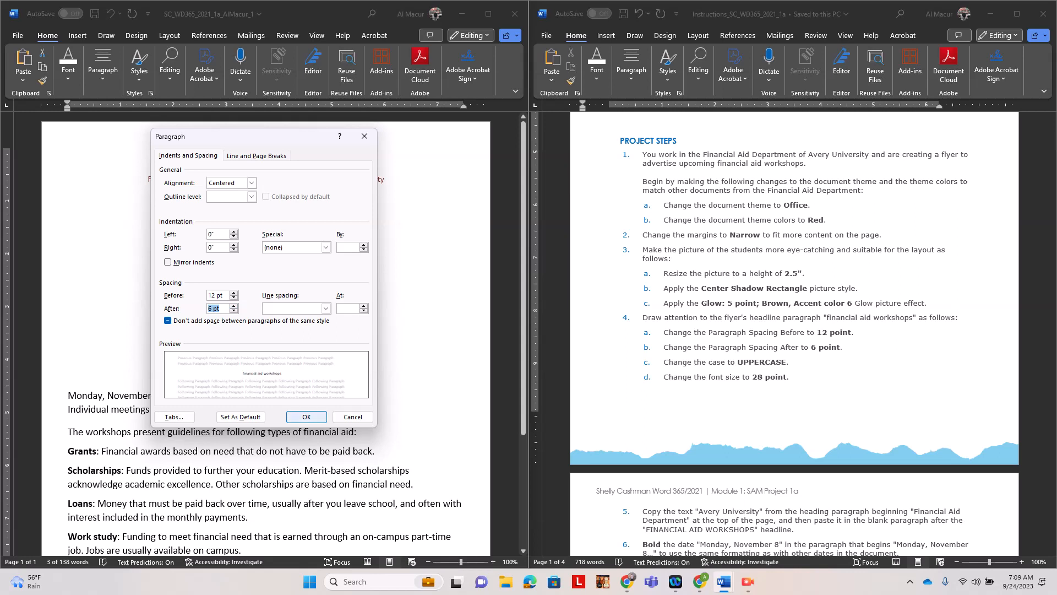
click(306, 417)
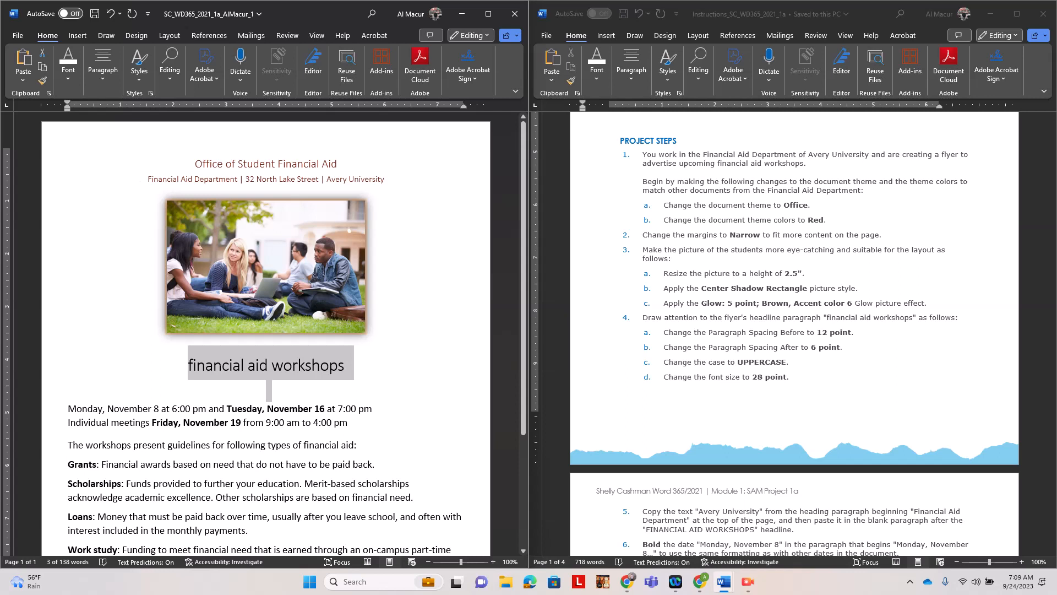
Change the case of the selected "financial aid workshops" headline to UPPERCASE.
right_click(289, 355)
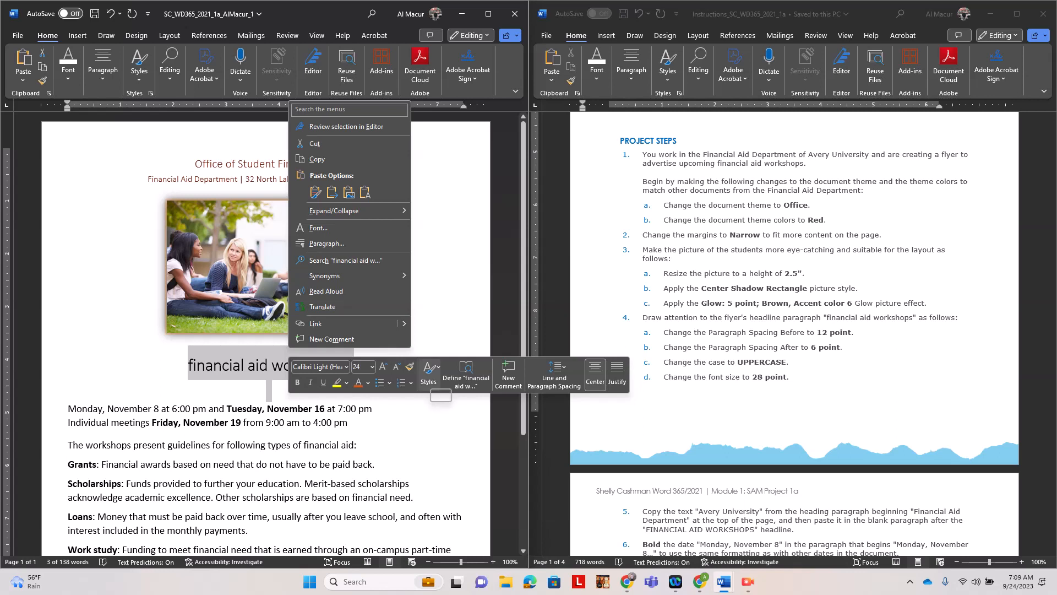
key(Escape)
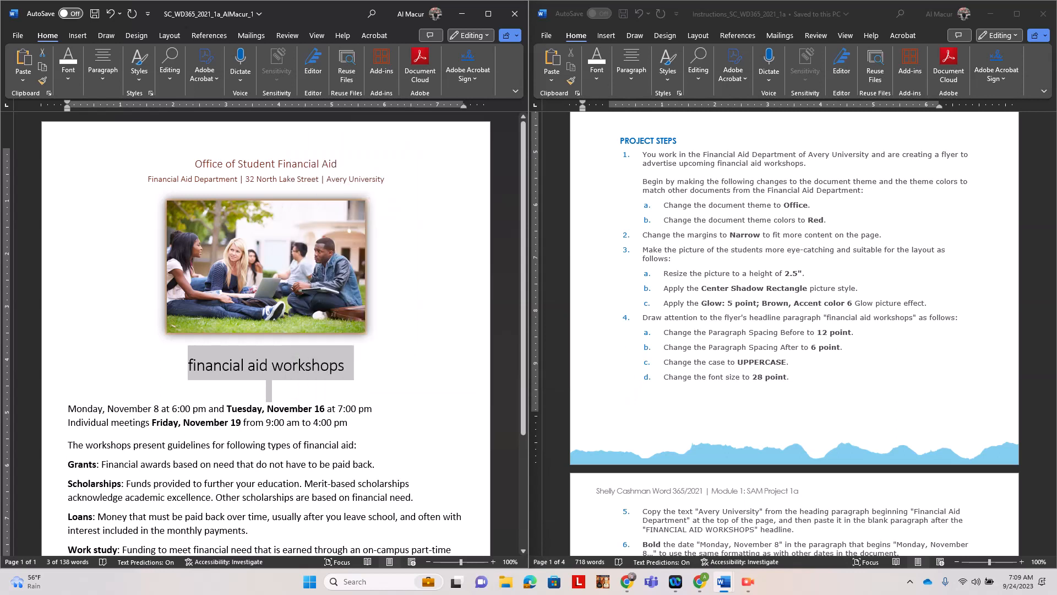
click(69, 66)
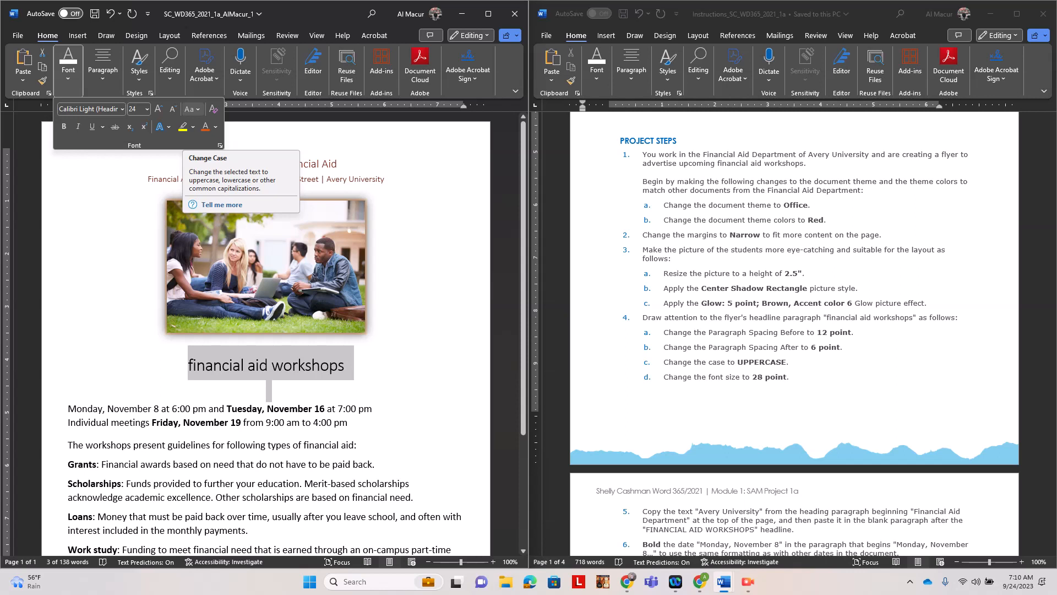
click(191, 109)
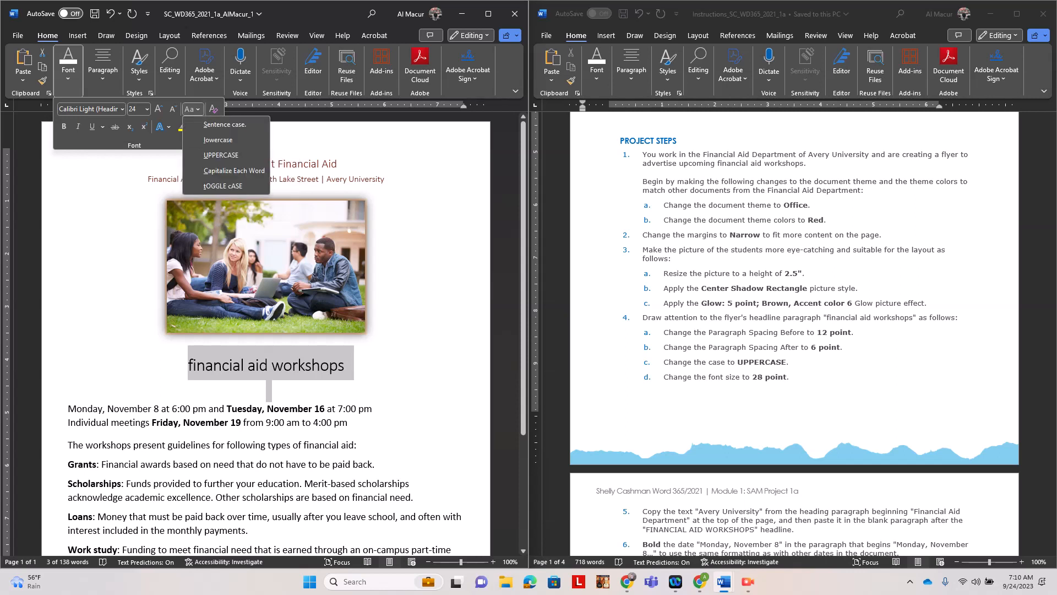
click(221, 155)
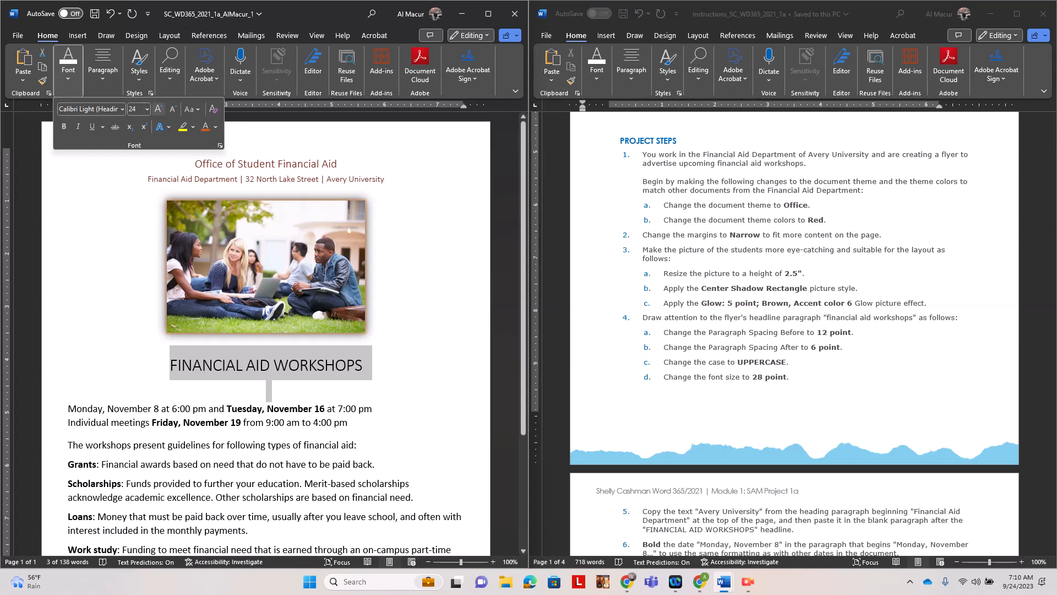
Set the font size of the "FINANCIAL AID WORKSHOPS" headline to 28 pt.
click(147, 109)
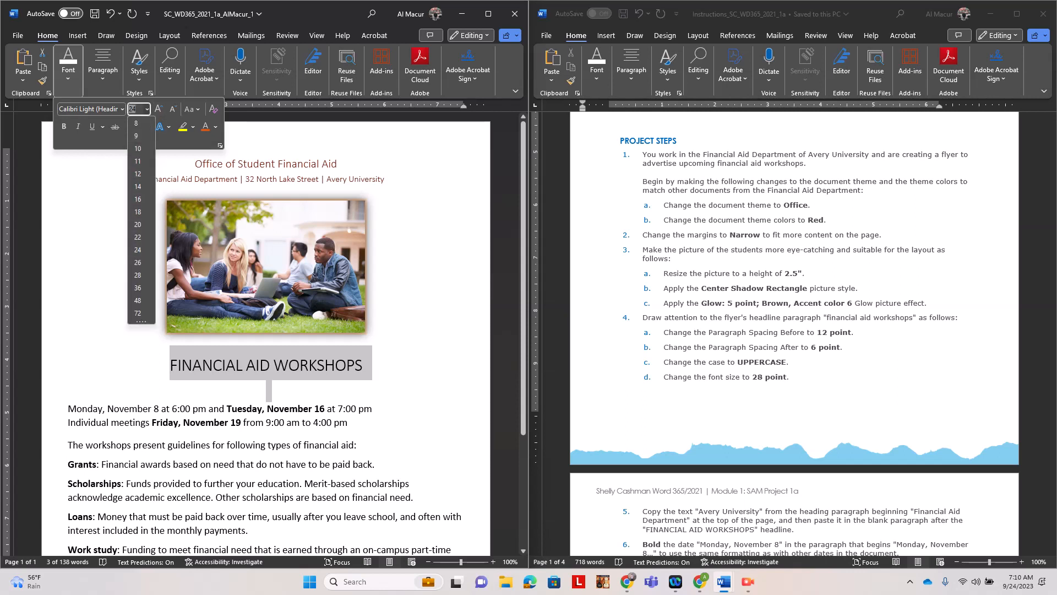
click(137, 275)
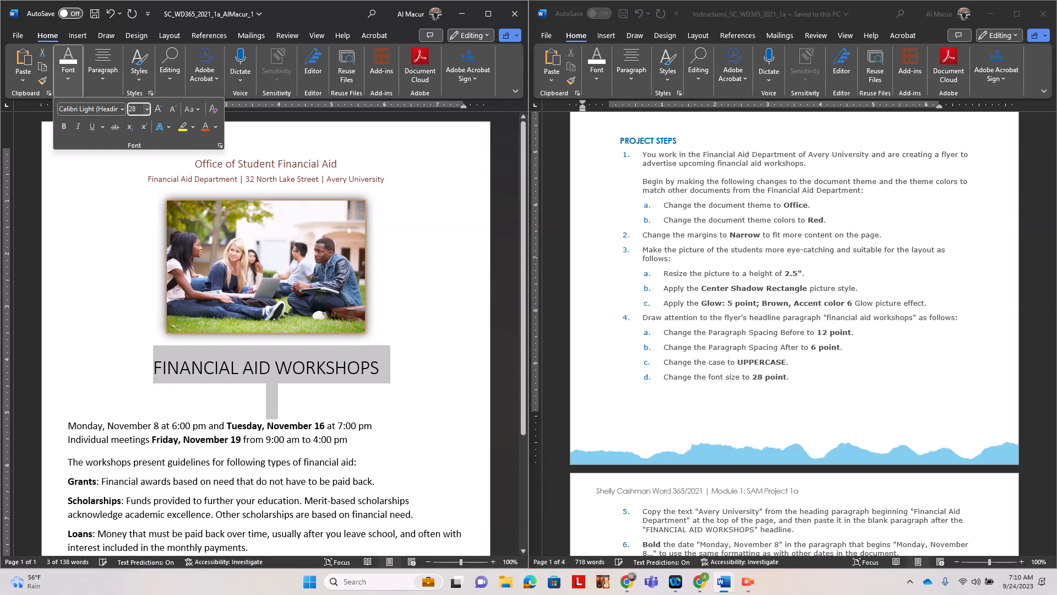
key(Escape)
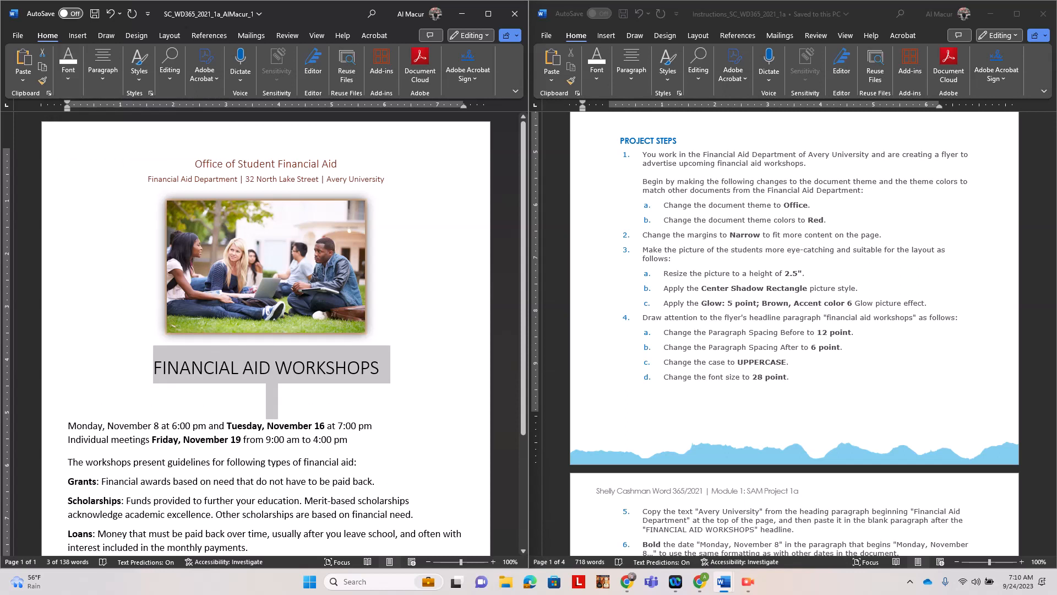
Copy "Avery University" from the "Financial Aid Department" heading line and paste it into the blank paragraph below the "FINANCIAL AID WORKSHOPS" headline.
scroll(795, 334, down, 5)
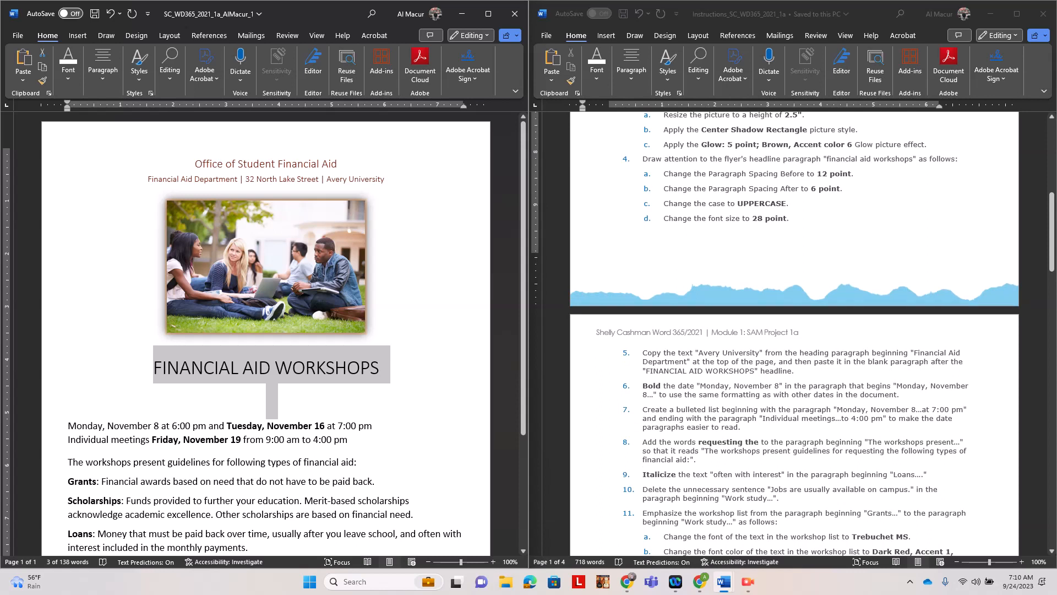
drag(326, 179, 384, 179)
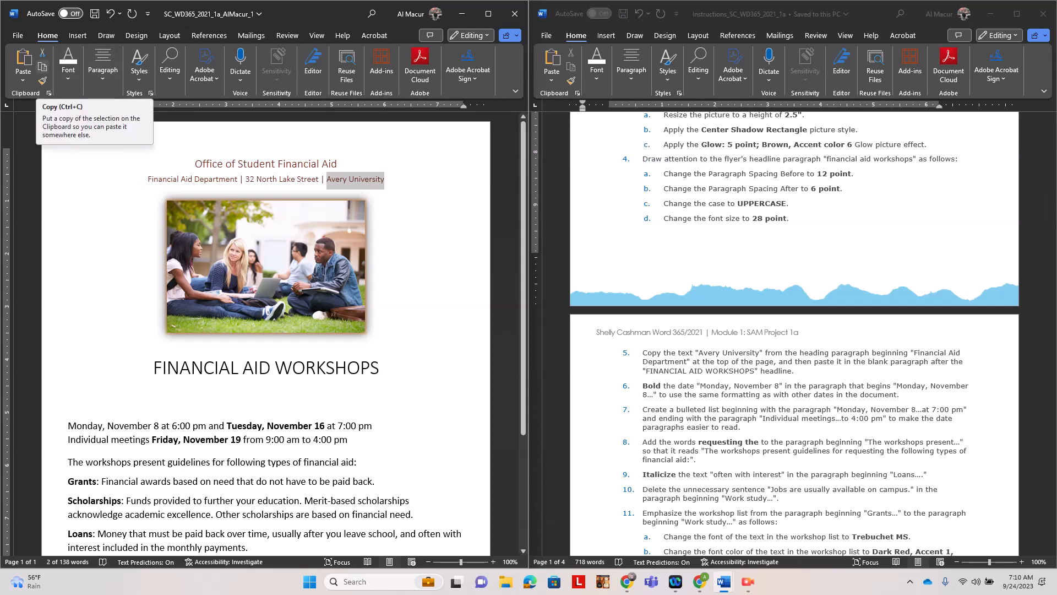
click(42, 66)
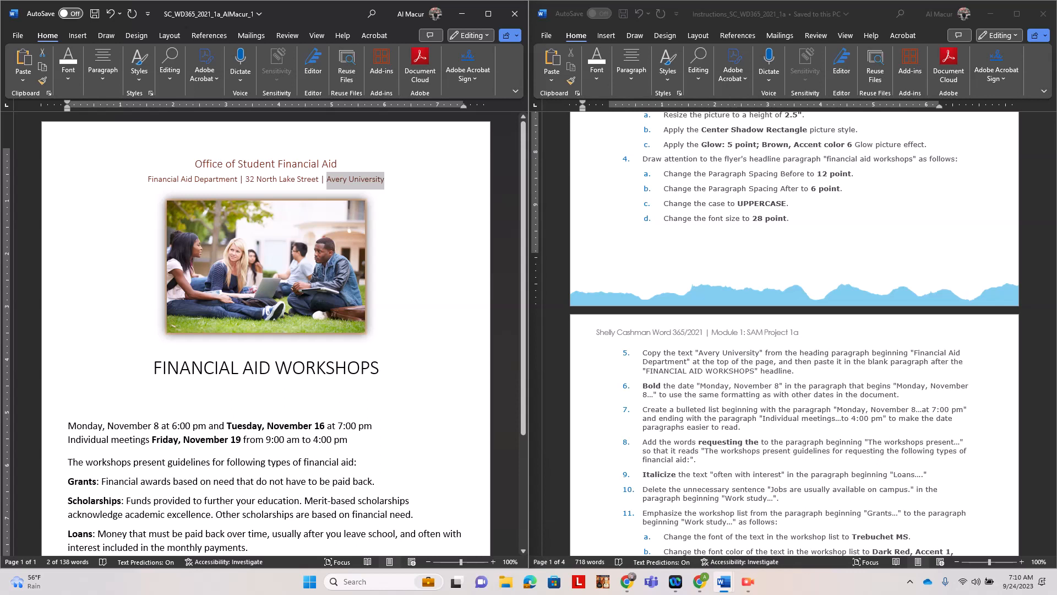
click(260, 401)
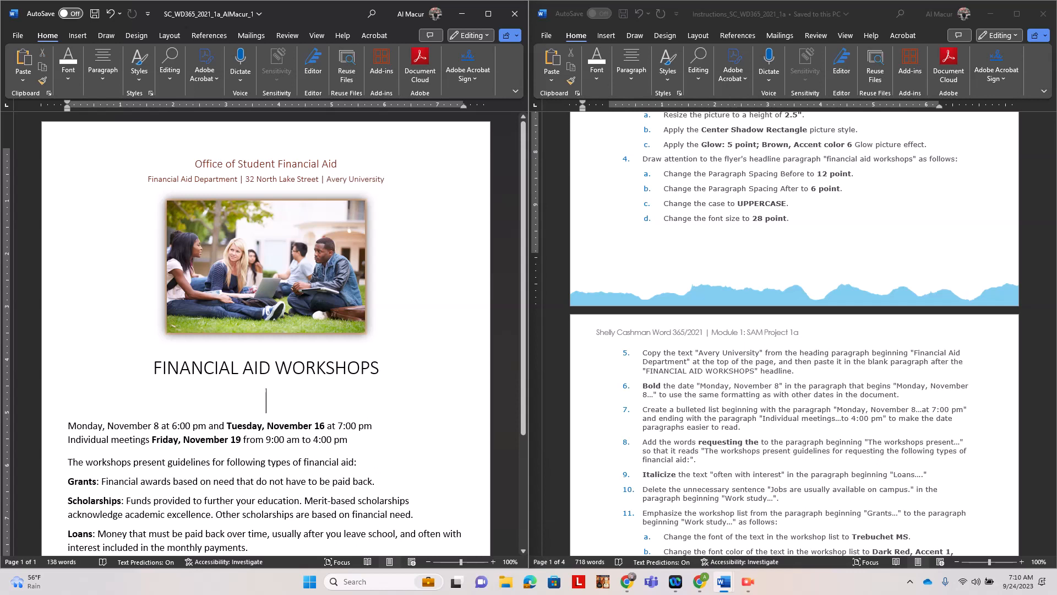
click(23, 63)
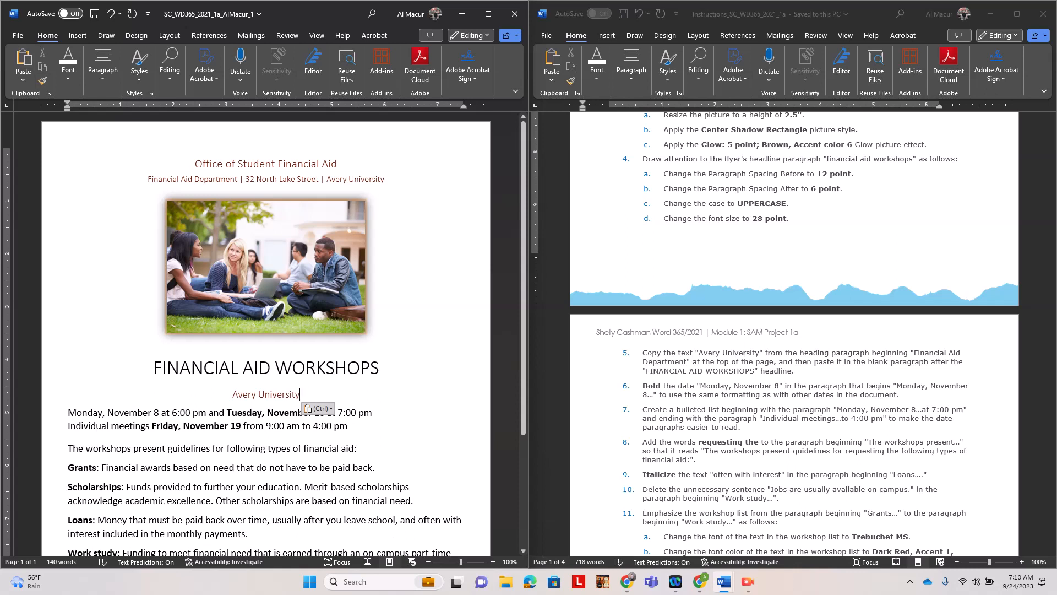
Try to copy the formatting of the word "Tuesday" to the date "Monday, November 8" with Format Painter.
scroll(794, 330, down, 4)
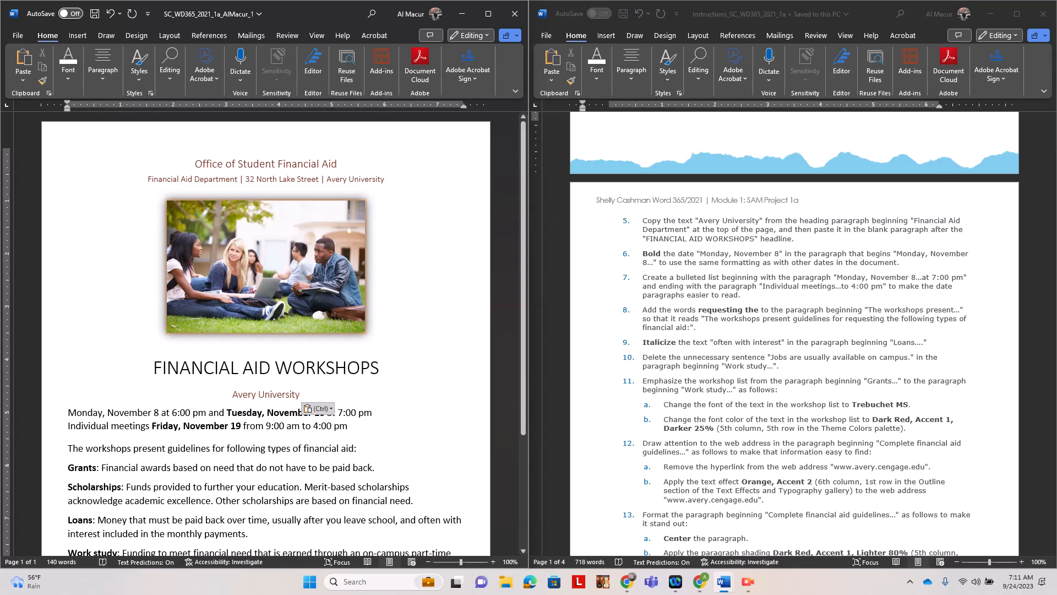
drag(262, 412, 224, 412)
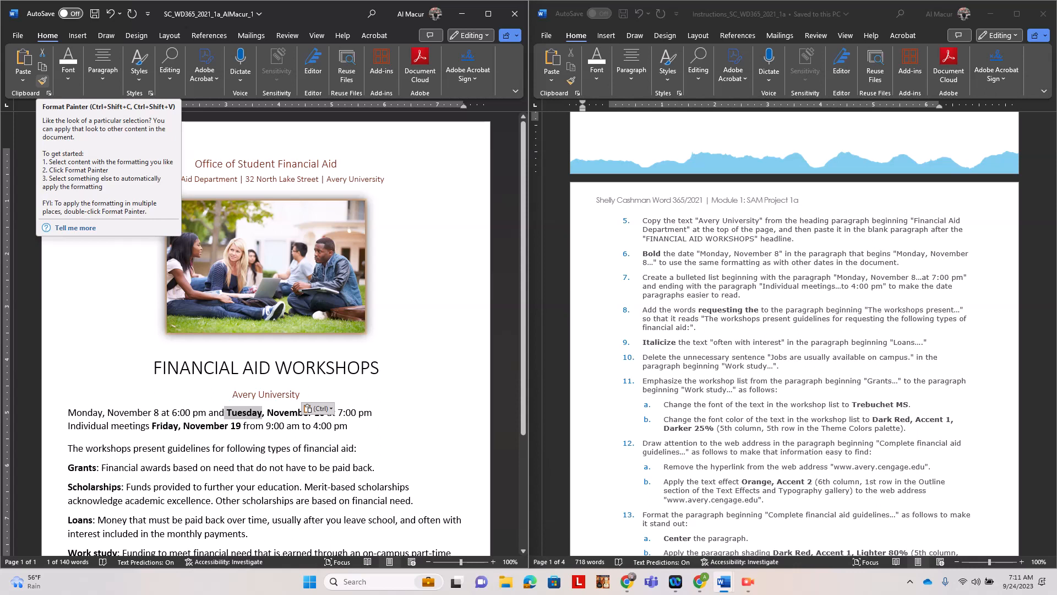
click(42, 81)
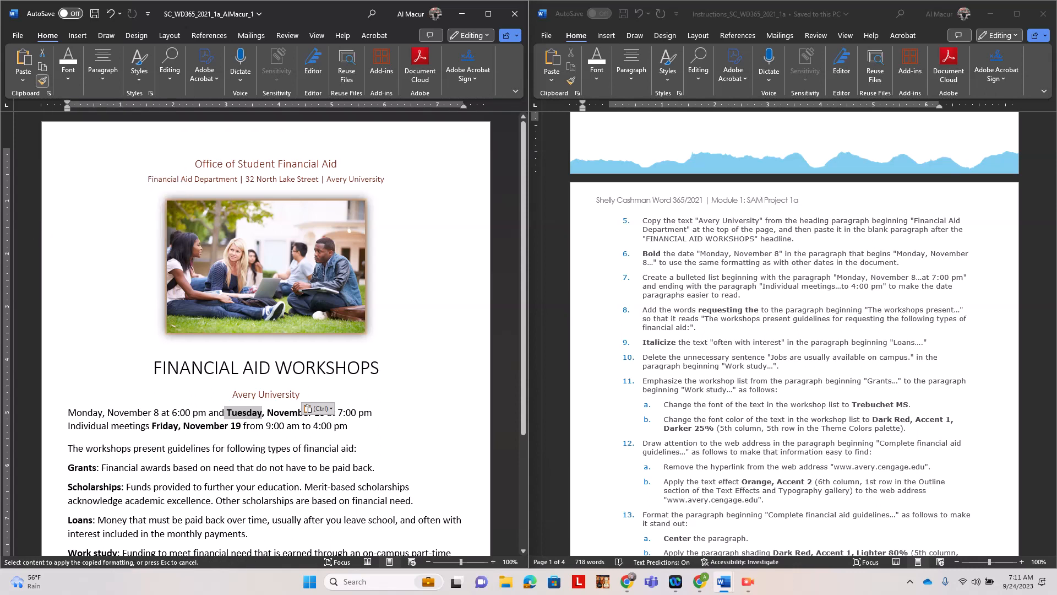
drag(161, 413, 68, 413)
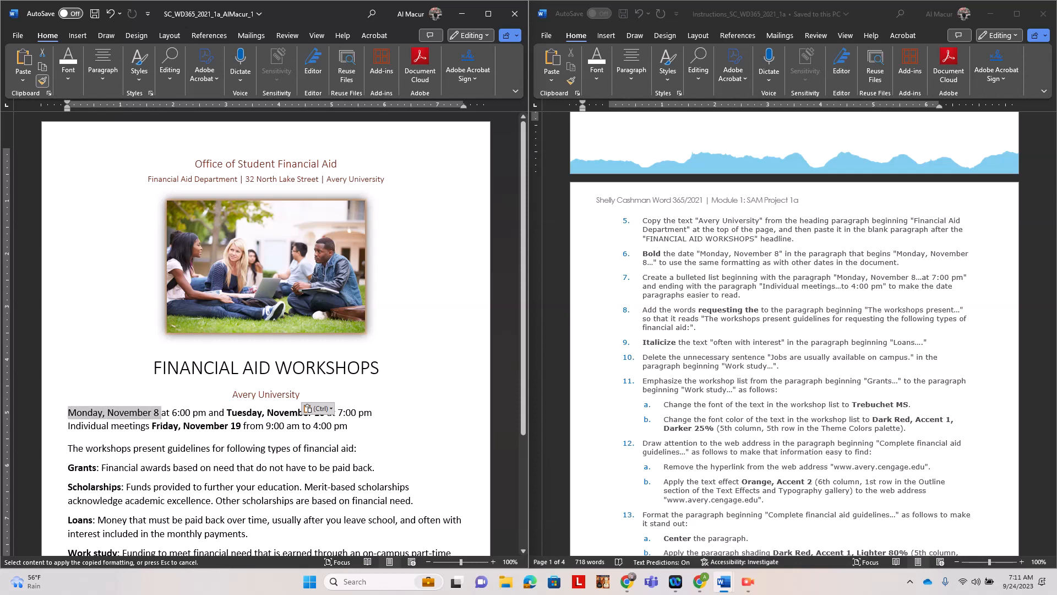
drag(68, 412, 67, 412)
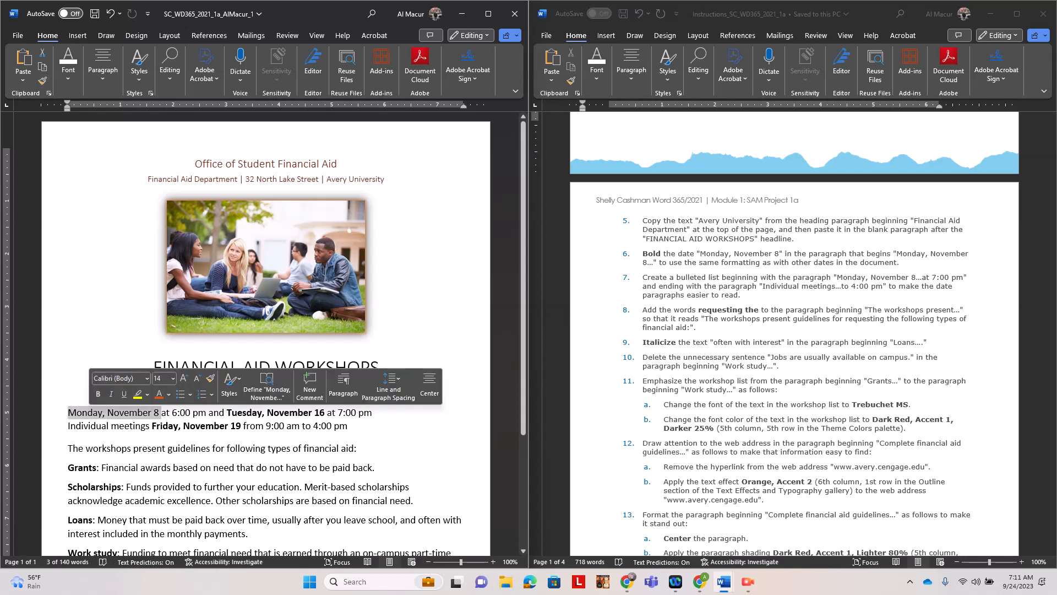
click(376, 339)
Bold the date "Monday, November 8" by copying the formatting from the first letters of "Tuesday" with Format Painter.
drag(227, 413, 241, 412)
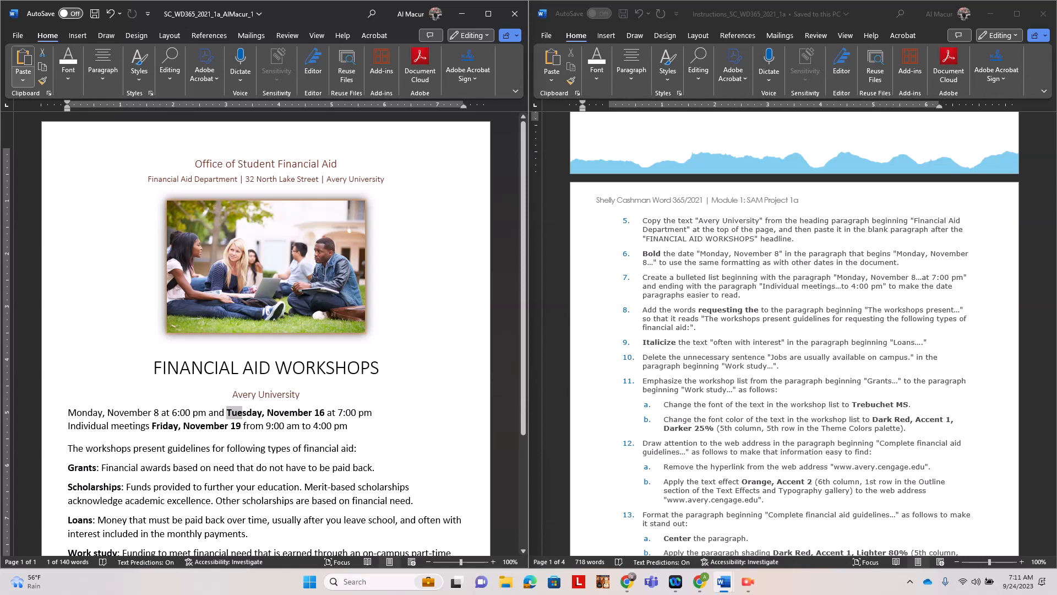
click(41, 80)
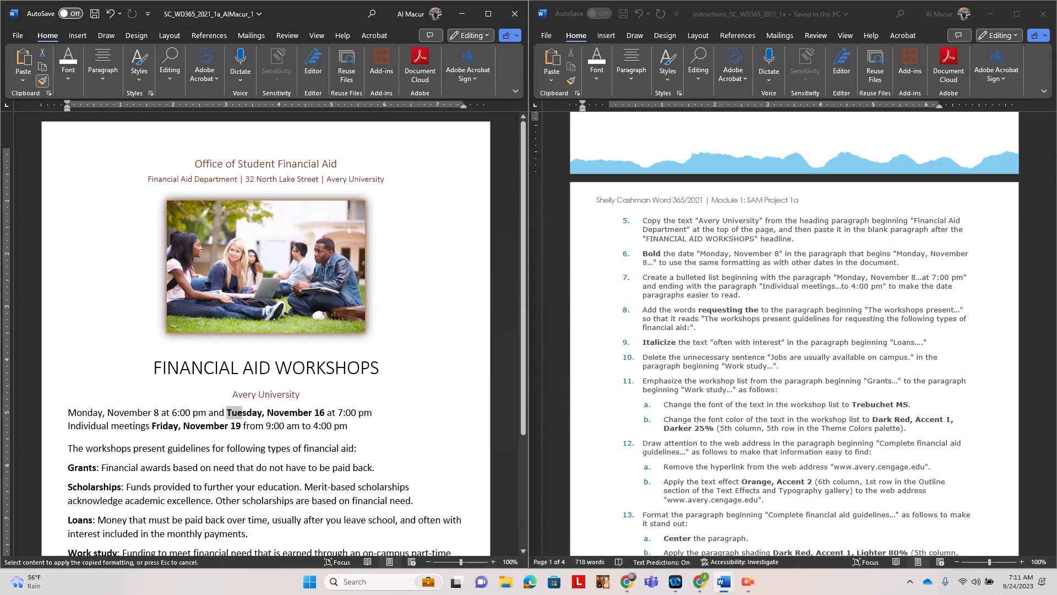
drag(162, 412, 68, 413)
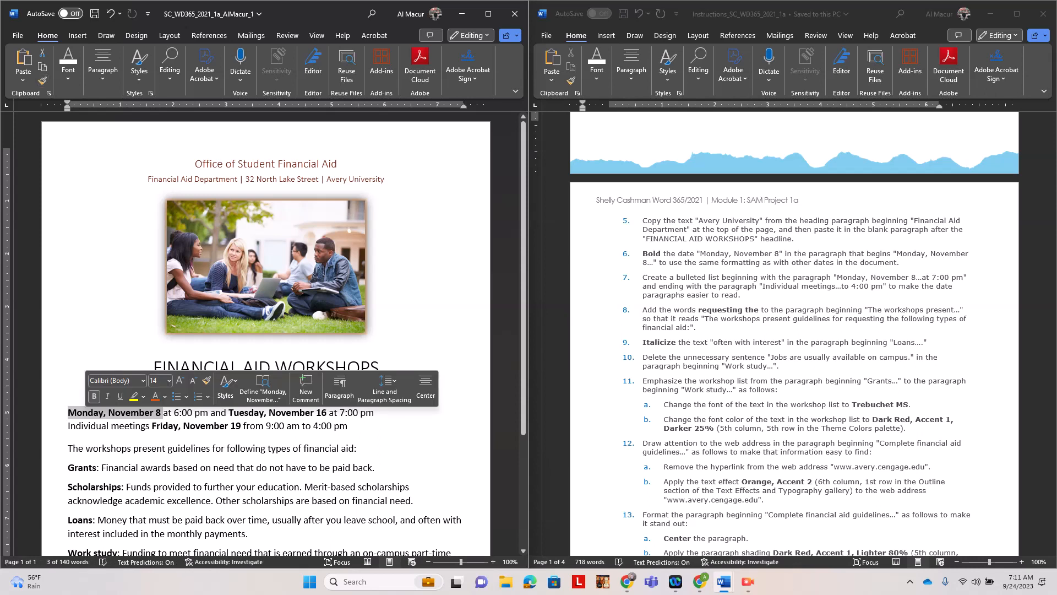
Turn the two date paragraphs, from "Monday, November 8" to "Individual meetings" ending in "4:00 pm", into a bulleted list.
click(799, 286)
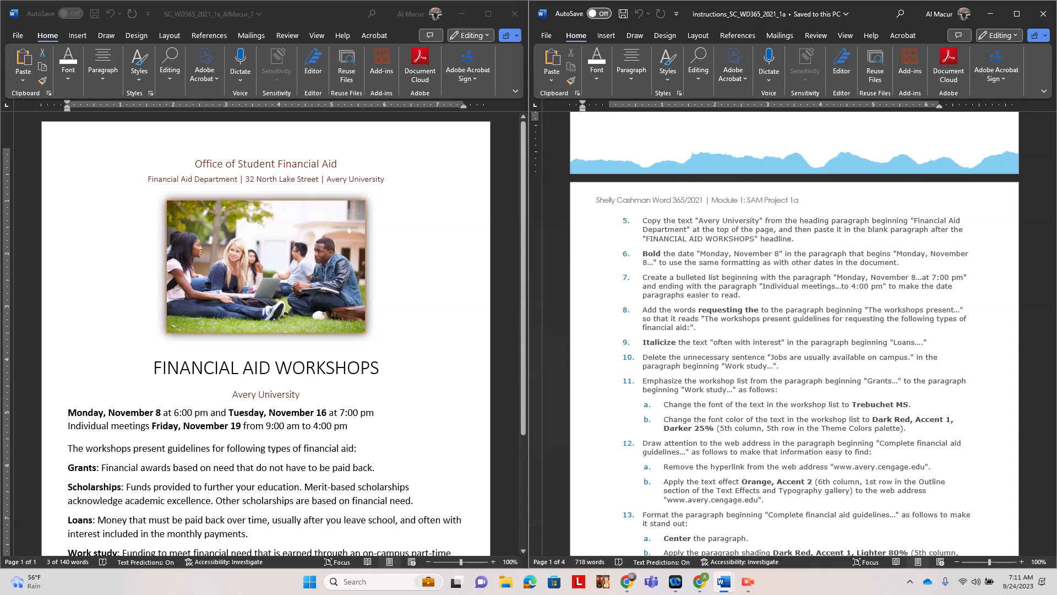
key(alt+Tab)
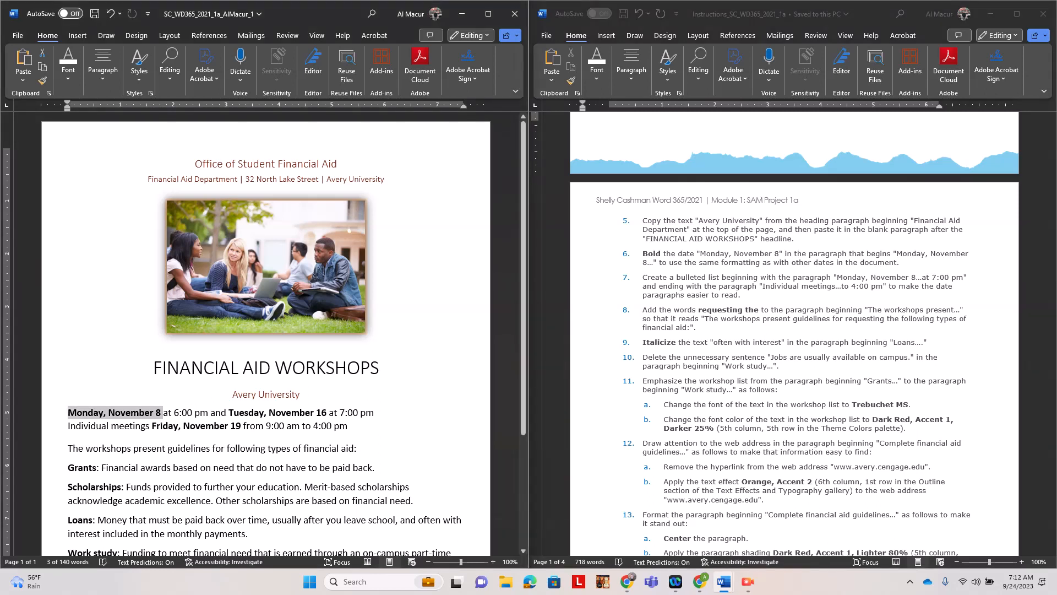
drag(349, 426, 68, 413)
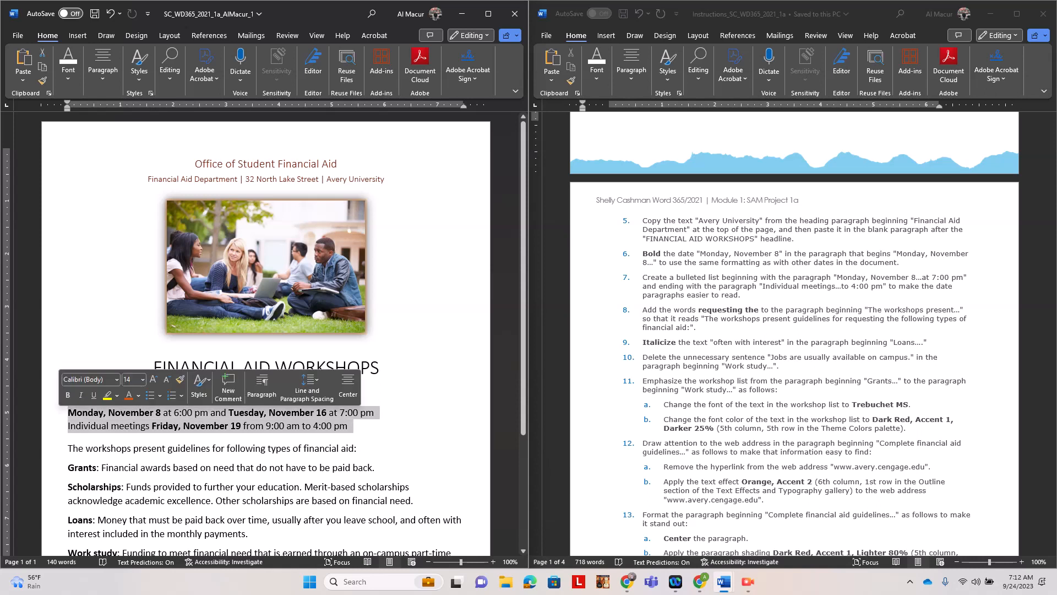
click(156, 339)
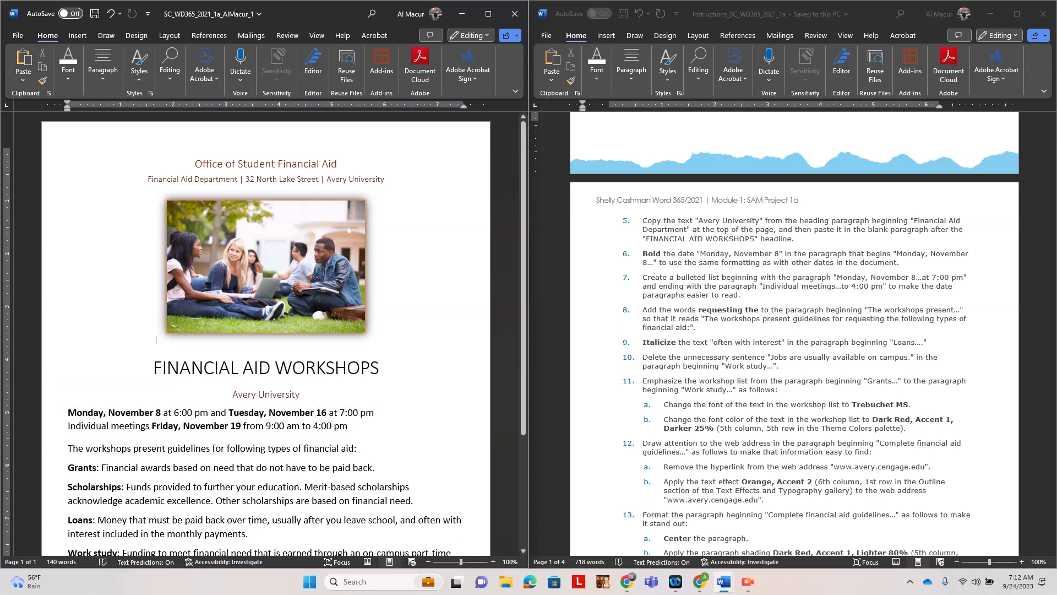
drag(68, 413, 352, 426)
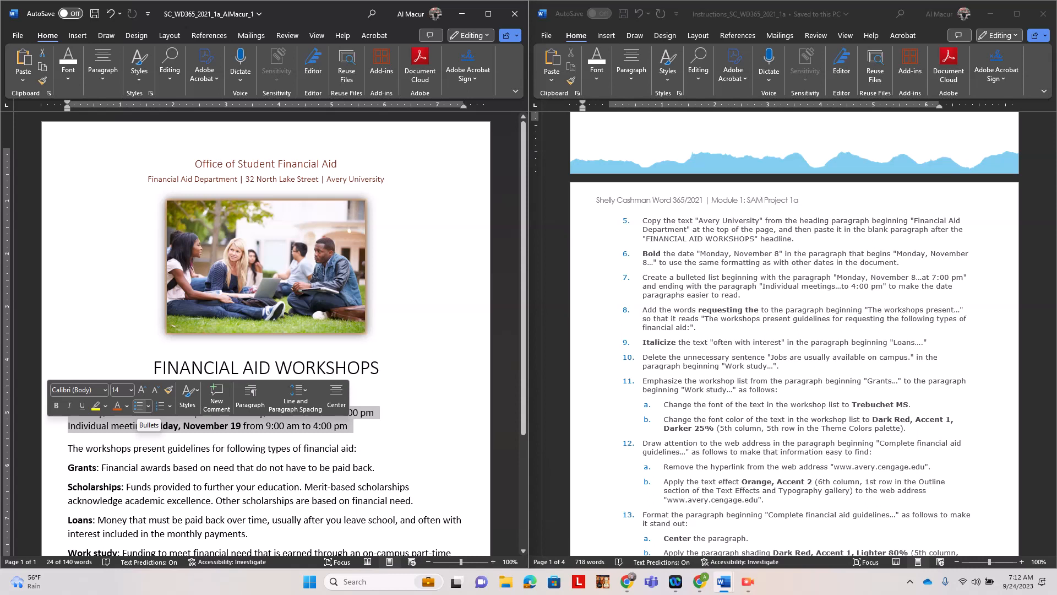
click(138, 406)
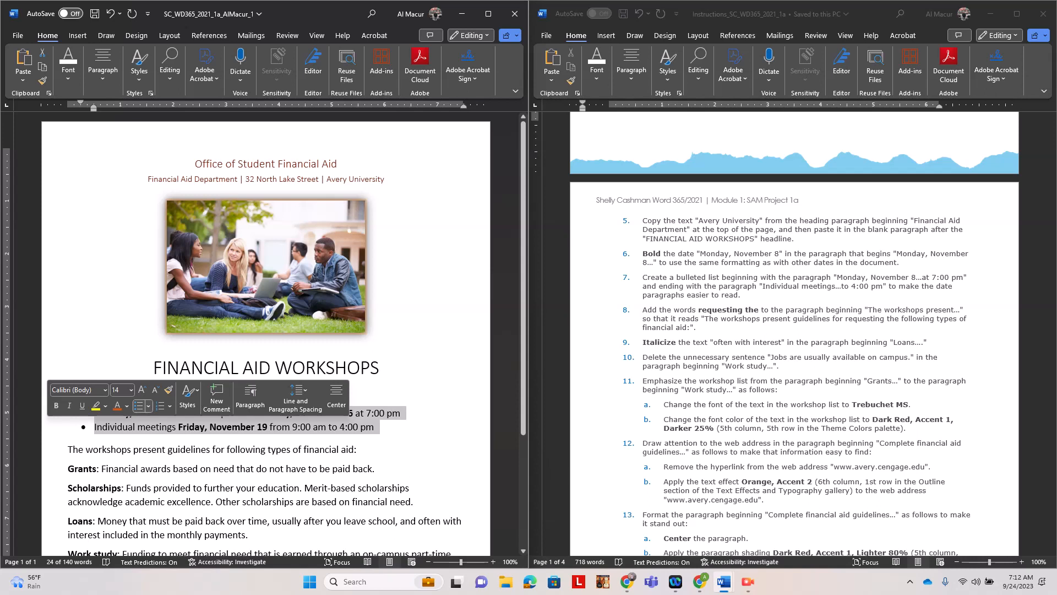
Insert the words "requesting the" before "following types of financial aid" in the paragraph beginning "The workshops present".
click(557, 308)
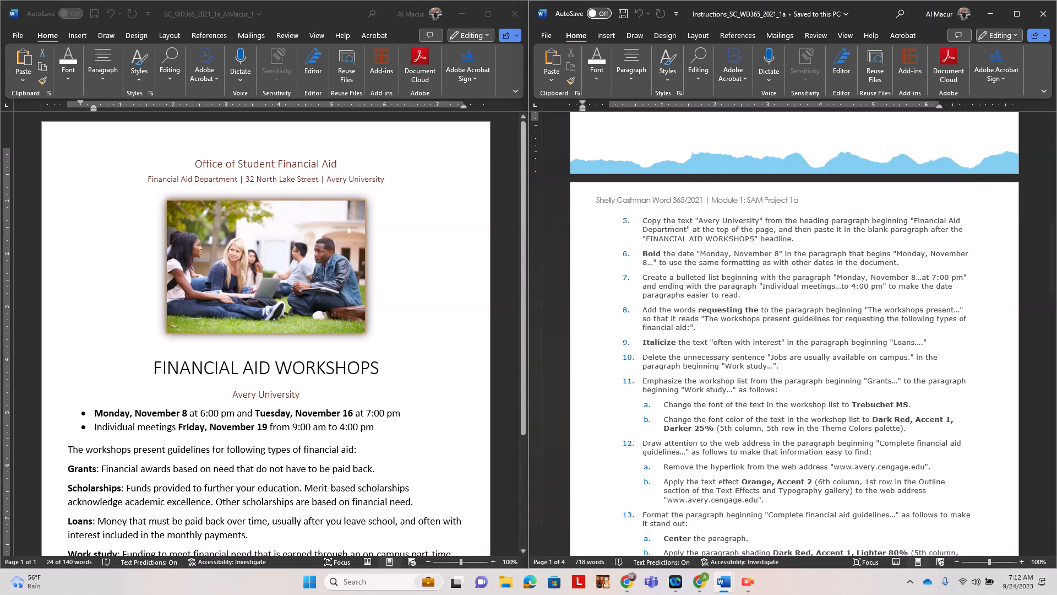
click(237, 449)
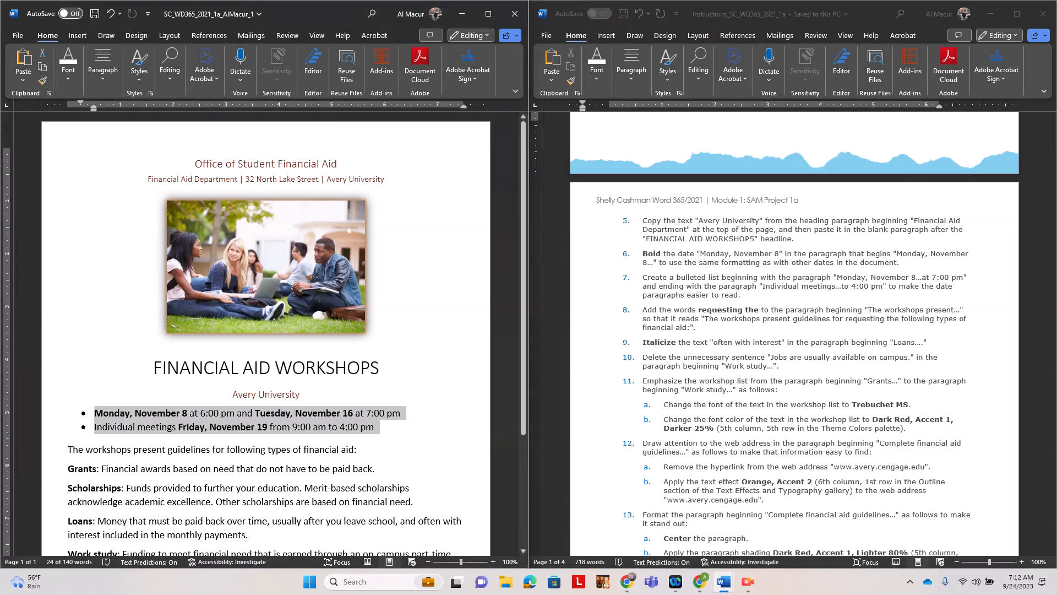
click(225, 449)
text(reque )
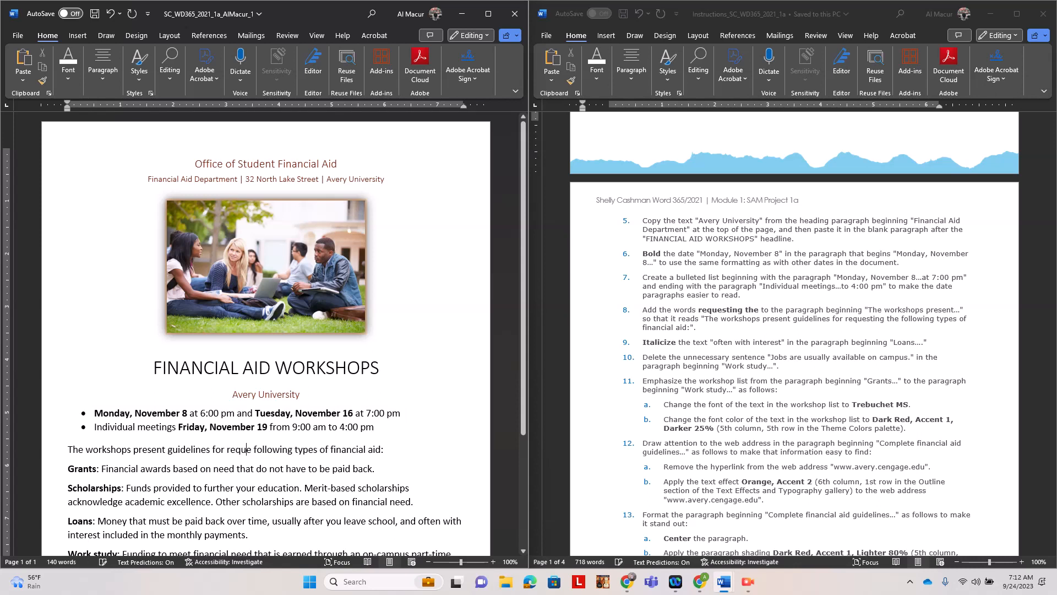
text(sting)
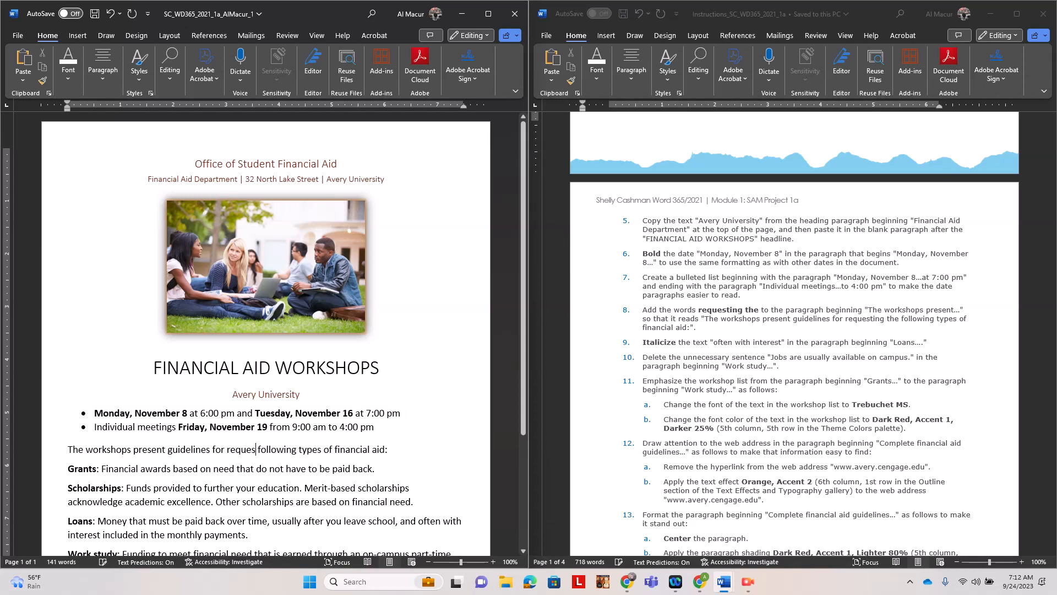
text( the)
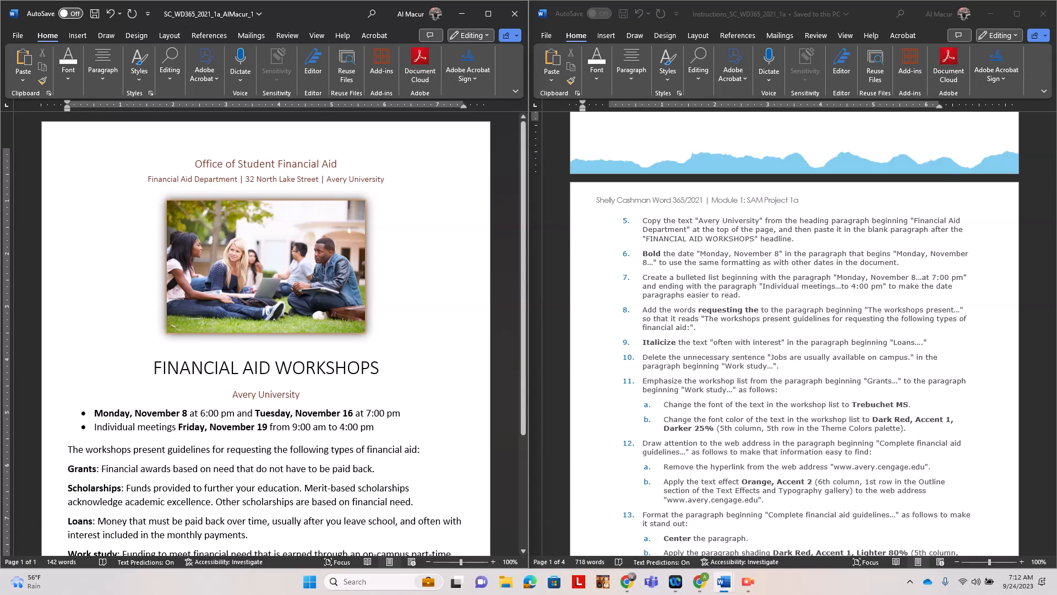
Italicize the text "often with interest" in the paragraph beginning "Loans".
click(380, 368)
scroll(795, 331, down, 2)
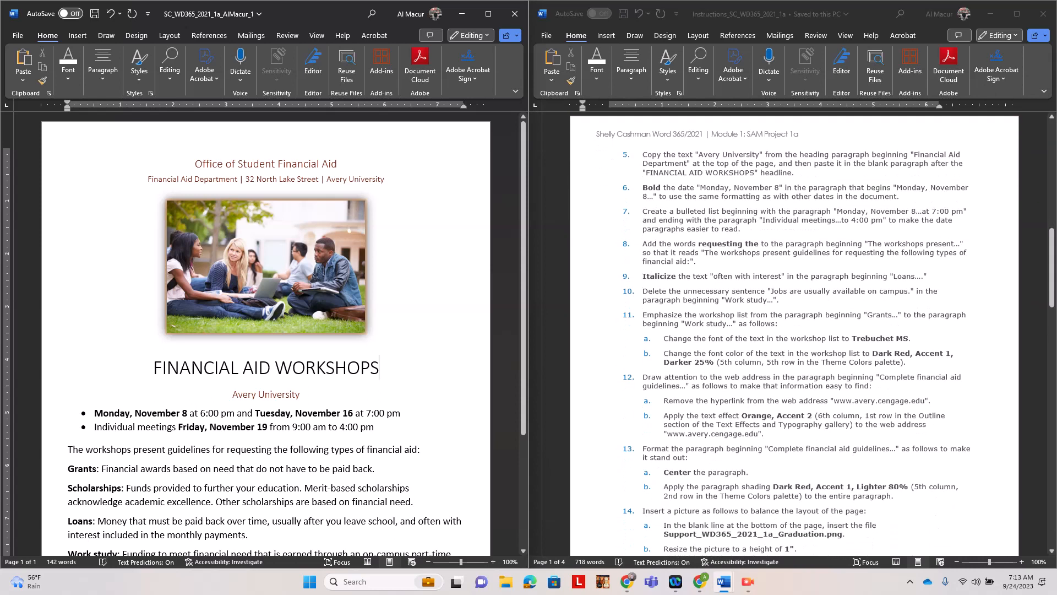
scroll(794, 331, down, 1)
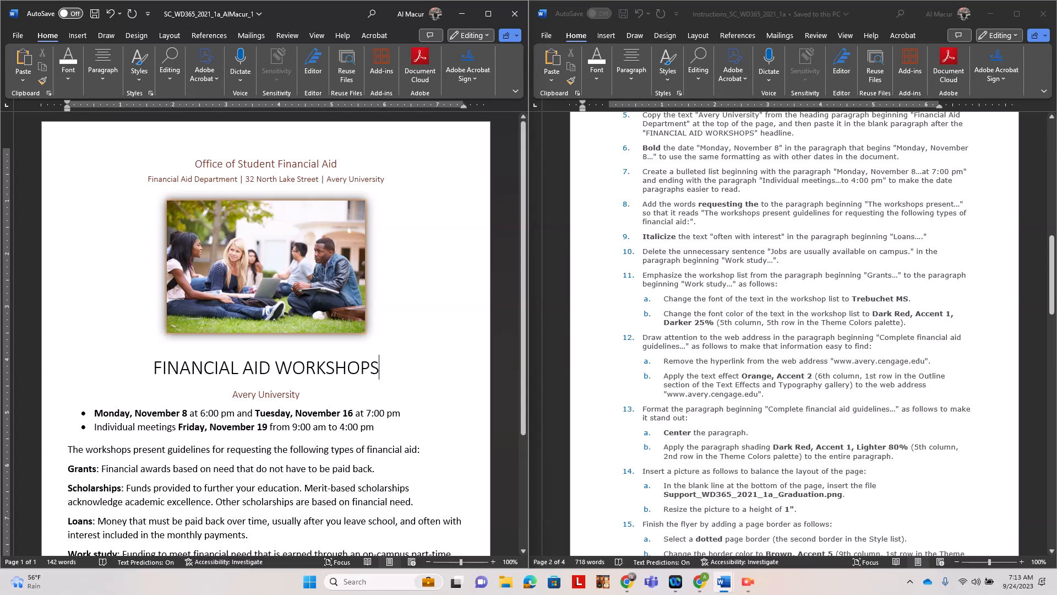
scroll(264, 333, down, 1)
scroll(265, 333, down, 3)
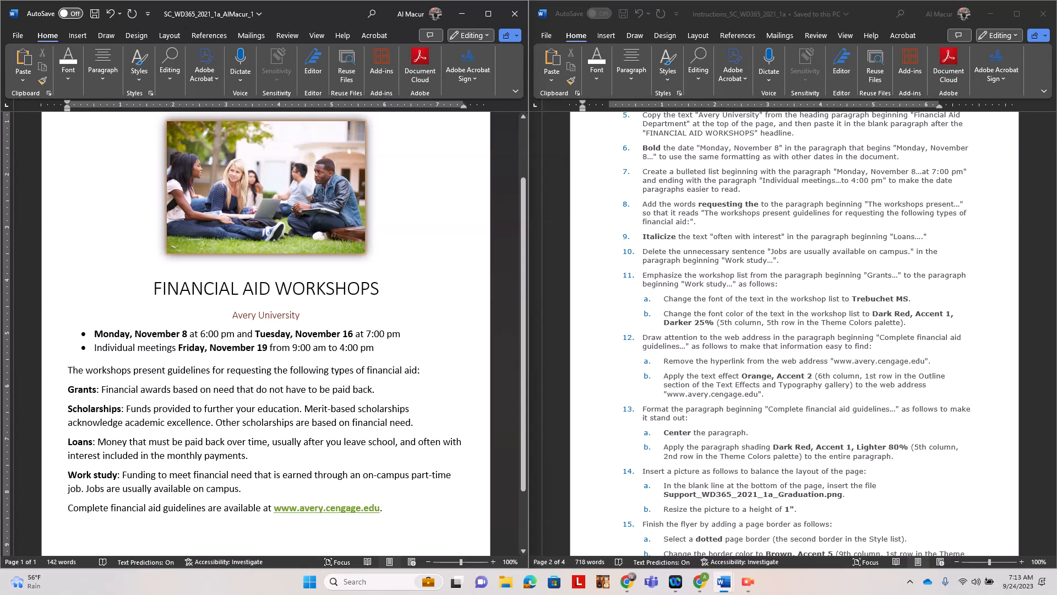
drag(418, 442, 102, 456)
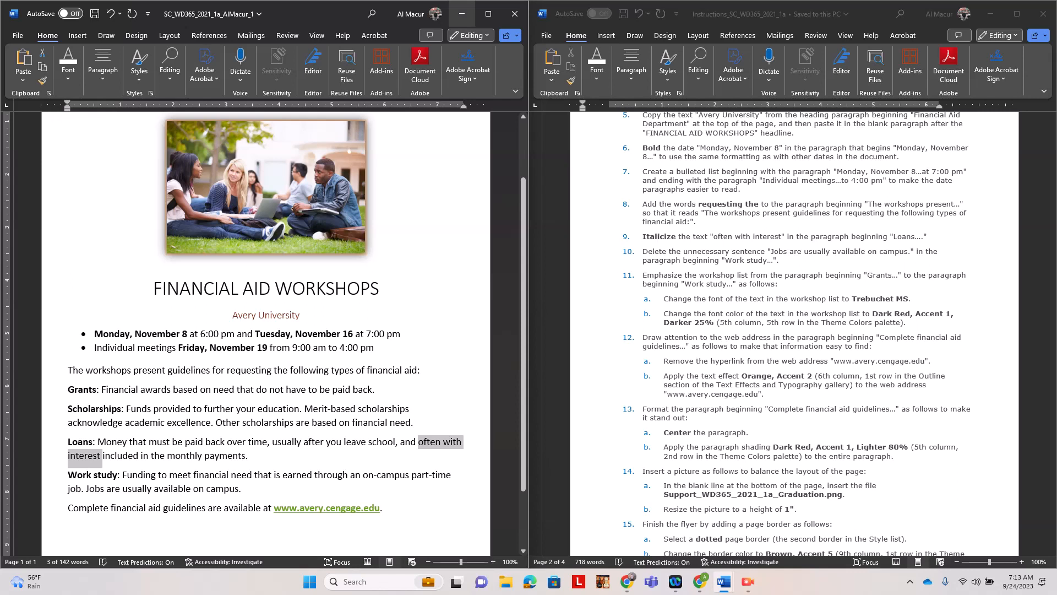
click(487, 14)
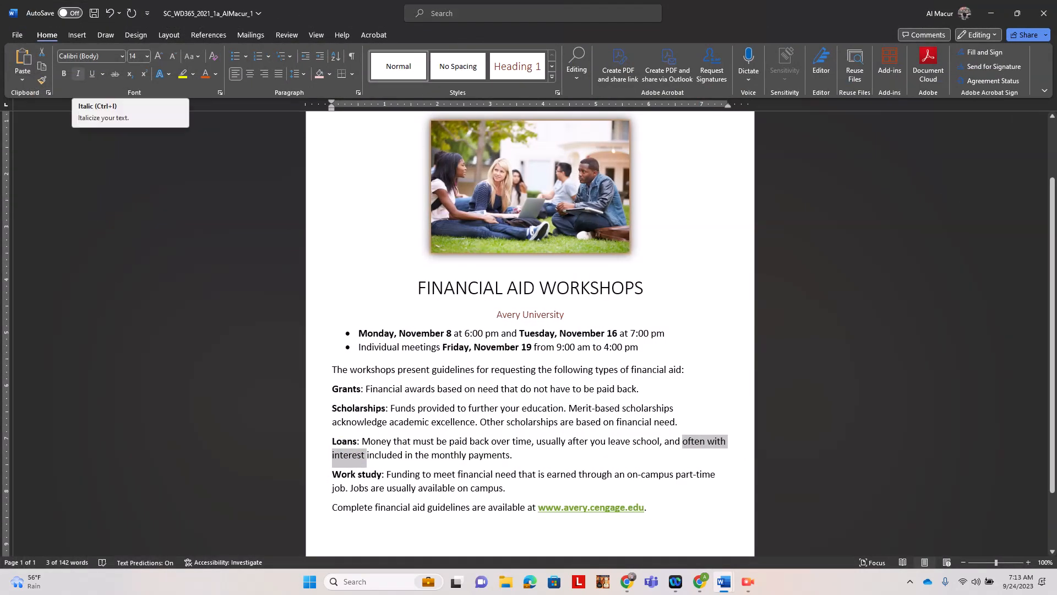
click(78, 73)
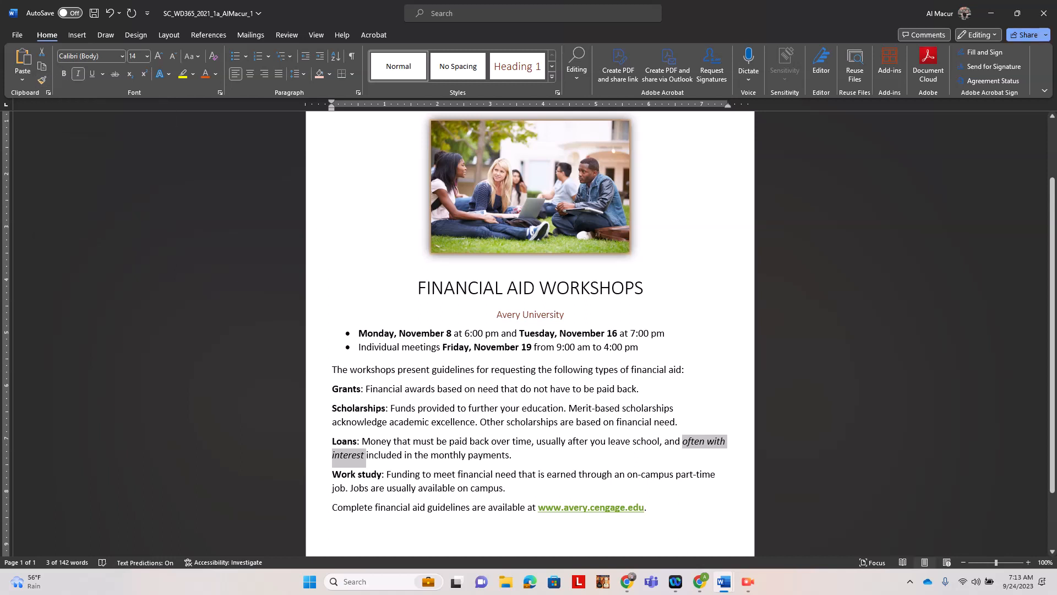
Place the flyer beside the instructions again and delete the sentence "Jobs are usually available on campus." from the "Work study" paragraph.
click(1018, 13)
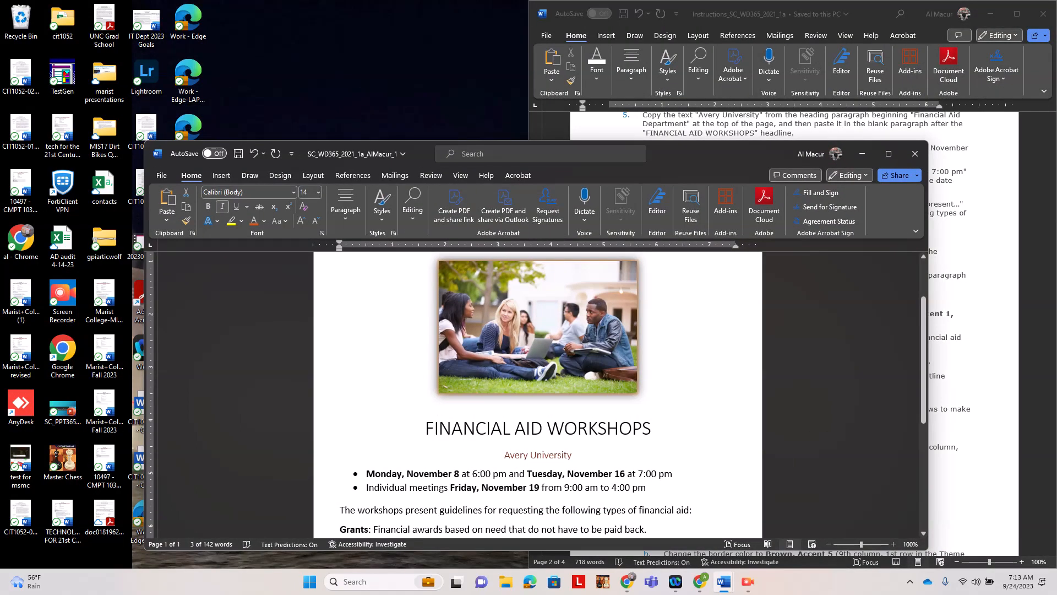
drag(691, 151, 0, 188)
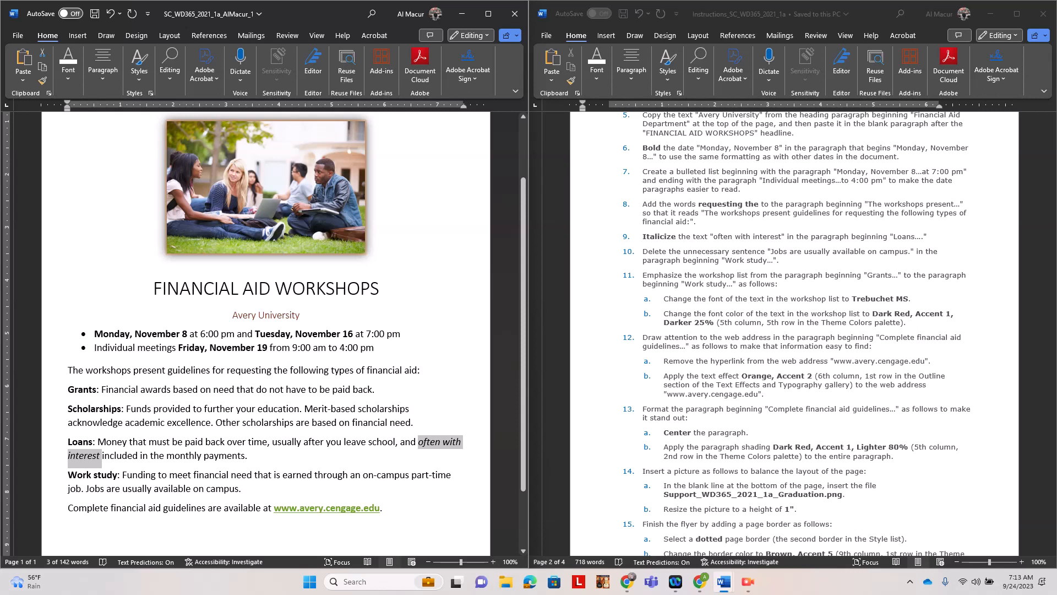
drag(242, 489, 86, 488)
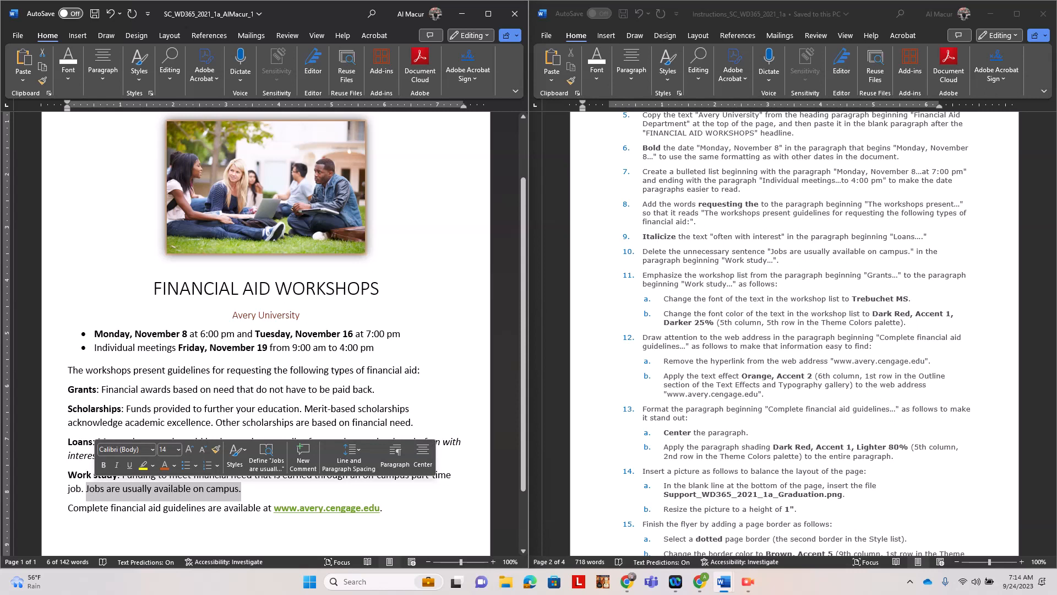
key(Delete)
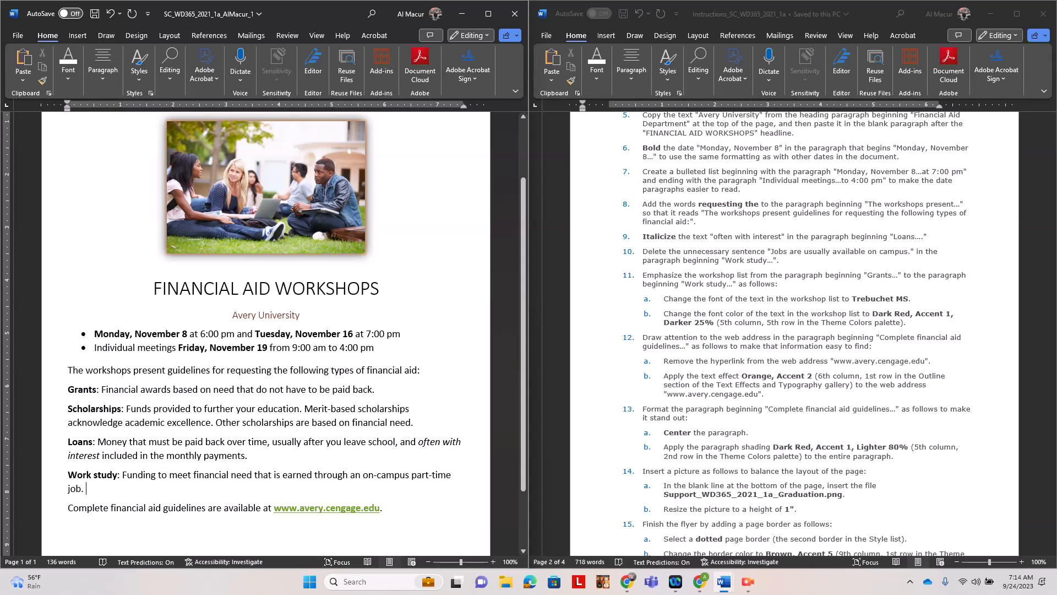
Change the font of the workshop list, from the "Grants" paragraph to the "Work study" paragraph, to Trebuchet MS.
drag(68, 388, 90, 488)
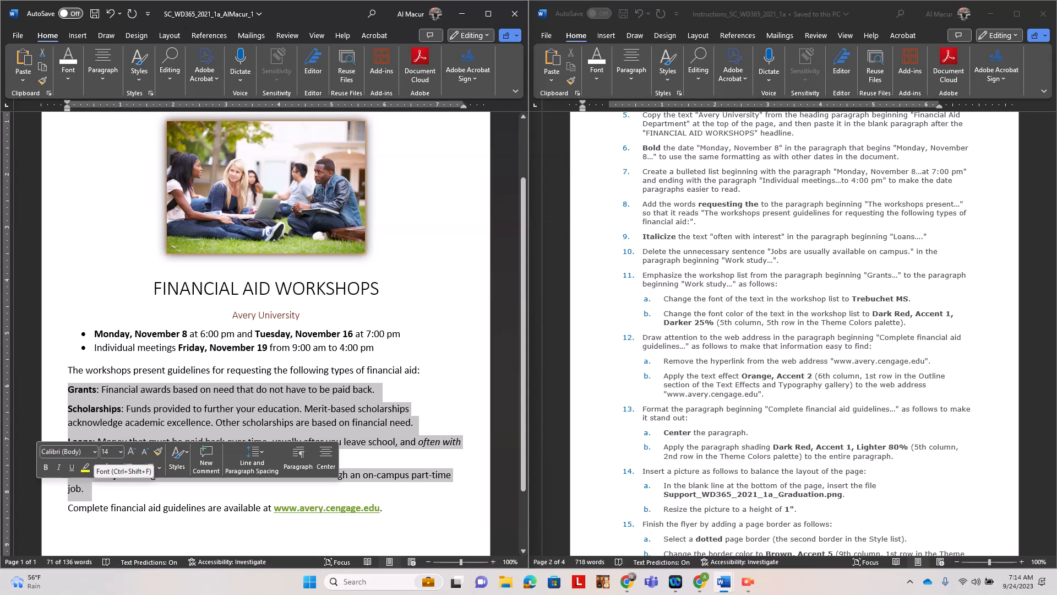
click(95, 452)
scroll(95, 328, down, 12)
scroll(105, 344, down, 15)
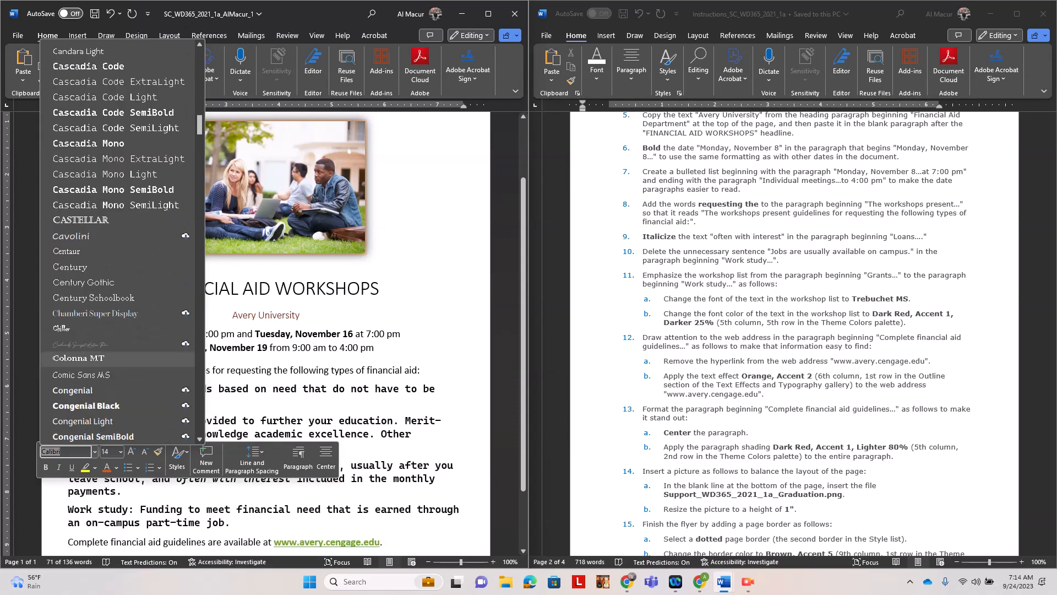
scroll(115, 242, down, 20)
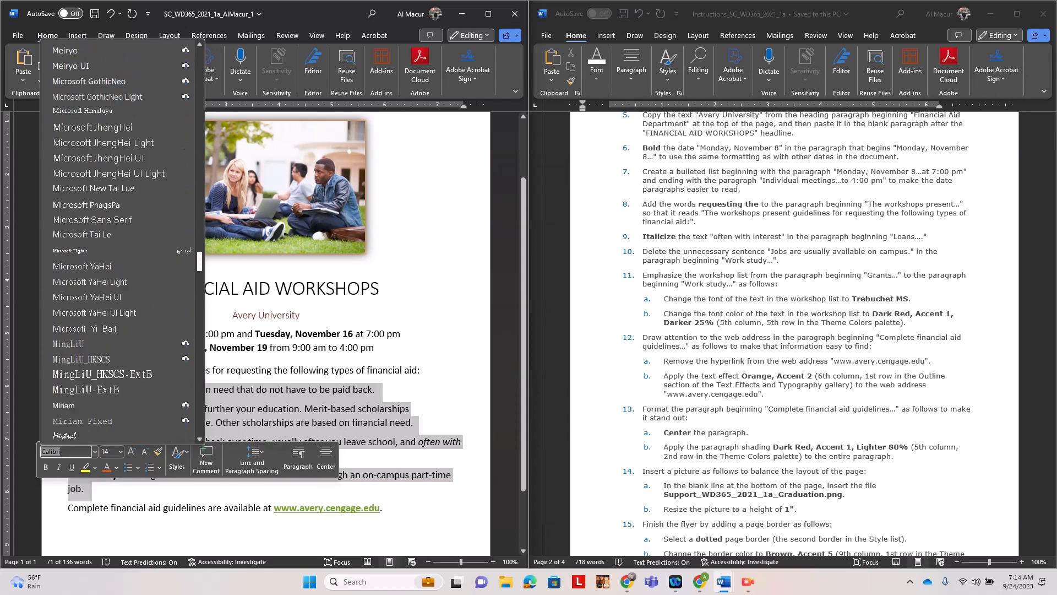
scroll(121, 242, up, 2)
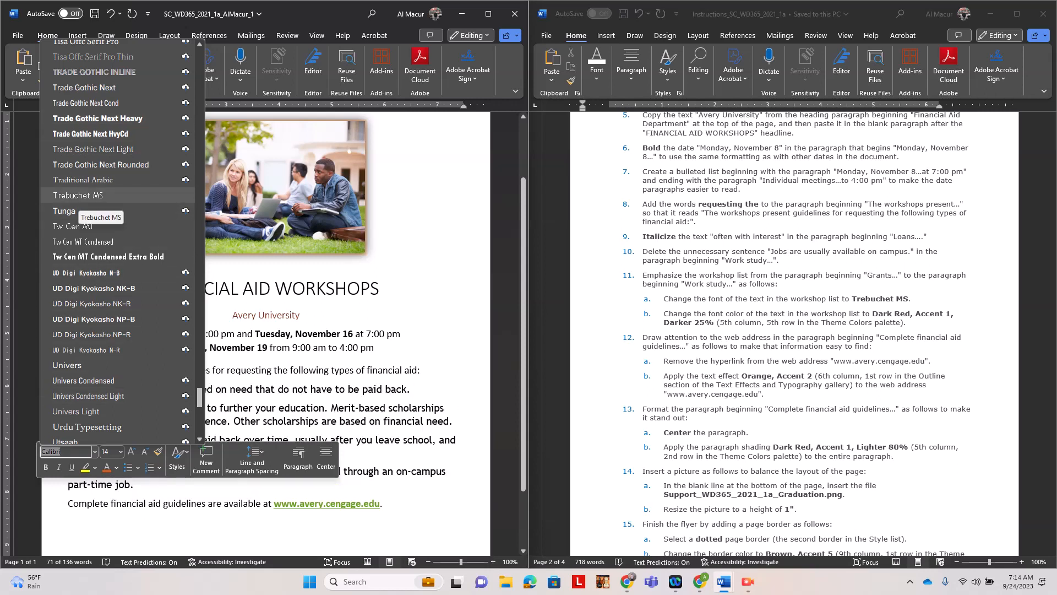
click(83, 196)
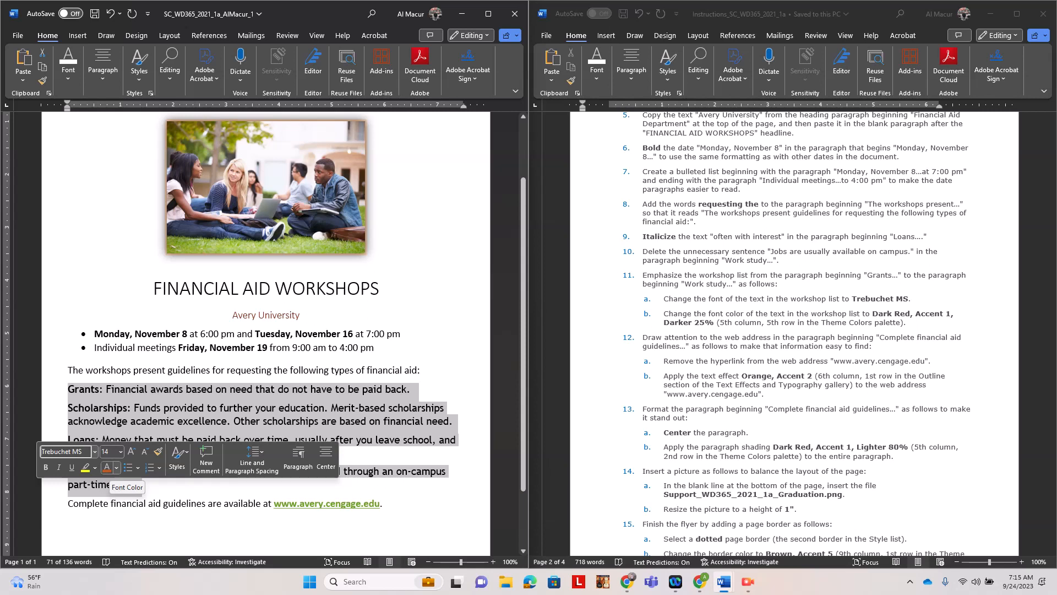
Set the font color of the workshop list, from "Grants" to "Work study", to Dark Red, Accent 1, Darker 25%.
click(116, 467)
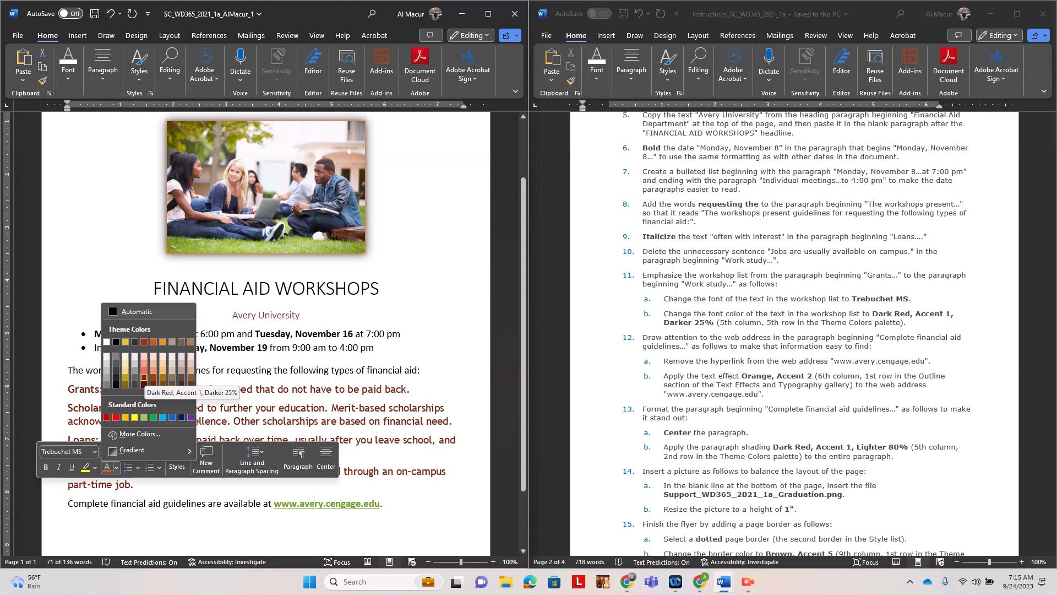
click(144, 378)
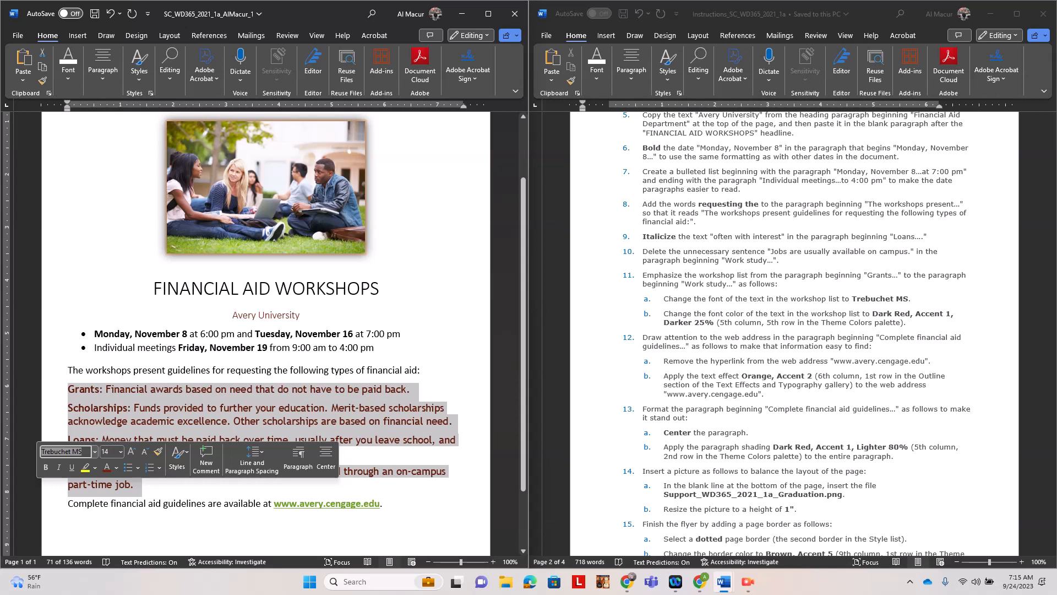
click(793, 346)
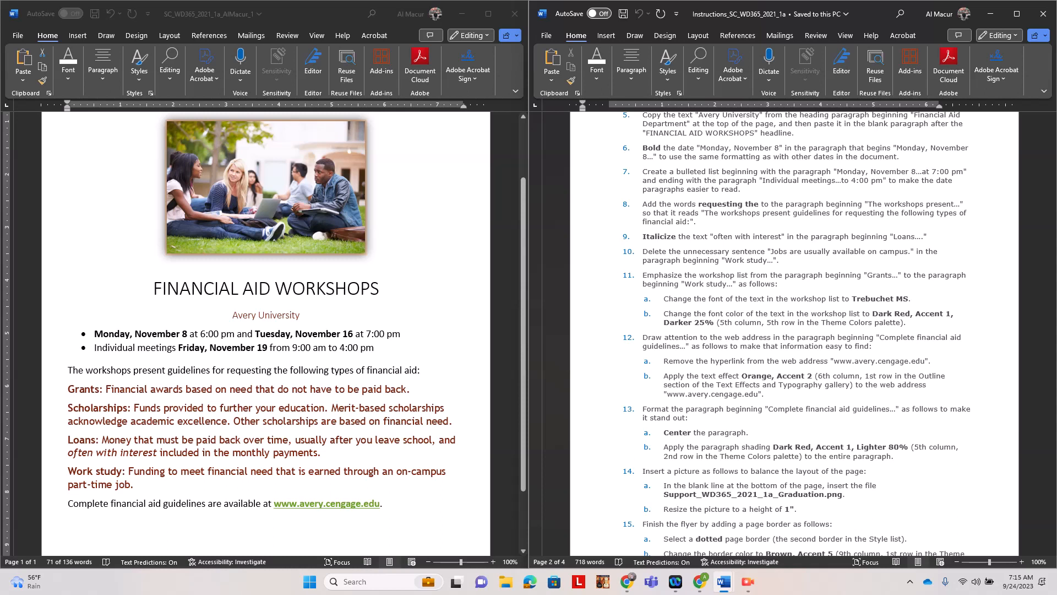
click(327, 503)
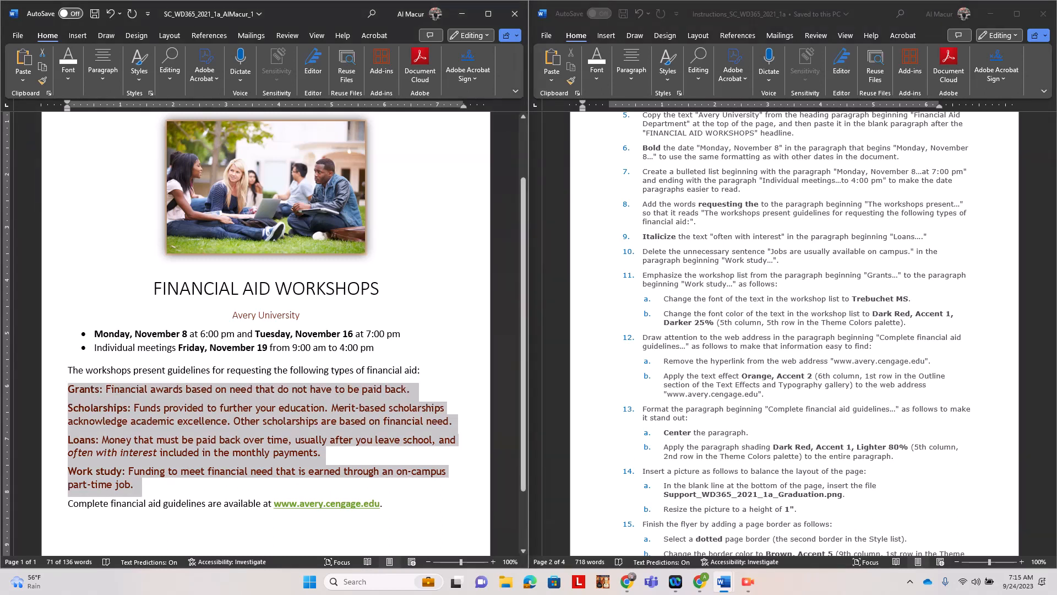
drag(263, 503, 380, 503)
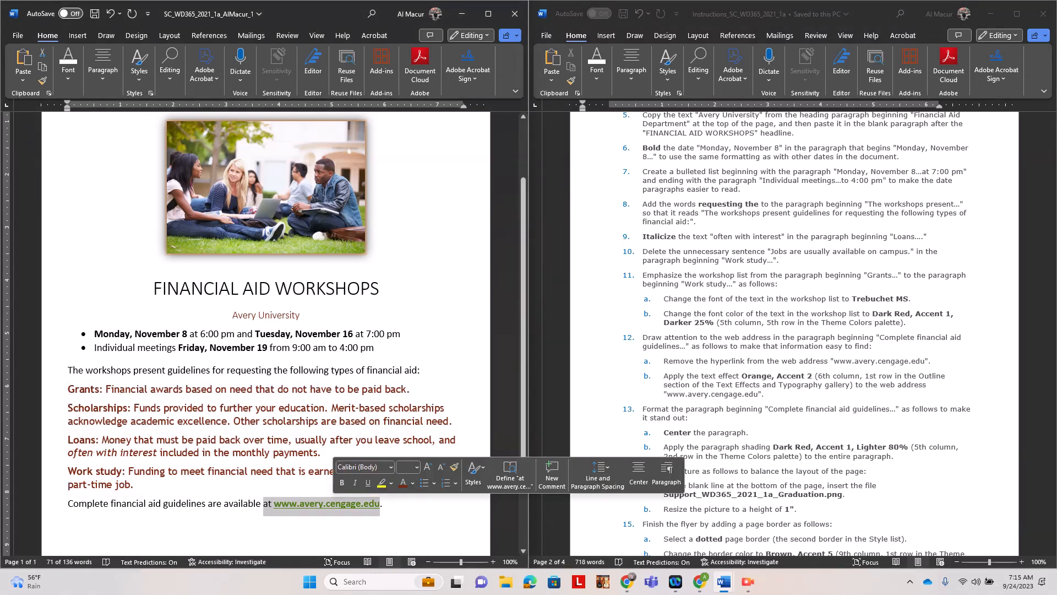
click(265, 521)
drag(275, 503, 380, 504)
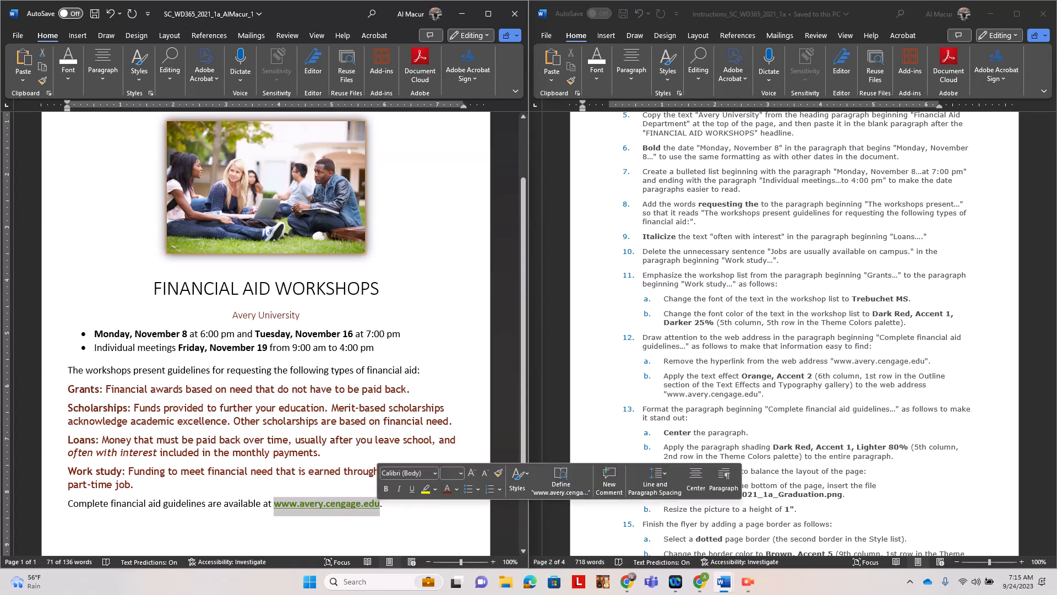
right_click(356, 504)
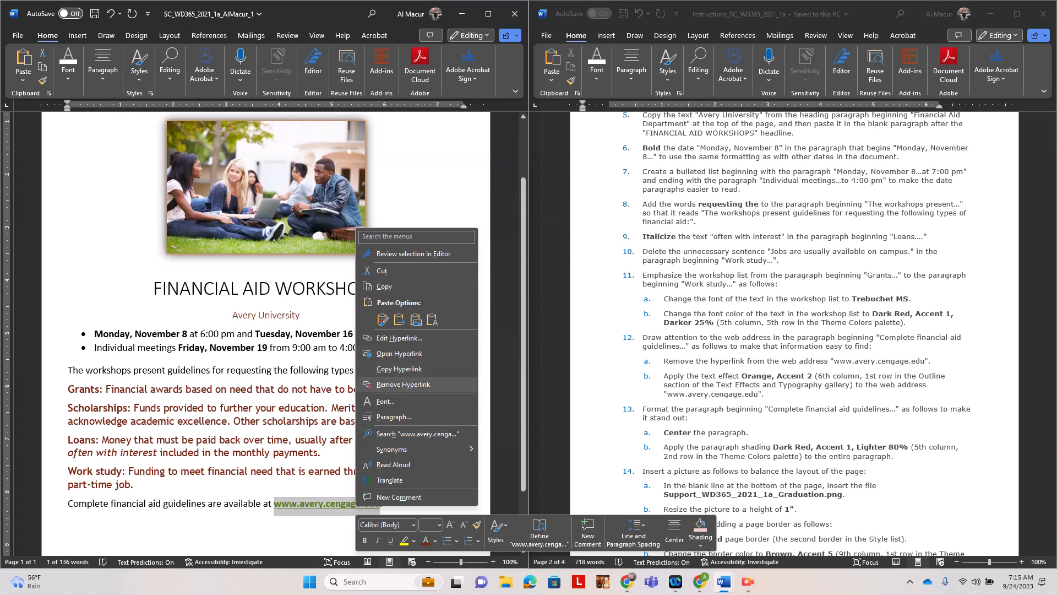
click(403, 383)
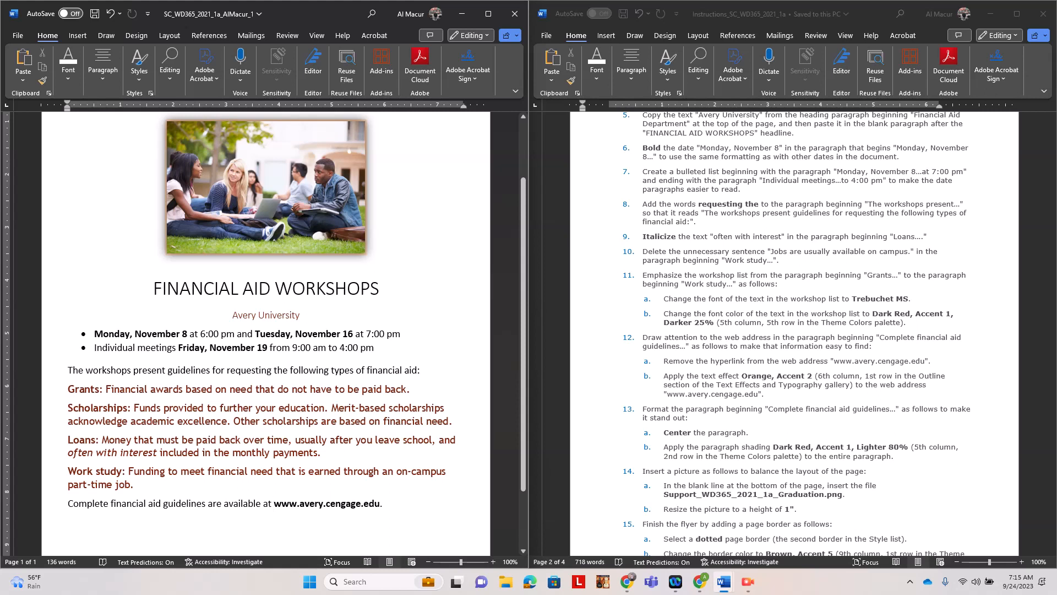
drag(273, 504, 380, 504)
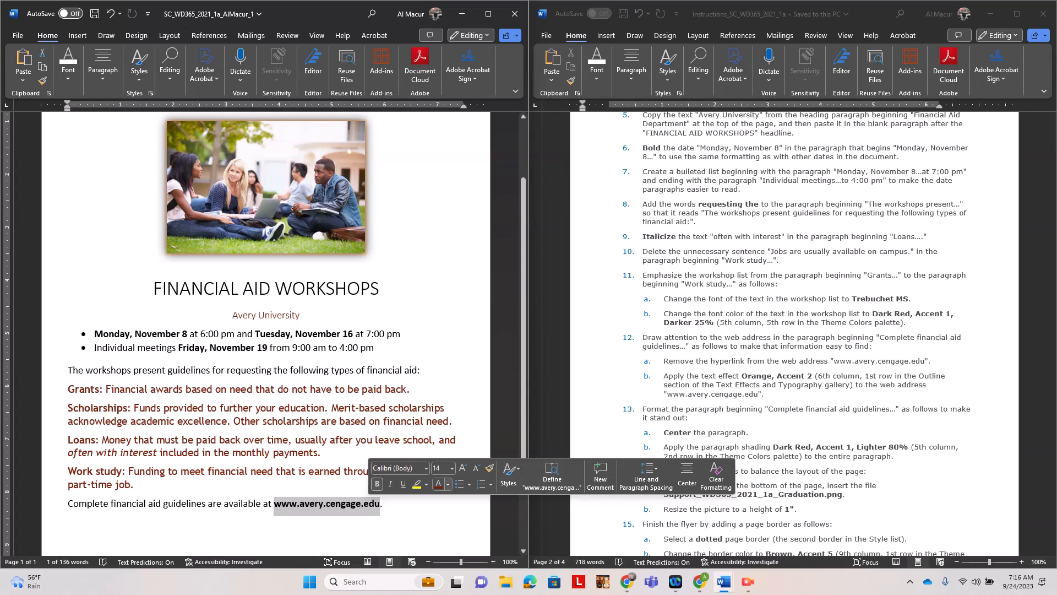
click(448, 484)
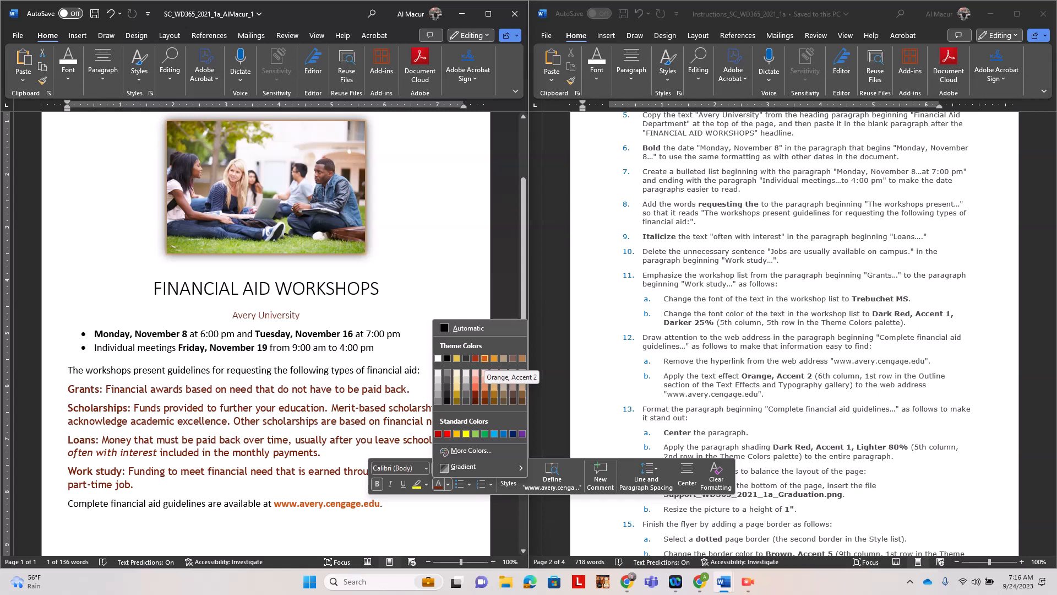
click(484, 358)
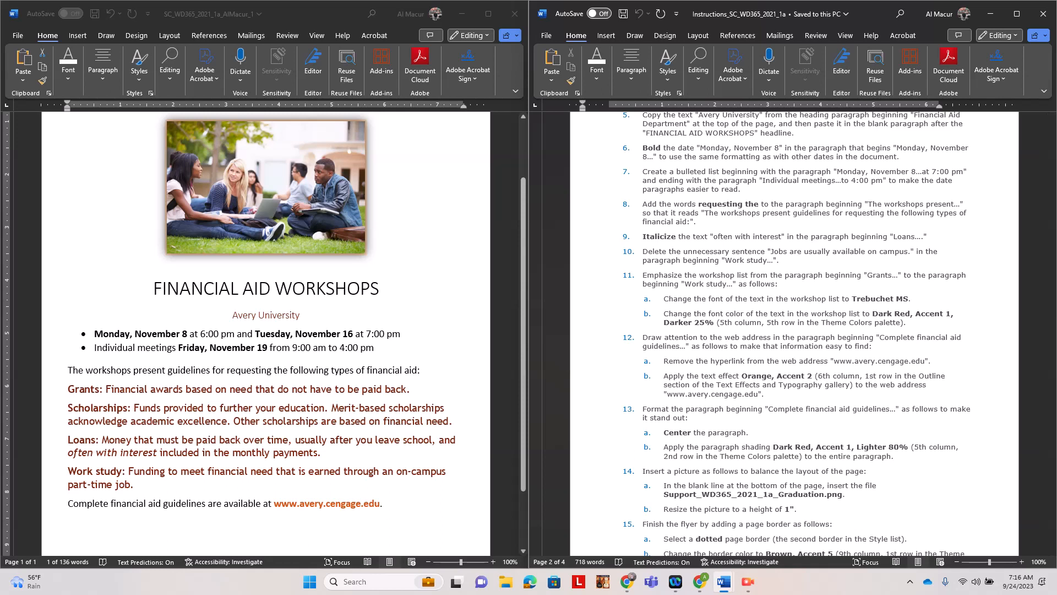
Center the paragraph beginning "Complete financial aid guidelines".
click(327, 503)
click(49, 504)
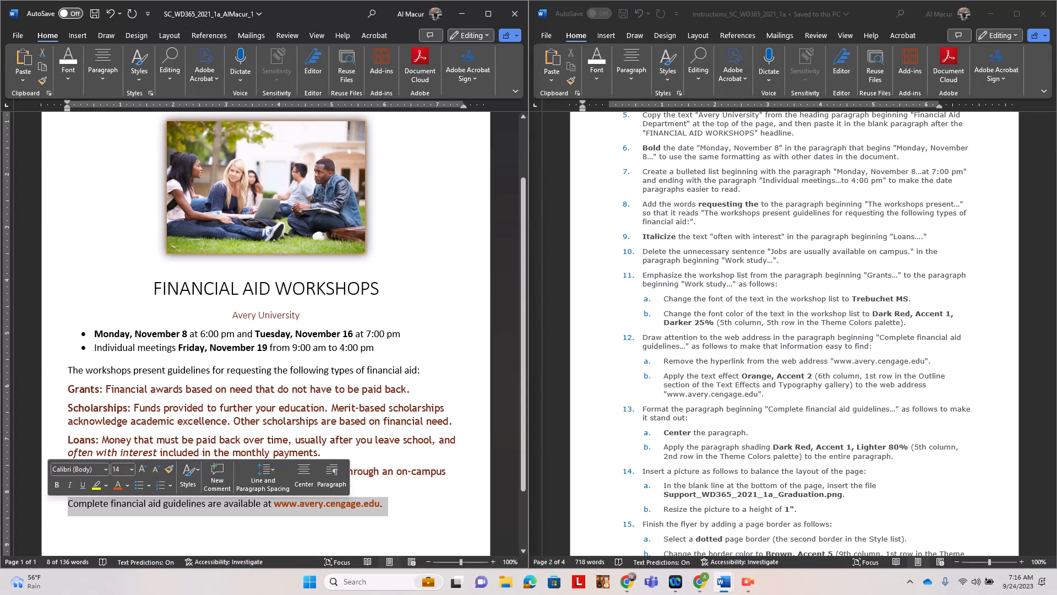
click(304, 476)
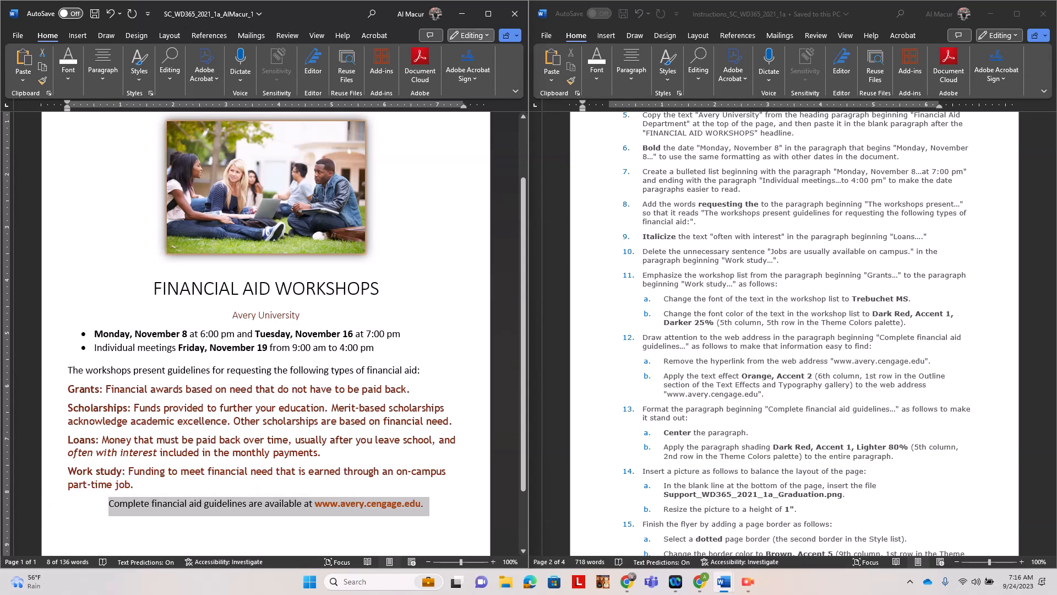
Apply the paragraph shading Dark Red, Accent 1, Lighter 60% to the entire paragraph beginning "Complete financial aid guidelines".
click(488, 14)
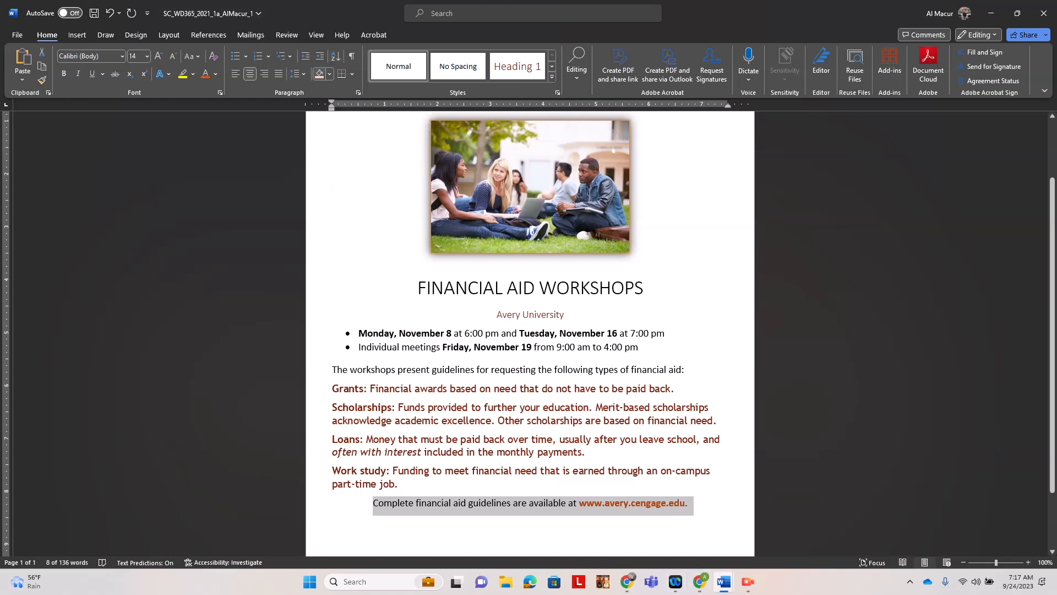
mouse_move(747, 582)
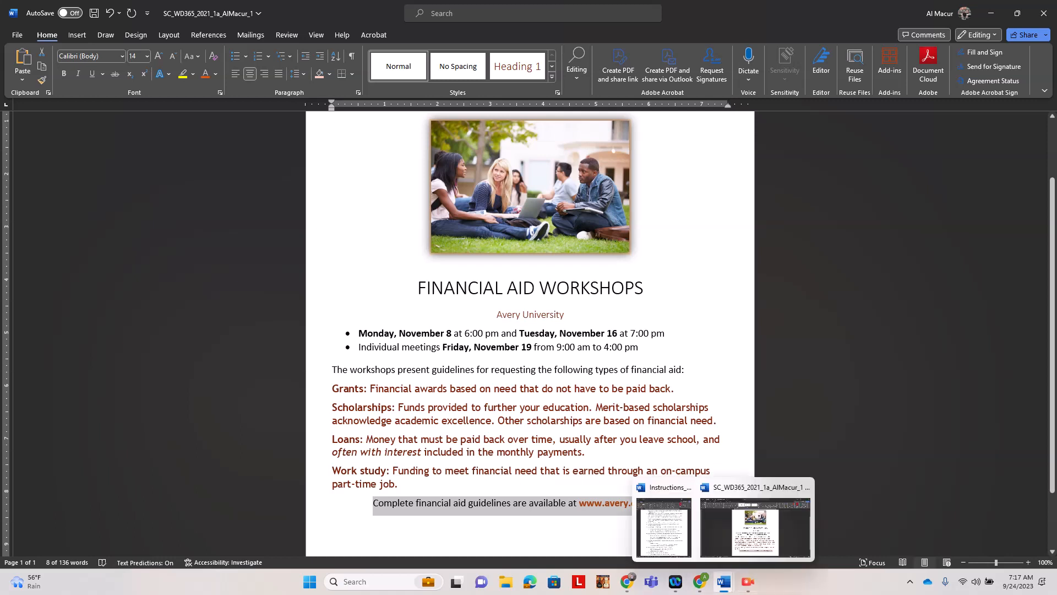
mouse_move(664, 526)
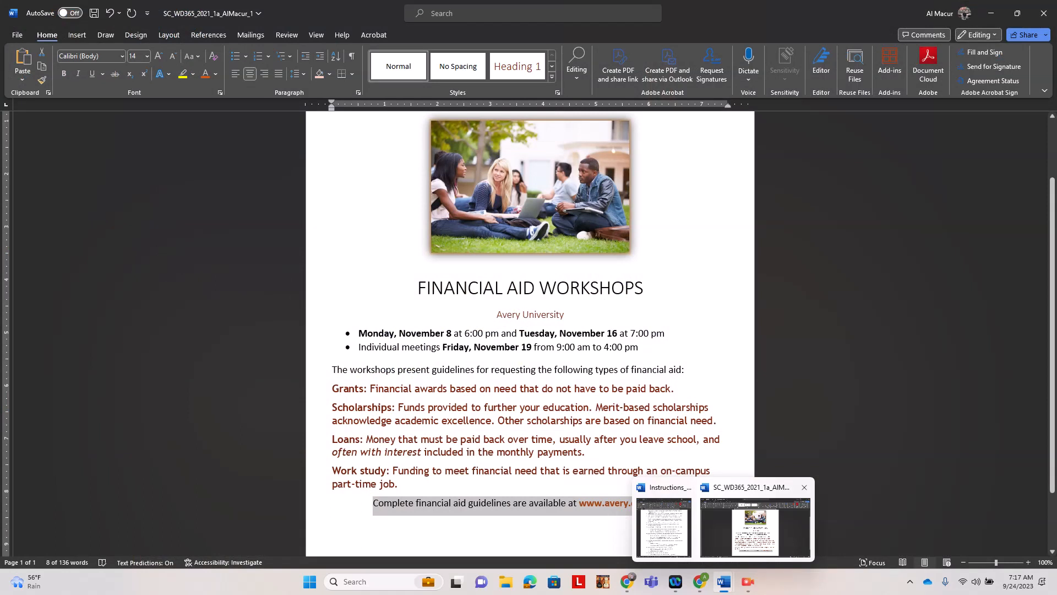
click(755, 526)
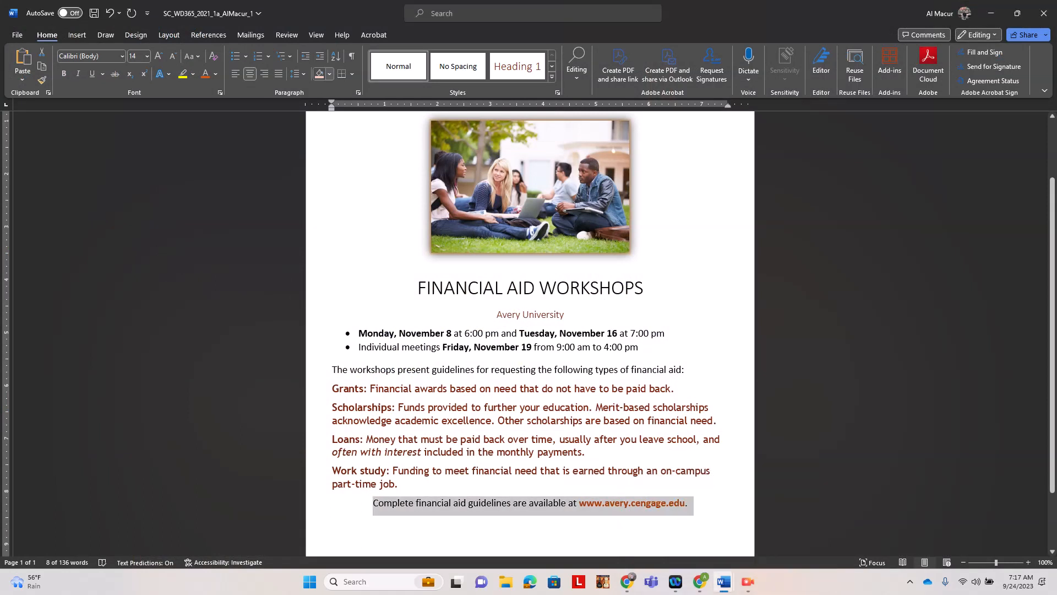
click(329, 74)
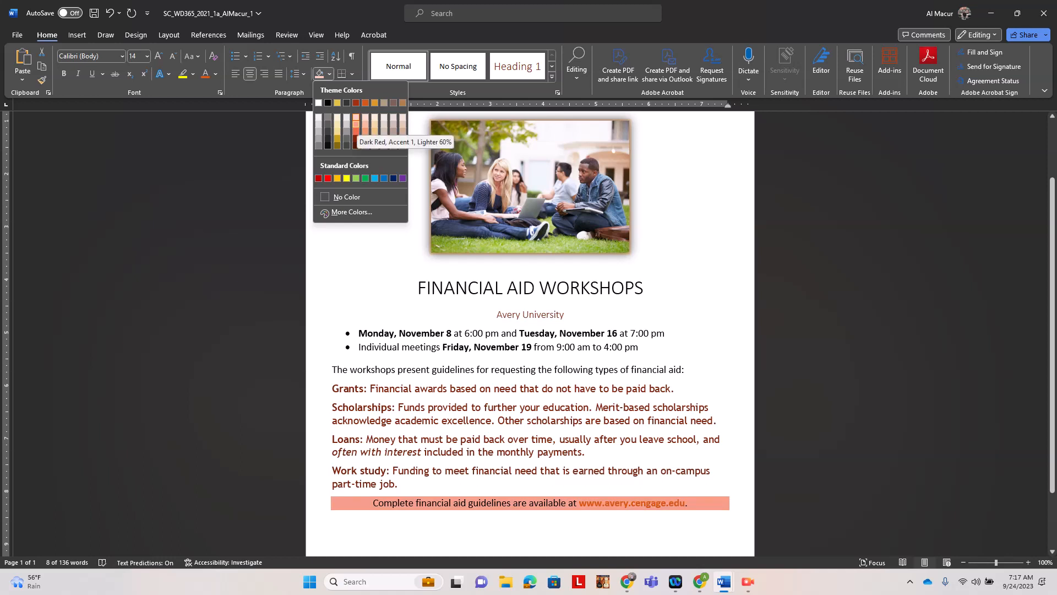
click(356, 123)
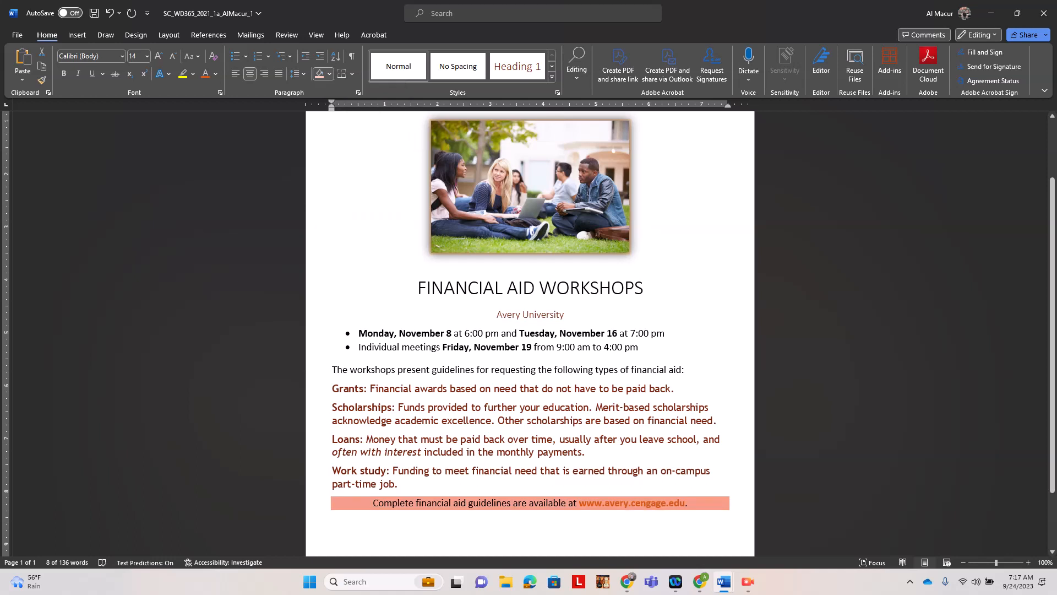
click(530, 522)
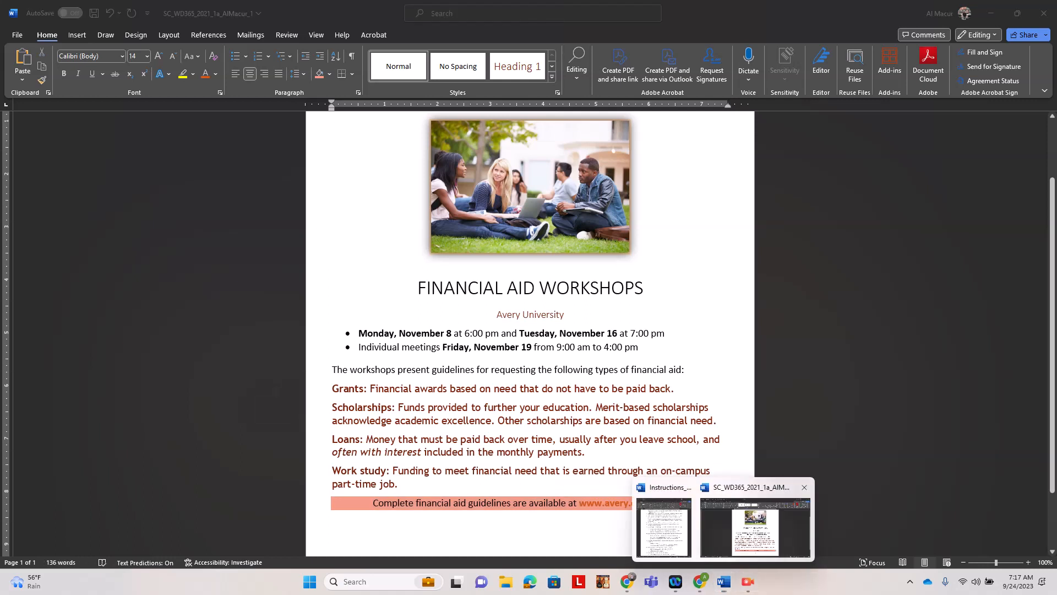
click(700, 581)
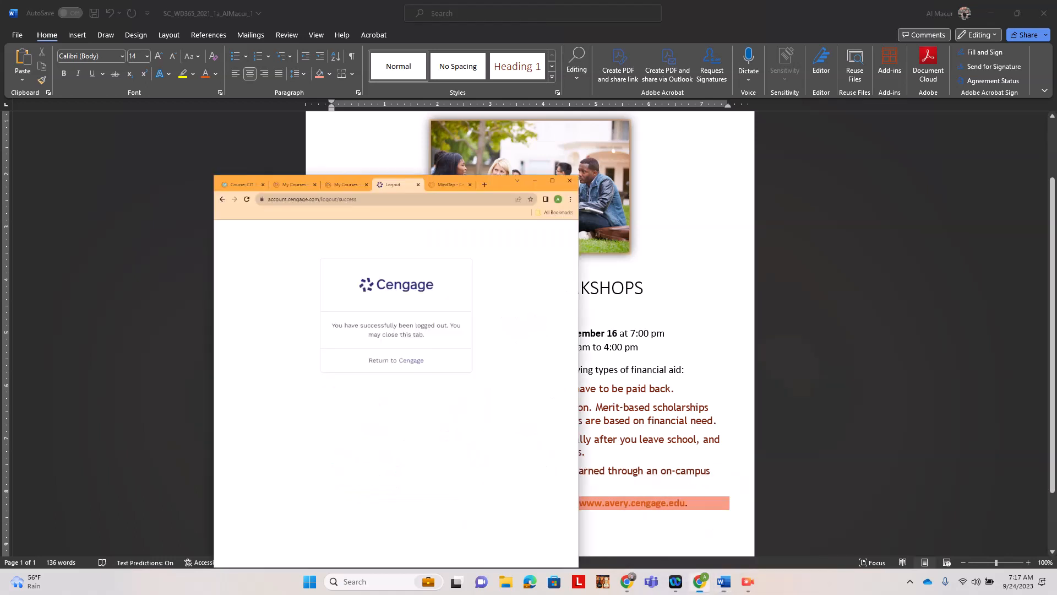
click(464, 9)
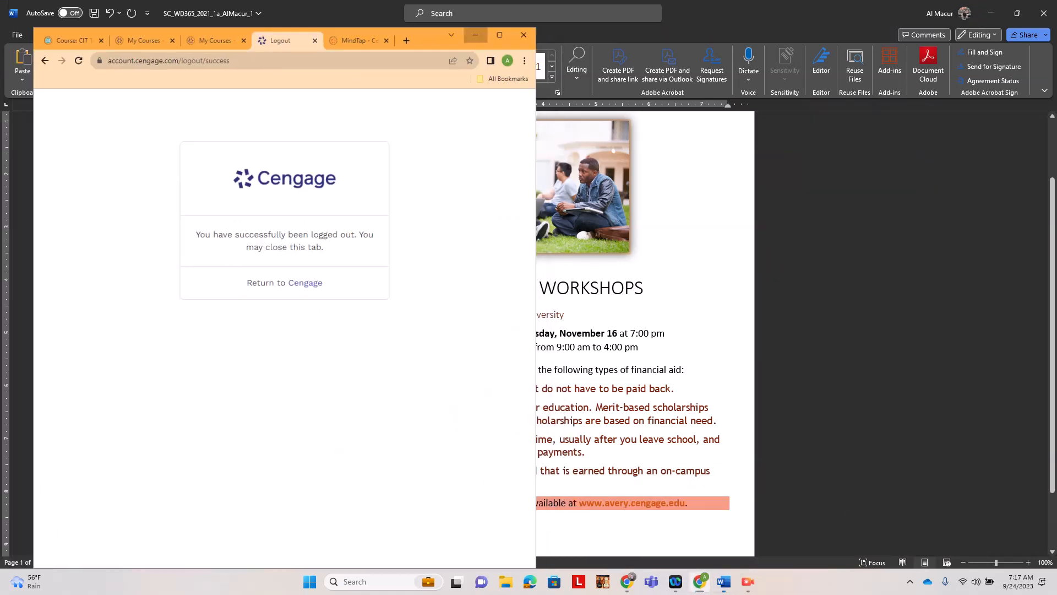
mouse_move(724, 582)
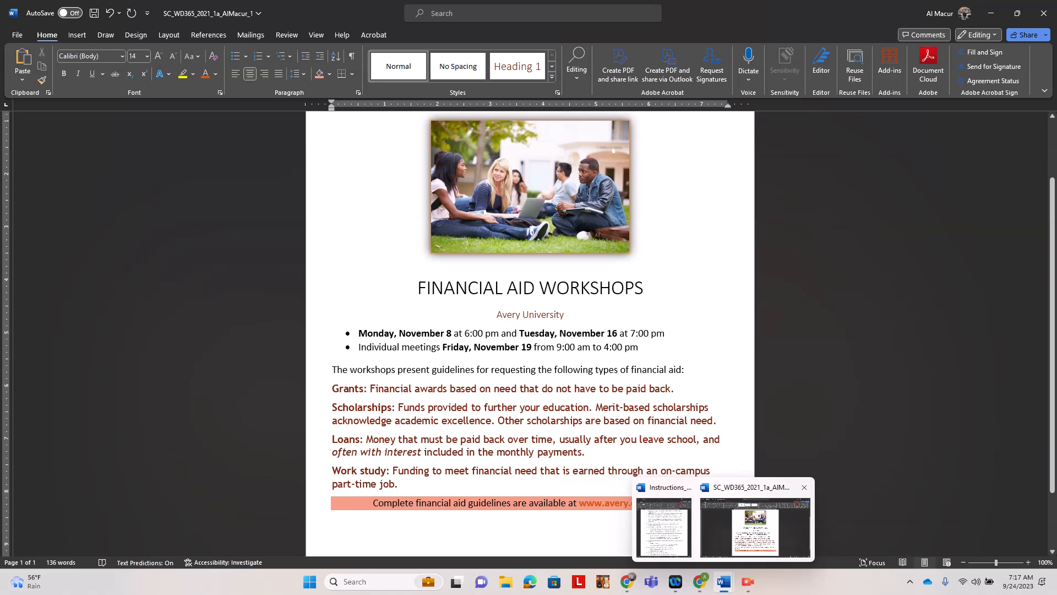
Arrange the flyer window side by side with the instructions document and bring instructions 14 and 15 into view.
click(1018, 13)
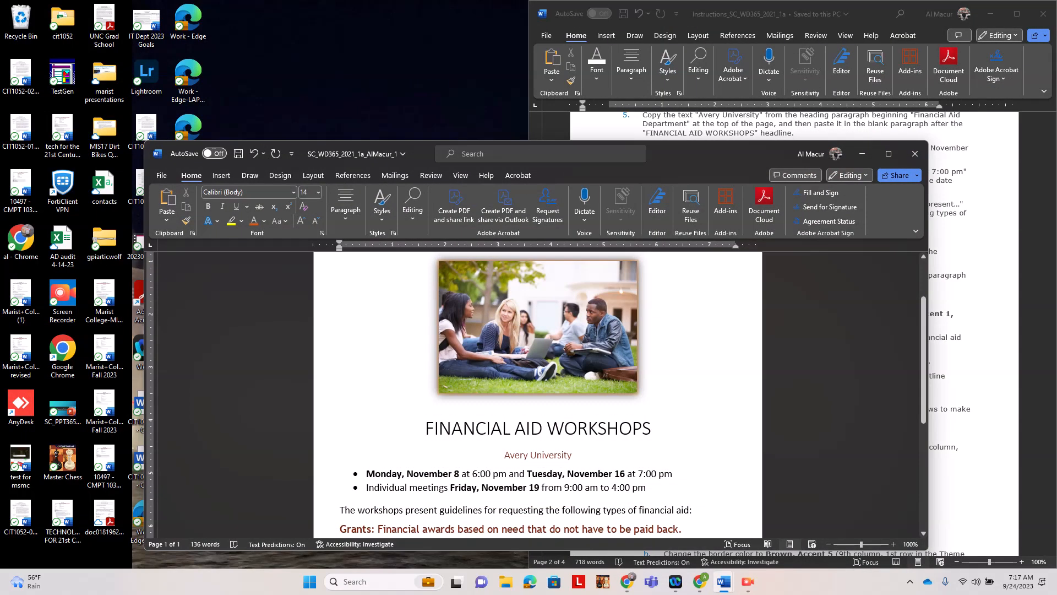
drag(677, 154, 3, 185)
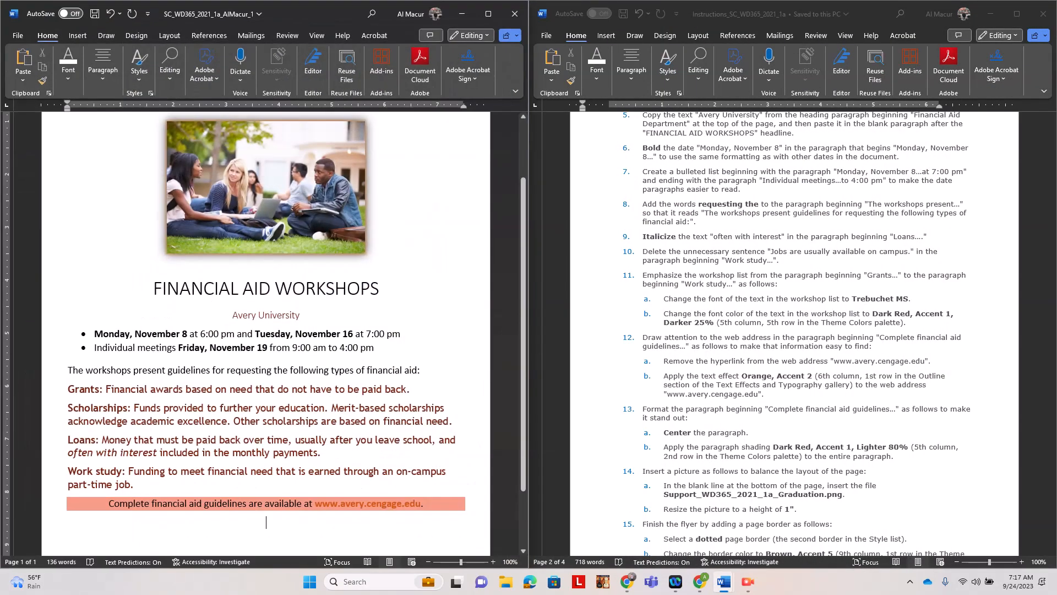
scroll(820, 334, down, 3)
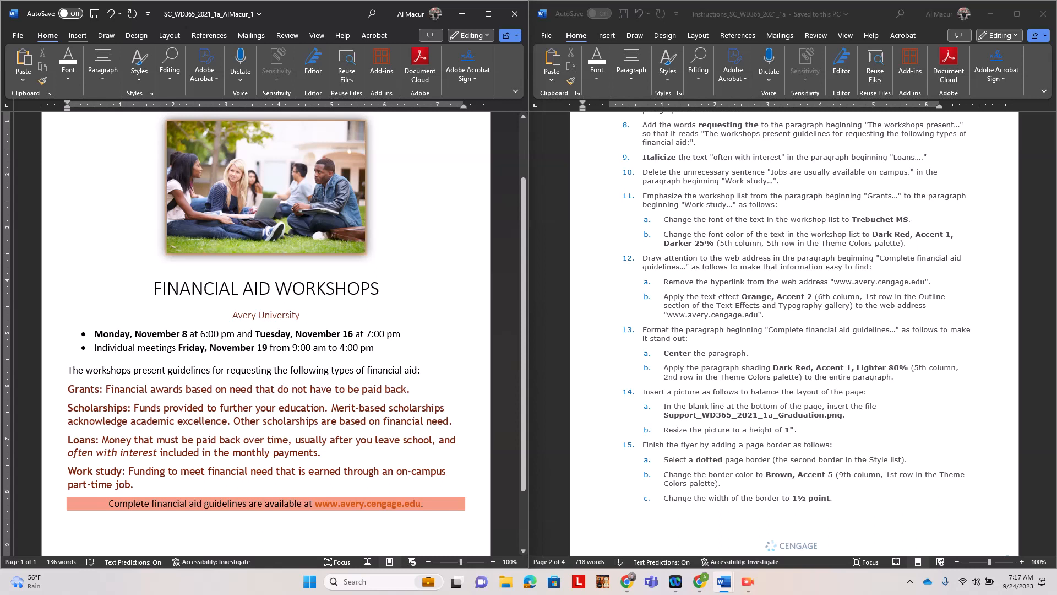
Insert the picture Support_WD365_2021_1a_Graduation from this device in the blank line below the shaded paragraph.
click(78, 36)
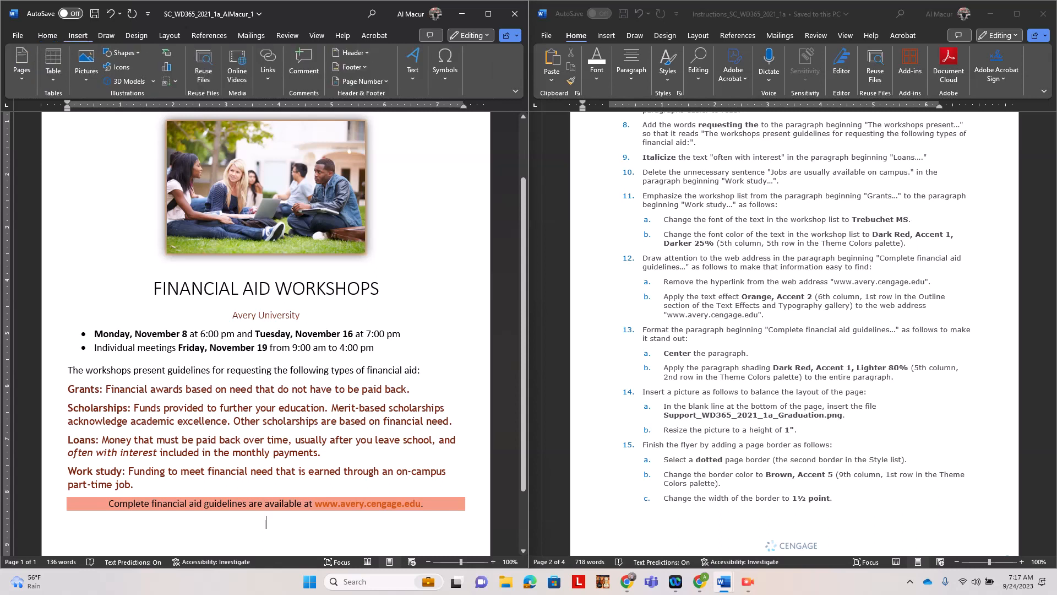
click(87, 67)
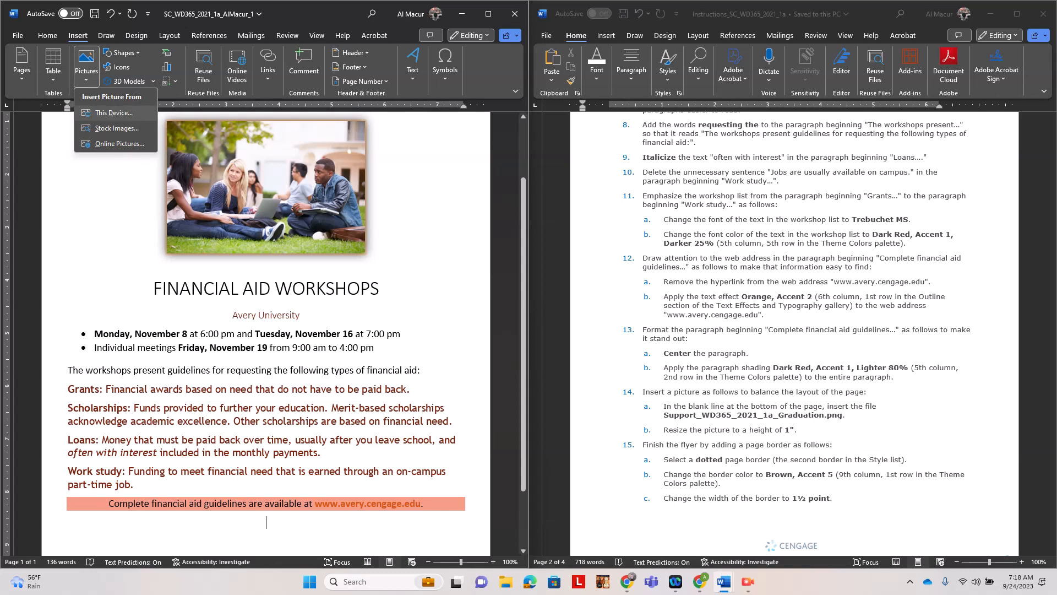
click(114, 112)
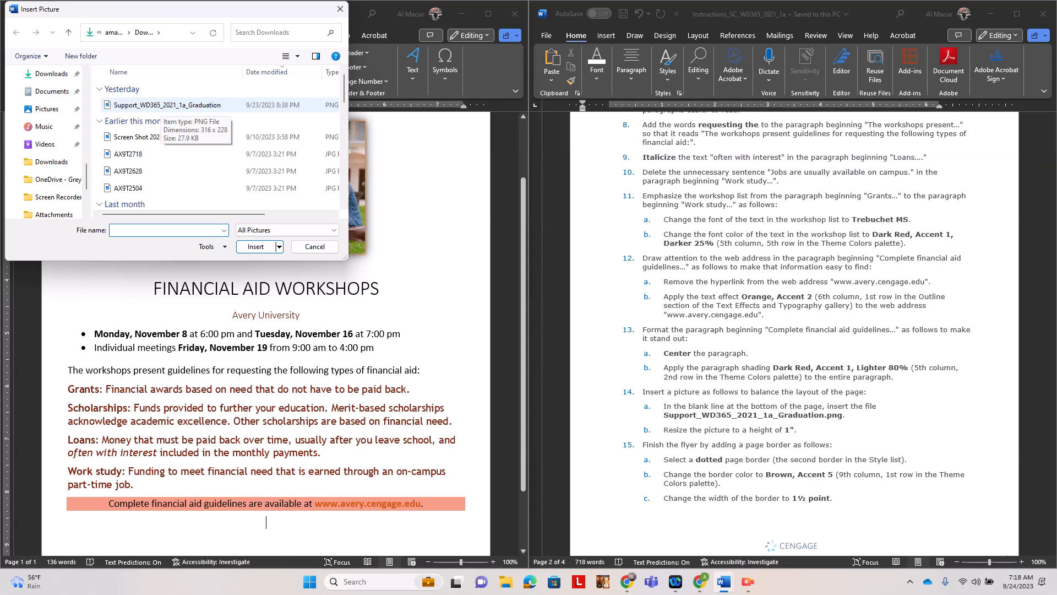
click(165, 104)
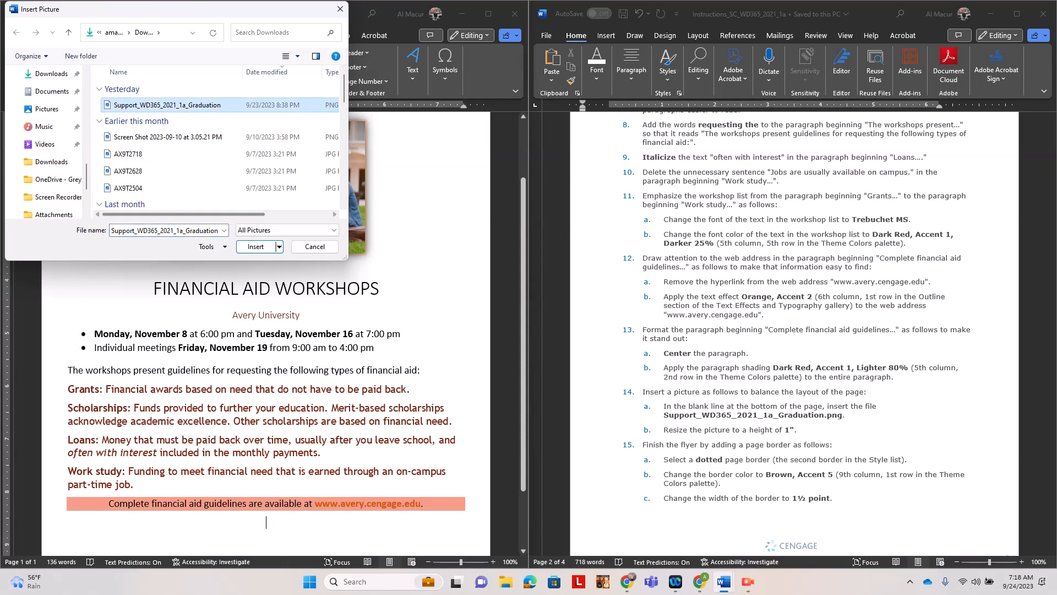
click(255, 247)
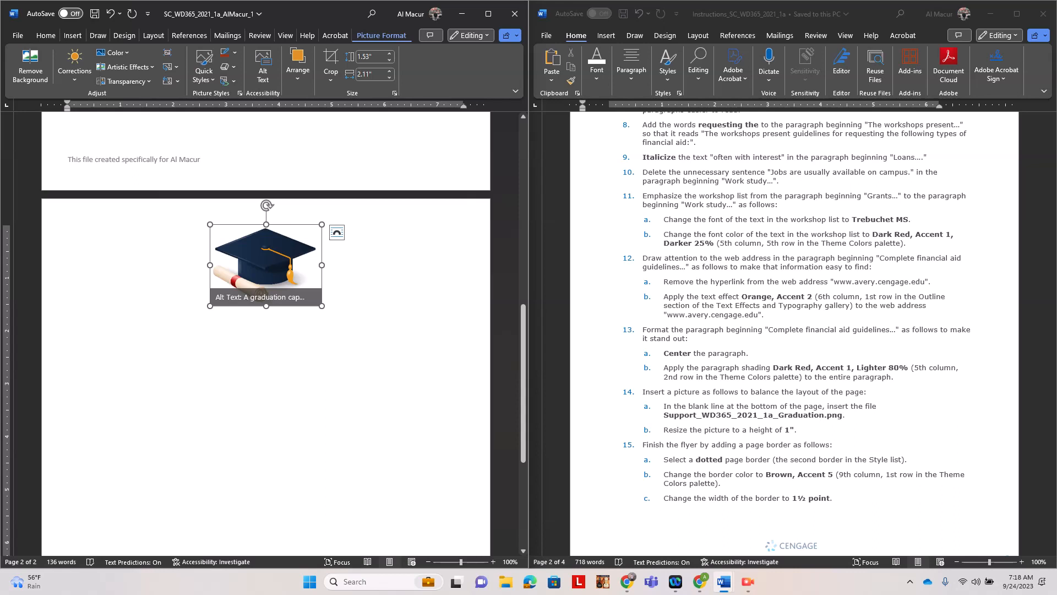
Resize the graduation cap picture to a height of 1".
click(371, 56)
text(1)
key(Return)
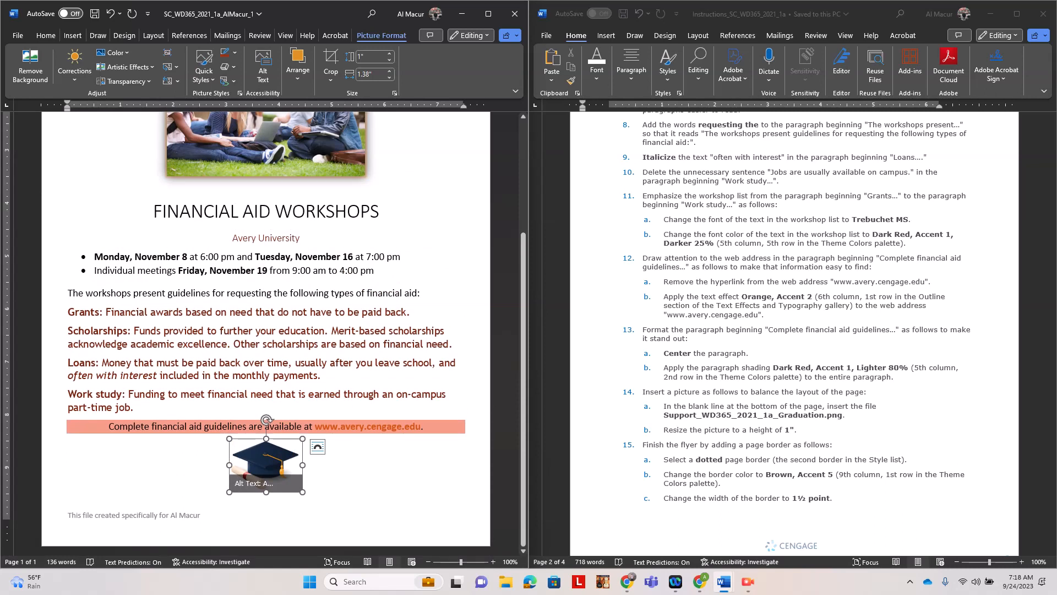
Maximize the flyer and choose the dotted style, second in the list, for a page border around the whole document.
scroll(794, 332, down, 3)
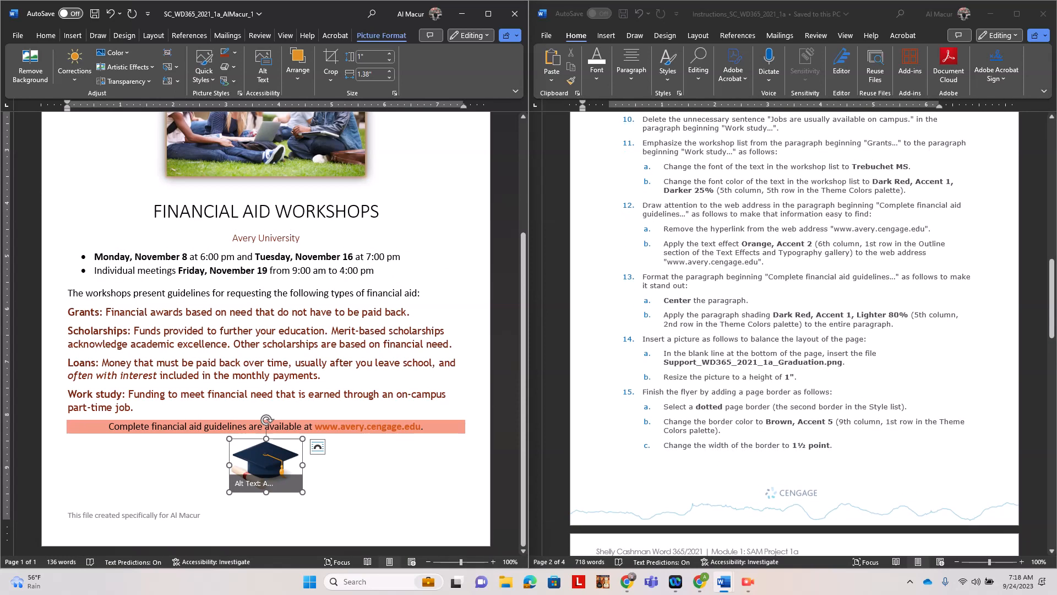
scroll(794, 333, down, 2)
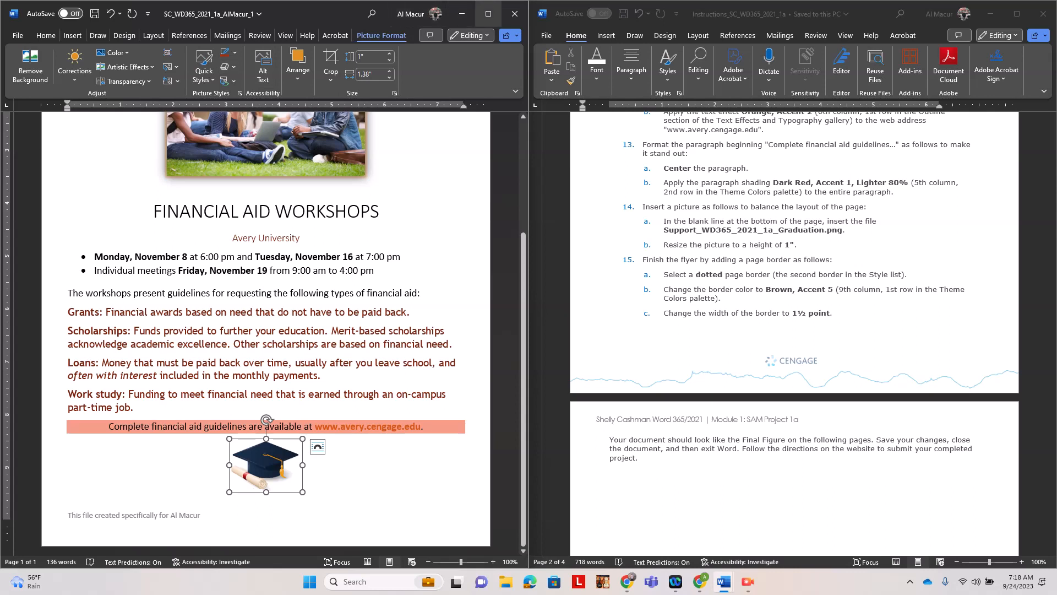
click(488, 13)
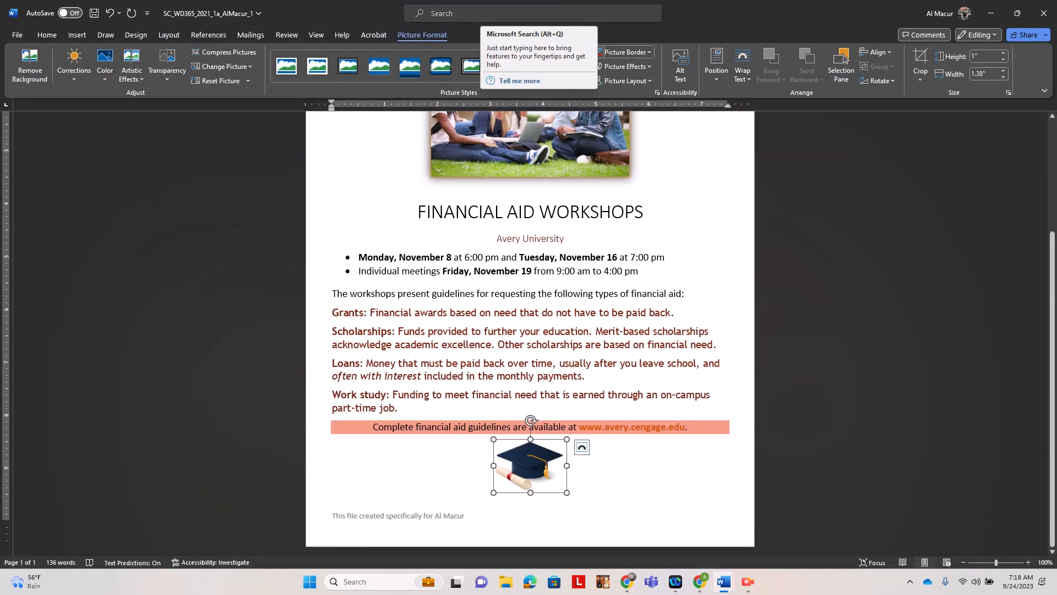
click(136, 35)
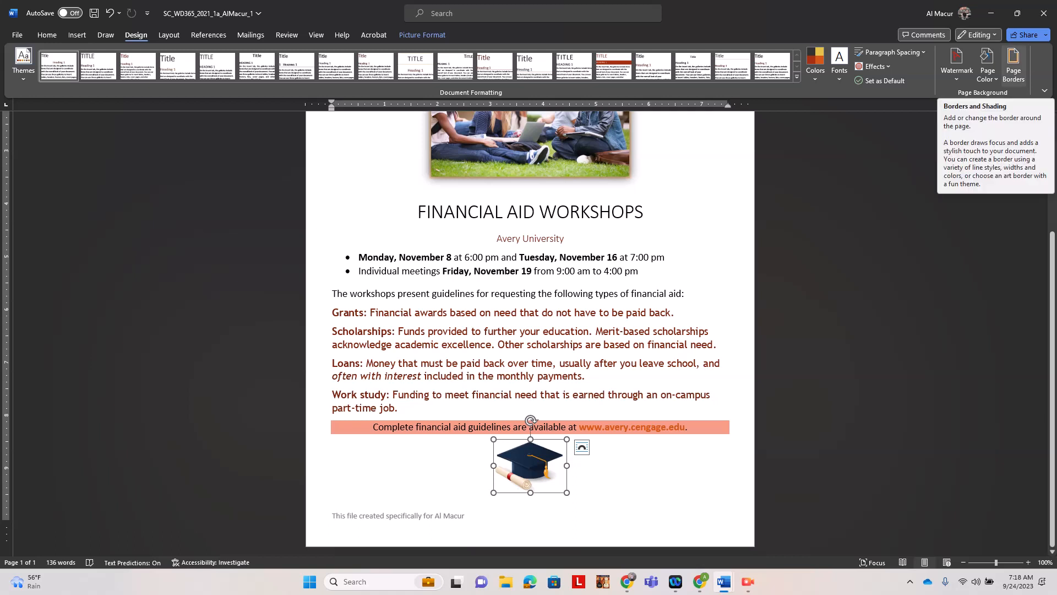
click(1014, 65)
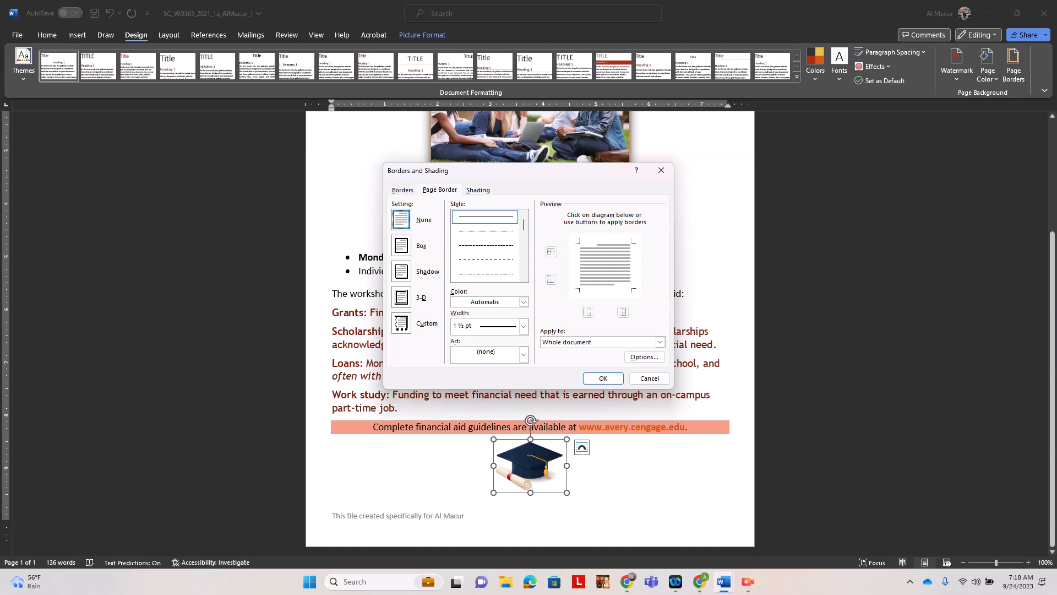
click(485, 231)
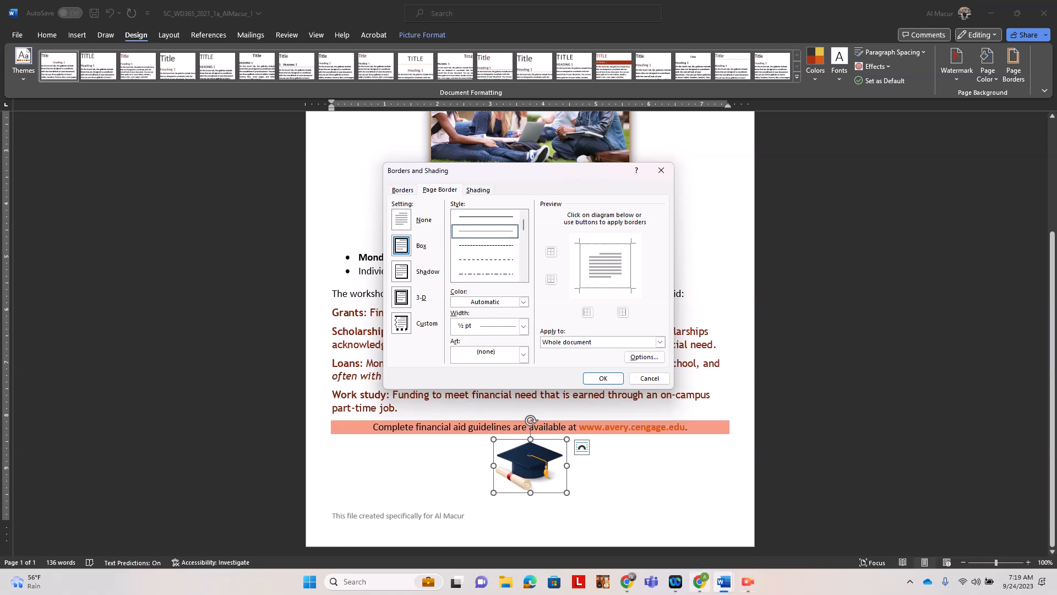
Check the border instructions and set the page border color to Brown, Accent 5.
mouse_move(724, 581)
click(664, 525)
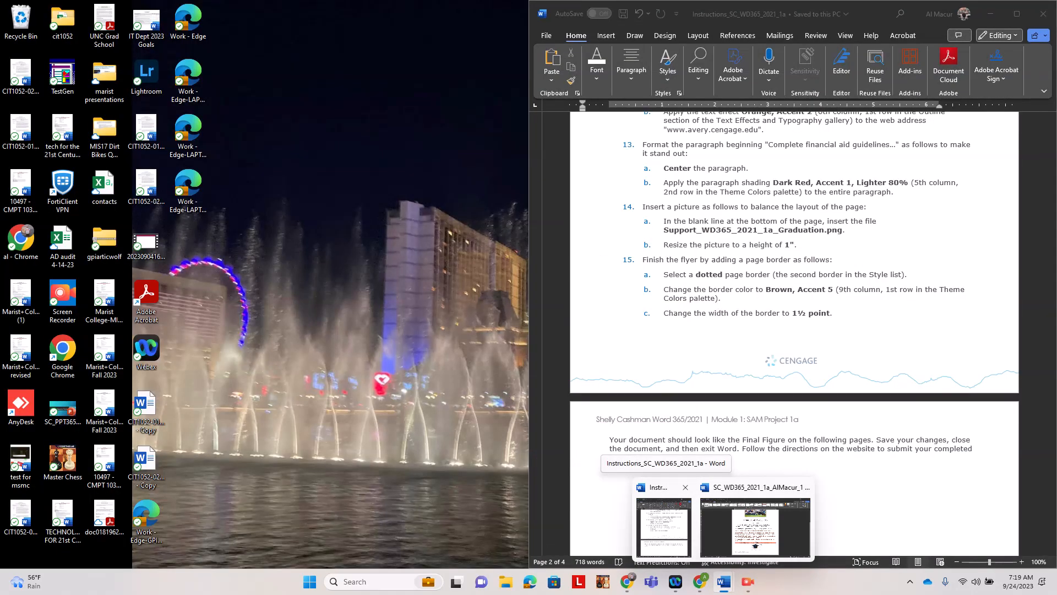
click(755, 526)
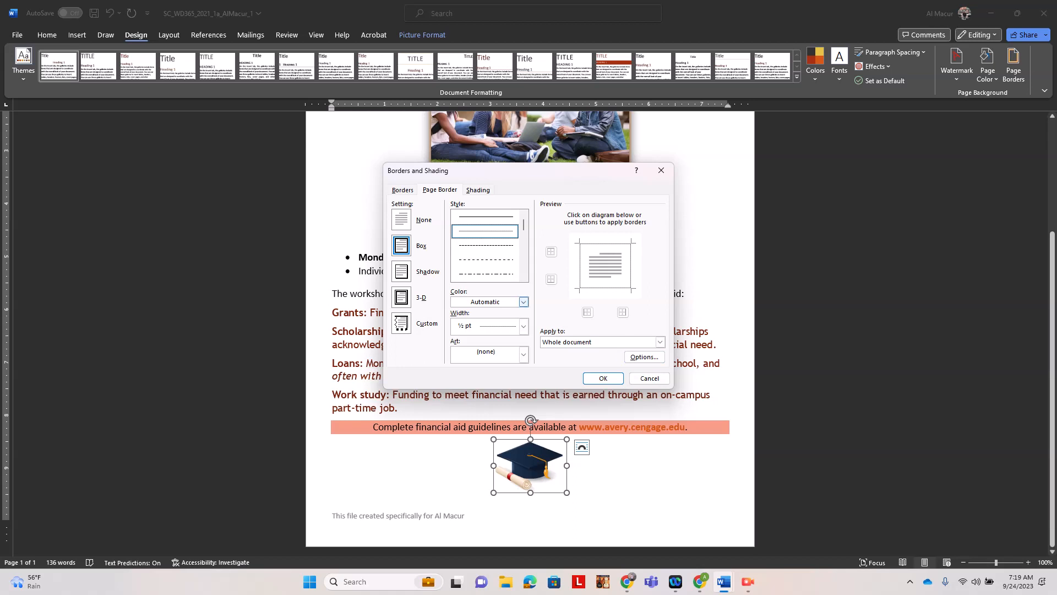
click(523, 302)
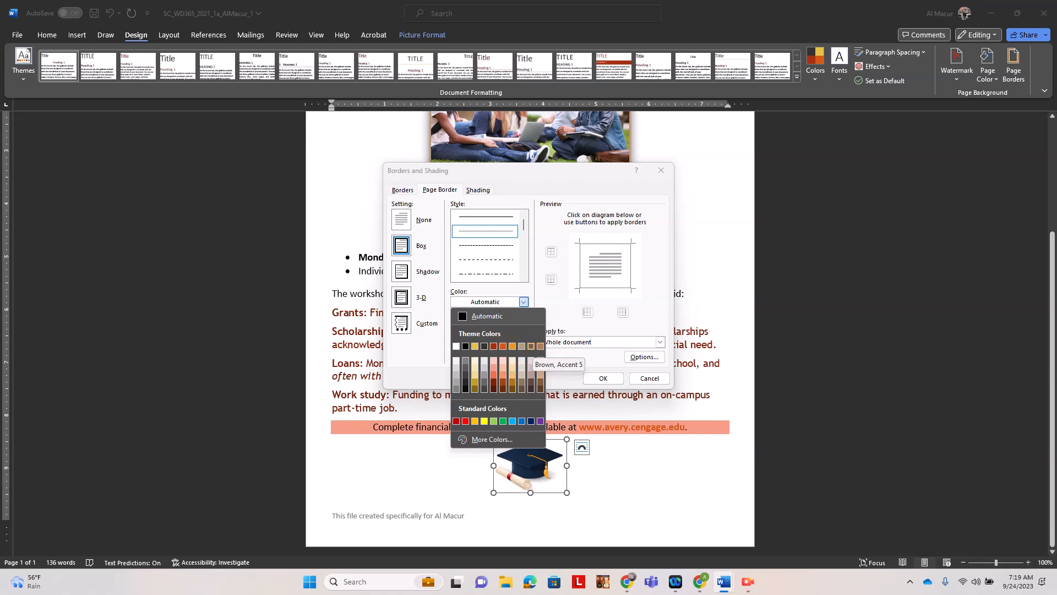
click(531, 346)
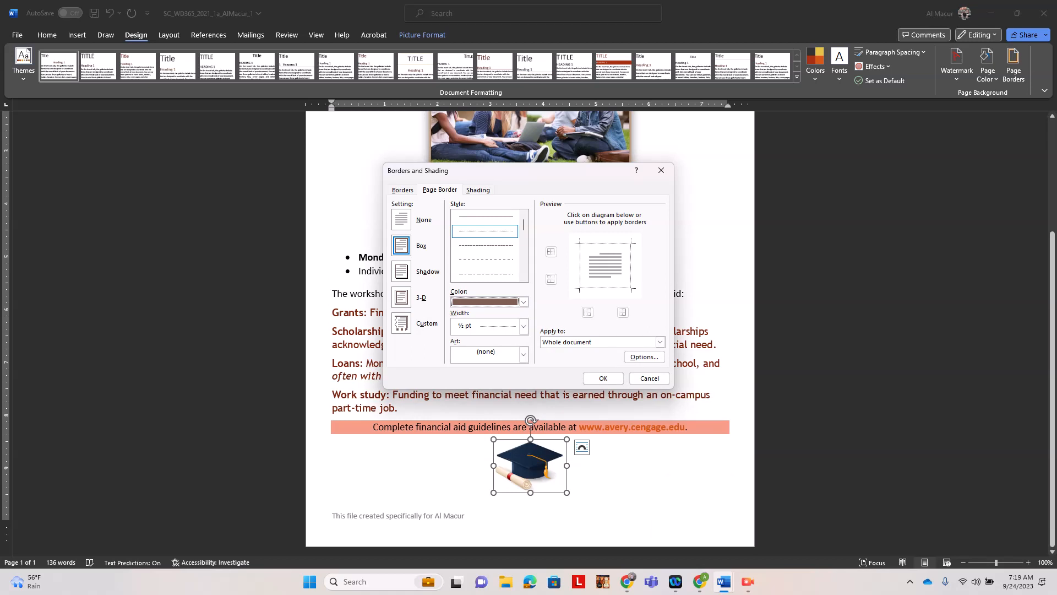
Set the page border width to 1 ½ pt and apply the border to the flyer.
mouse_move(723, 581)
mouse_move(663, 518)
click(523, 326)
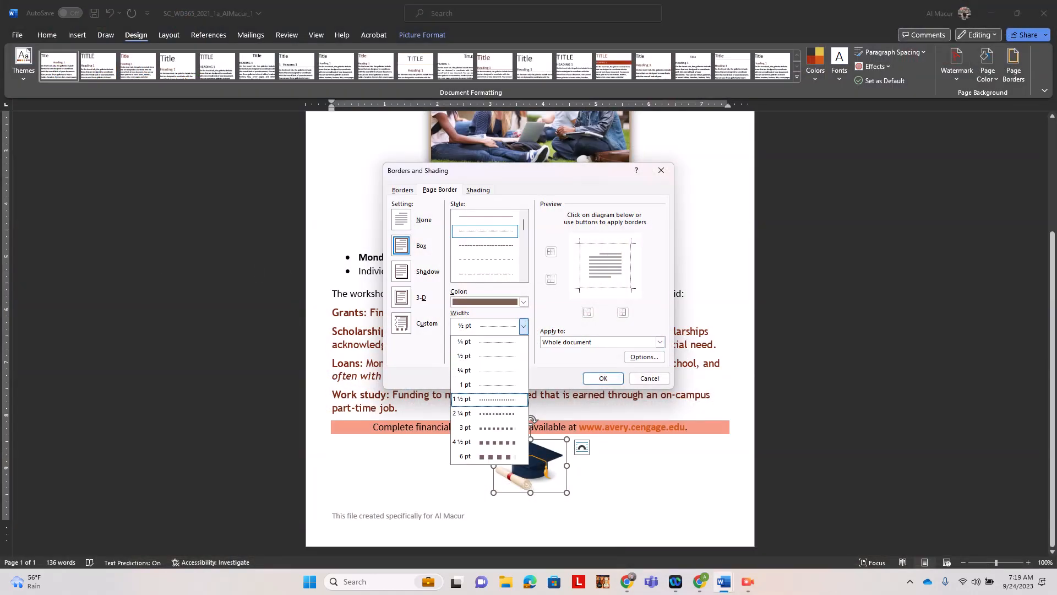
click(485, 392)
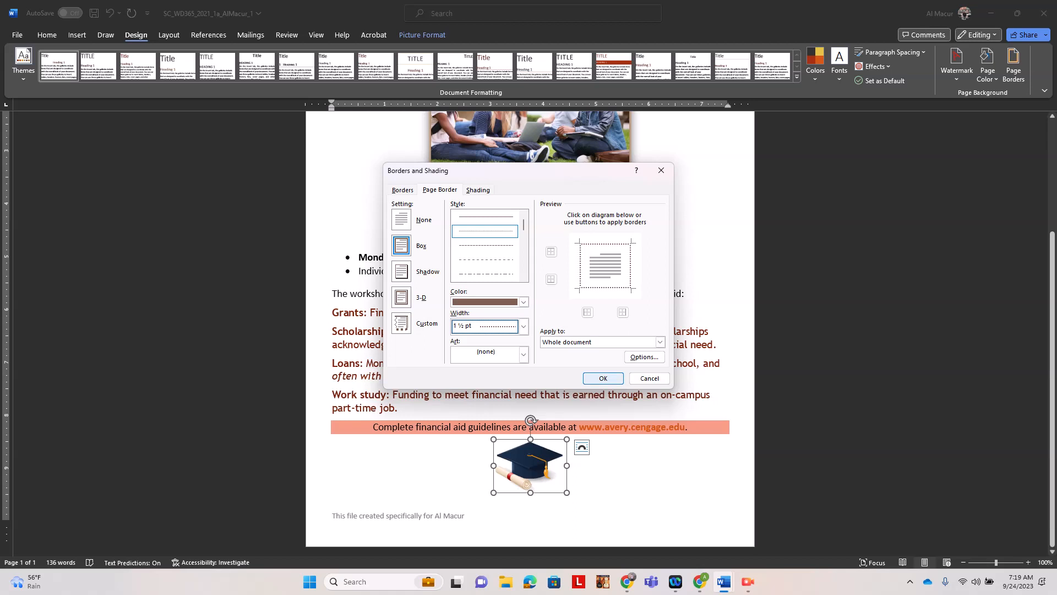
click(603, 378)
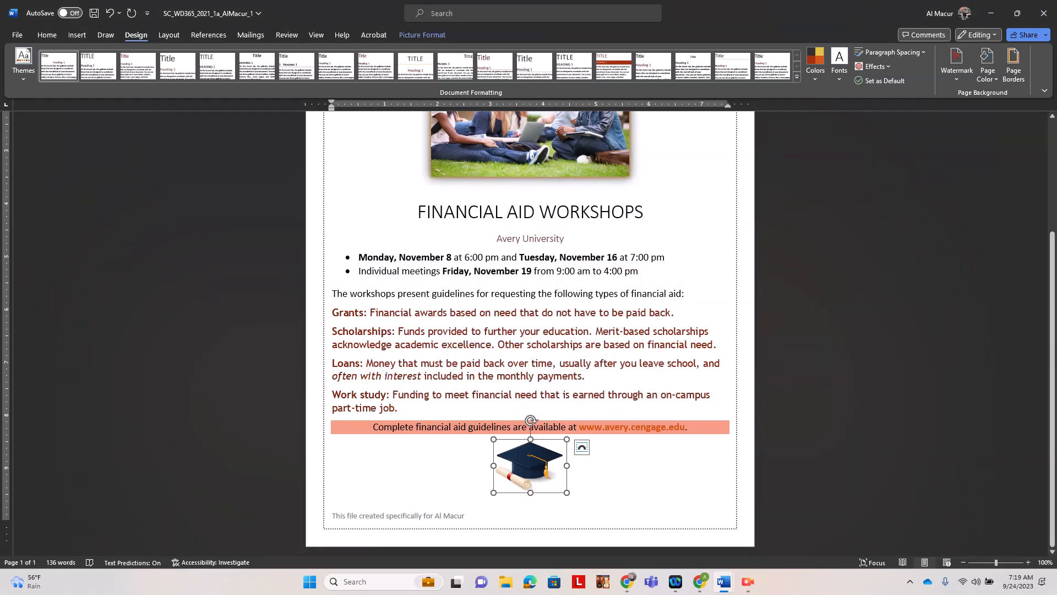